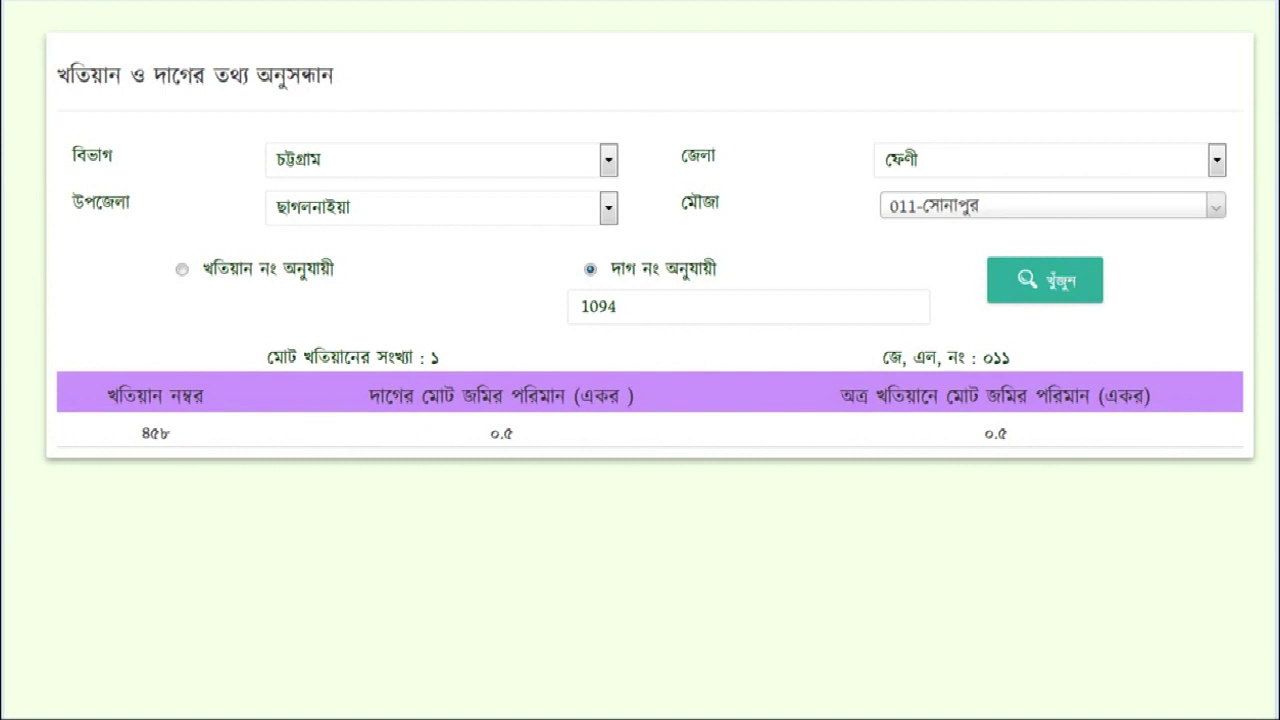
Switch to AutoCAD and minimize the open drawing that holds the scanned plot map
{"action": "key", "text": "super"}
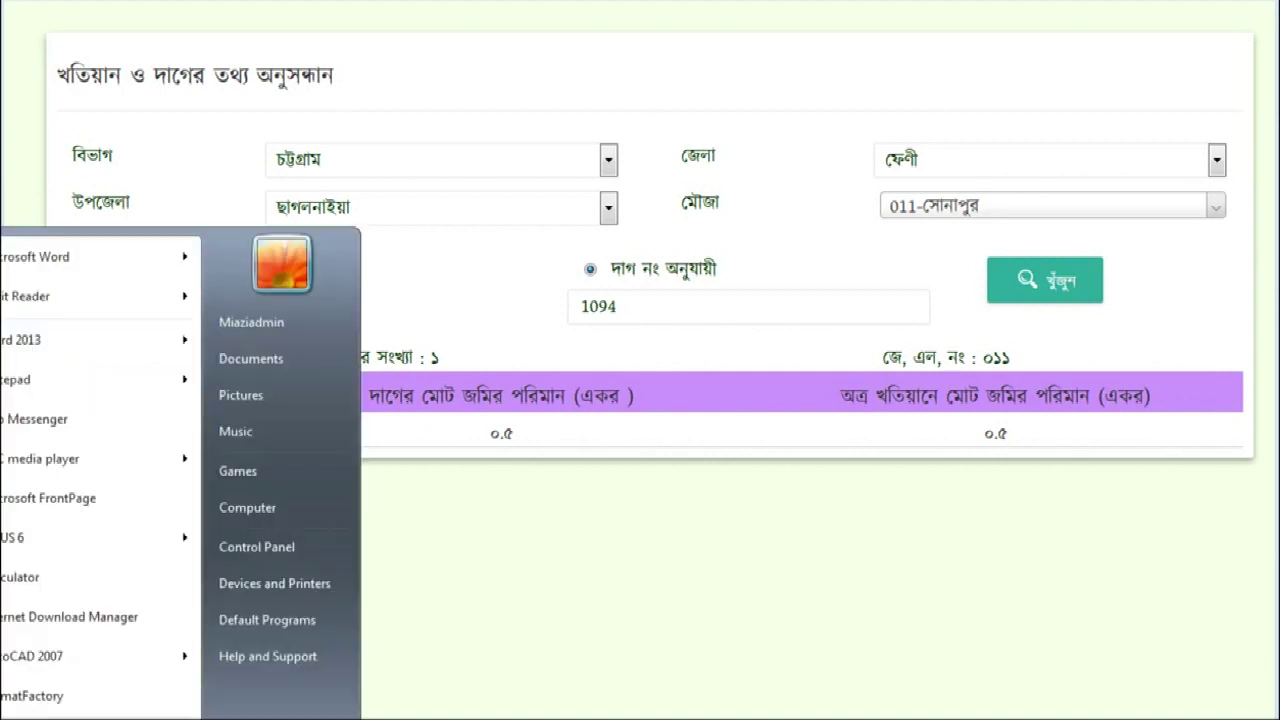
{"action": "key", "text": "Escape"}
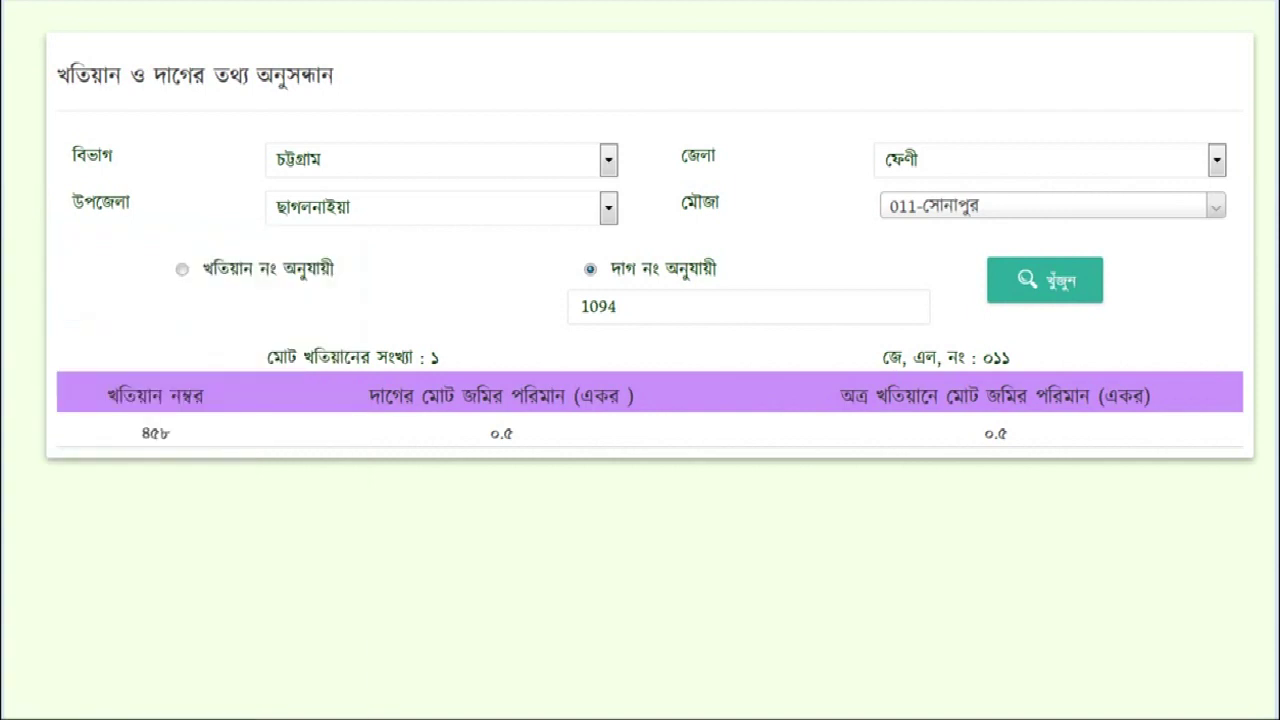
{"action": "key", "text": "super"}
{"action": "key", "text": "Escape"}
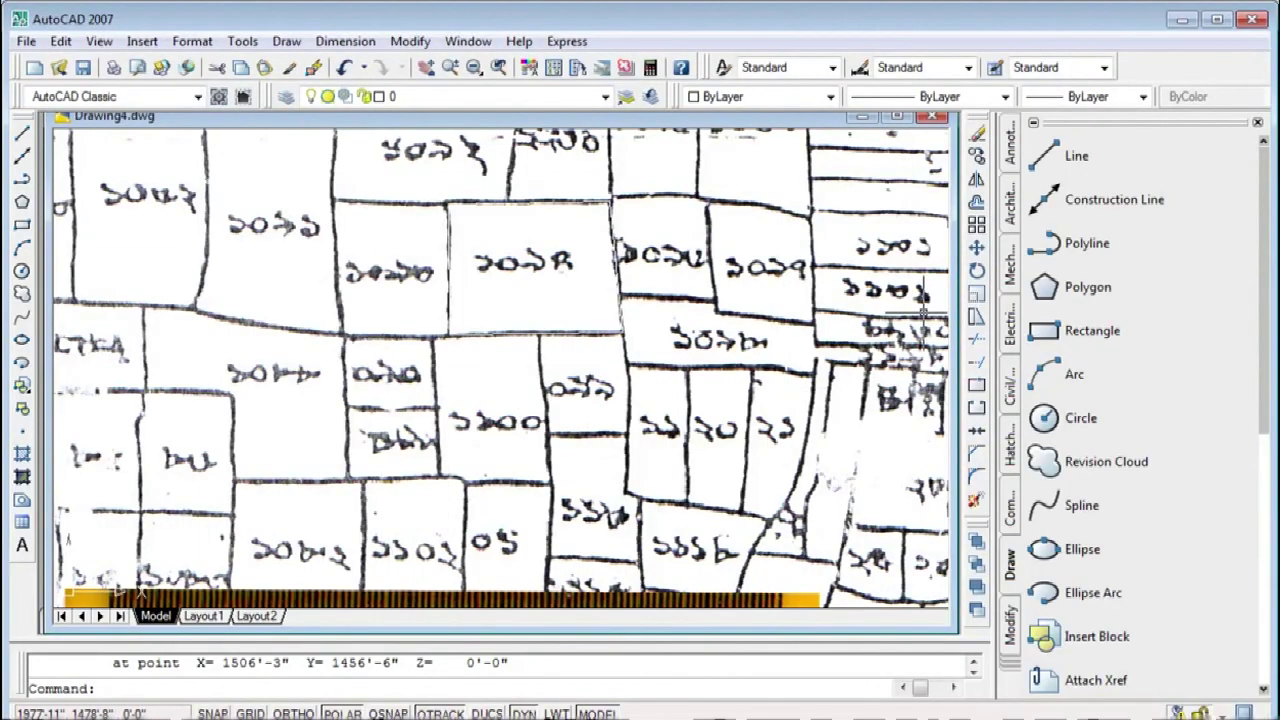
{"action": "left_click", "coordinate": [862, 116]}
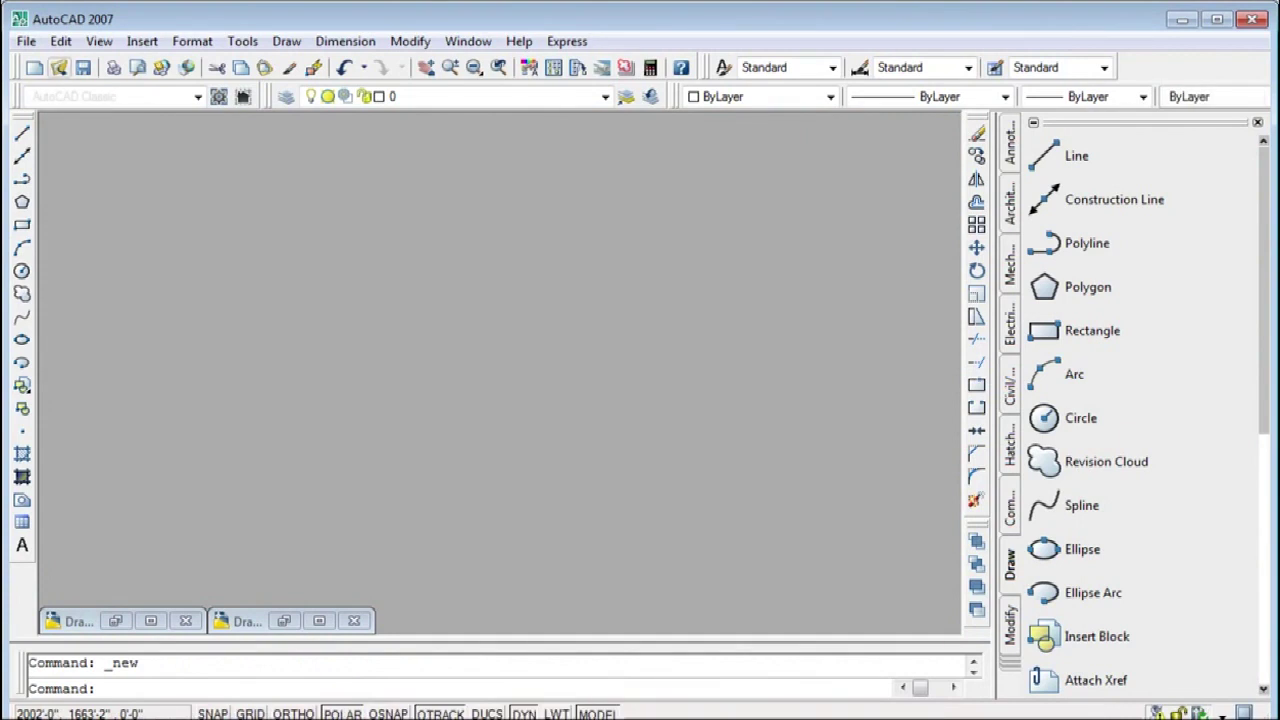
Create a new drawing from the acad.dwt template and maximize its window
{"action": "left_click", "coordinate": [26, 41]}
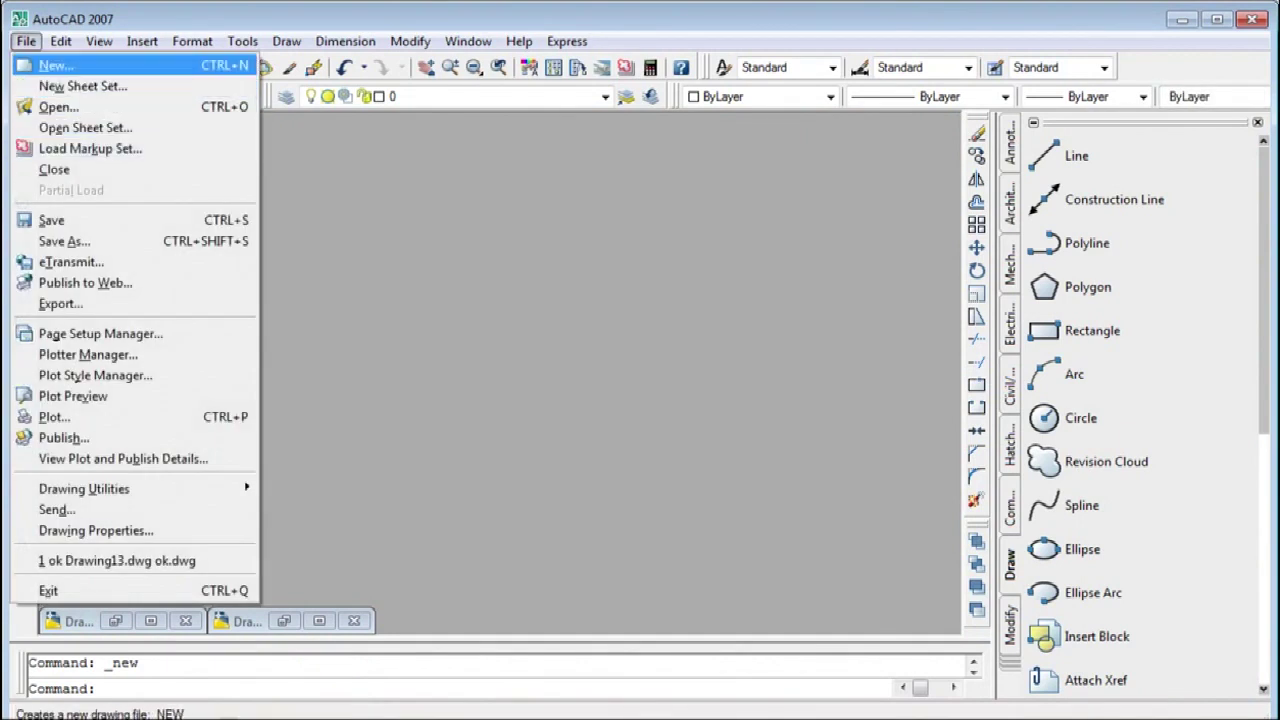
{"action": "left_click", "coordinate": [55, 65]}
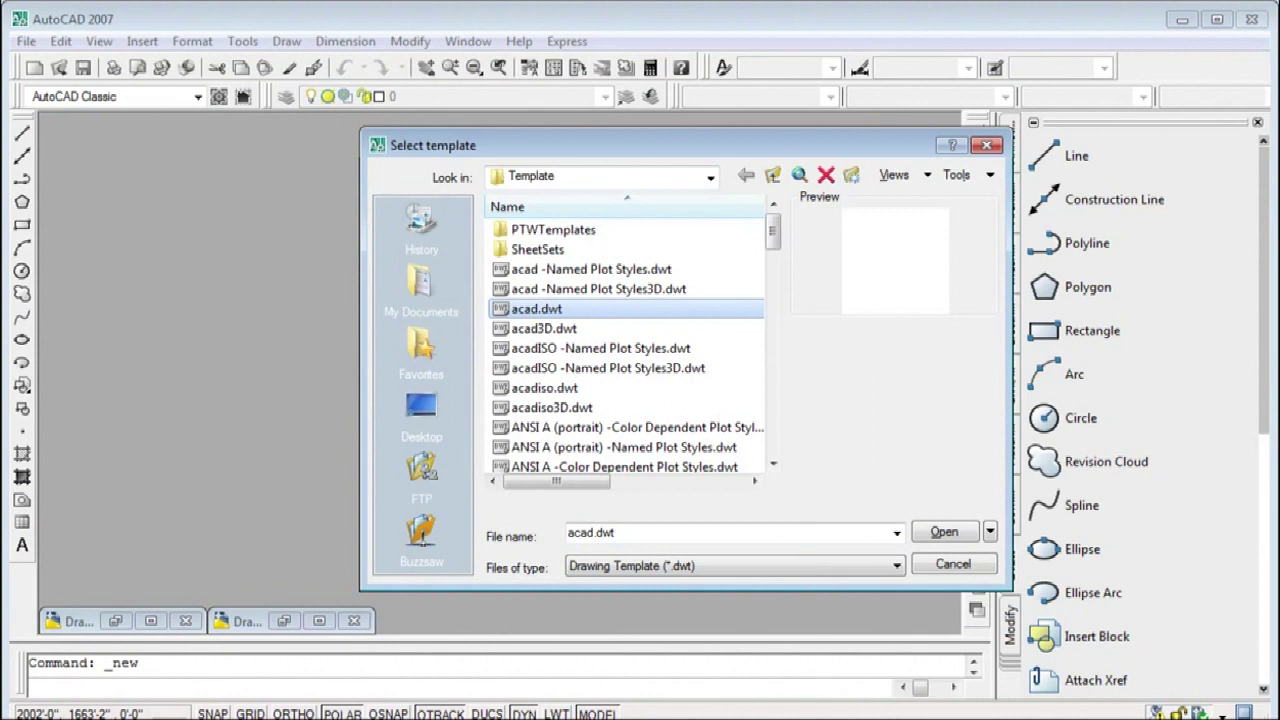
{"action": "key", "text": "F2"}
{"action": "key", "text": "Escape"}
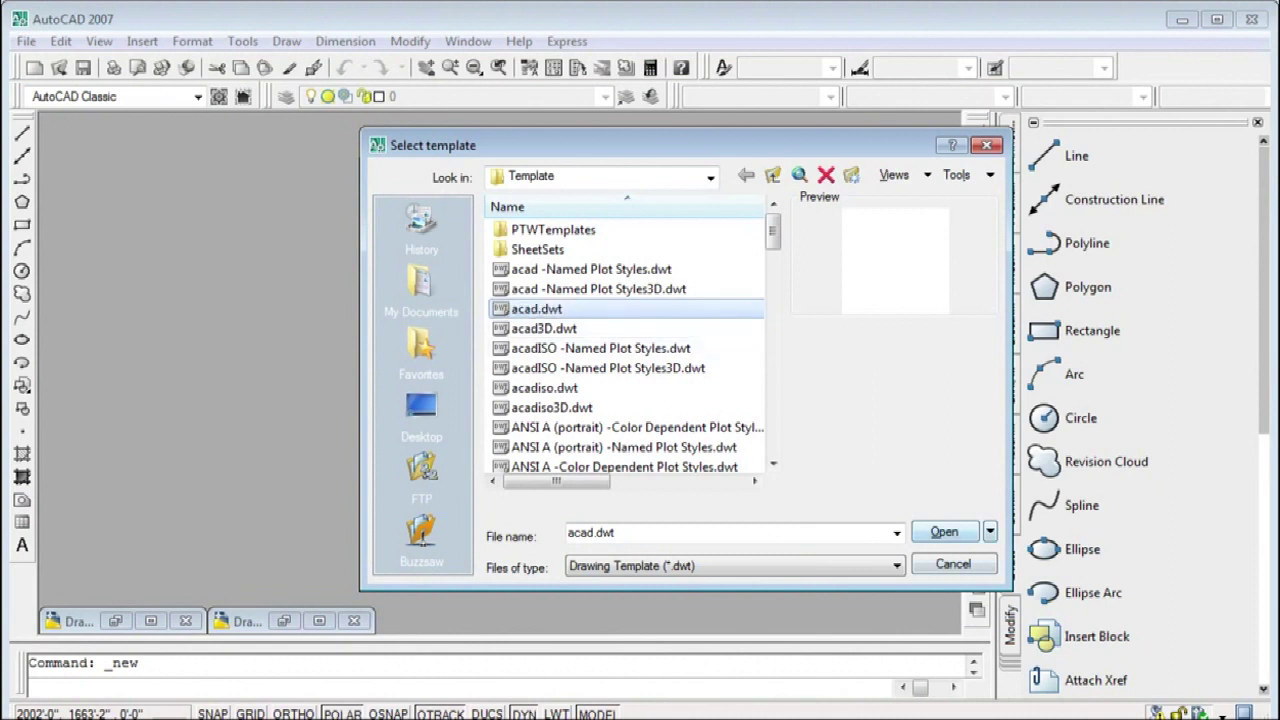
{"action": "key", "text": "Return"}
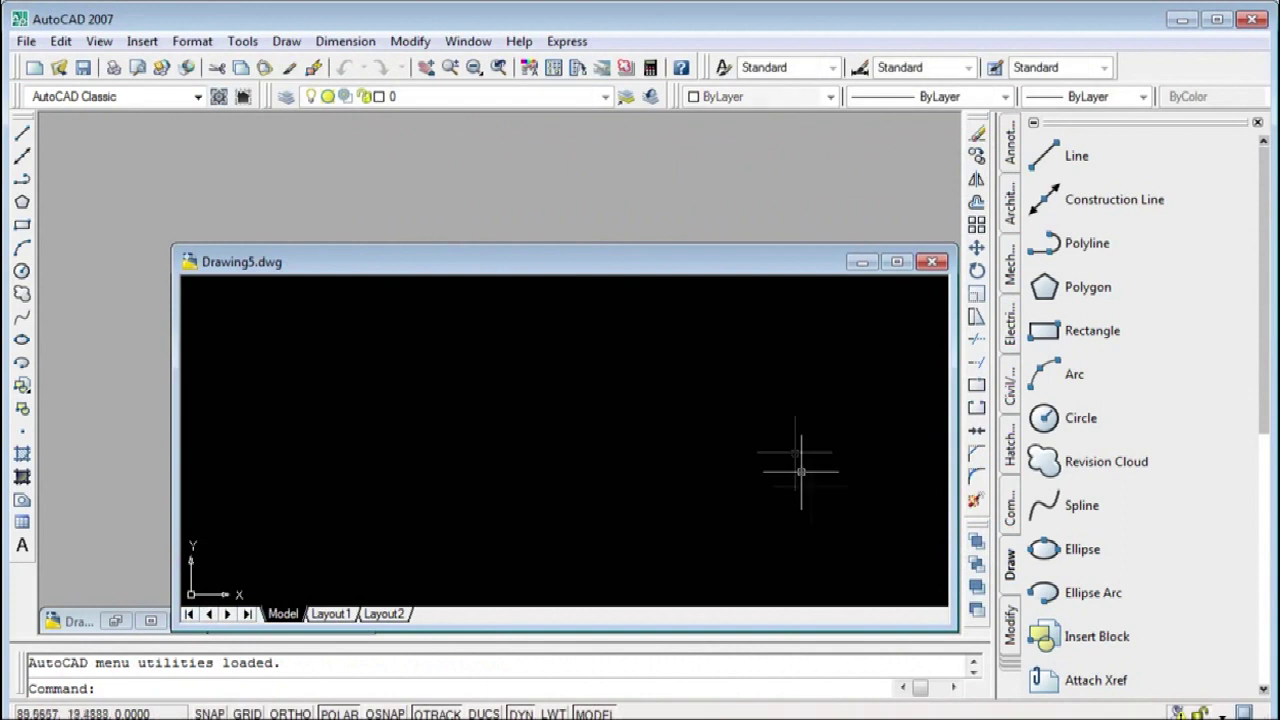
{"action": "left_click", "coordinate": [897, 262]}
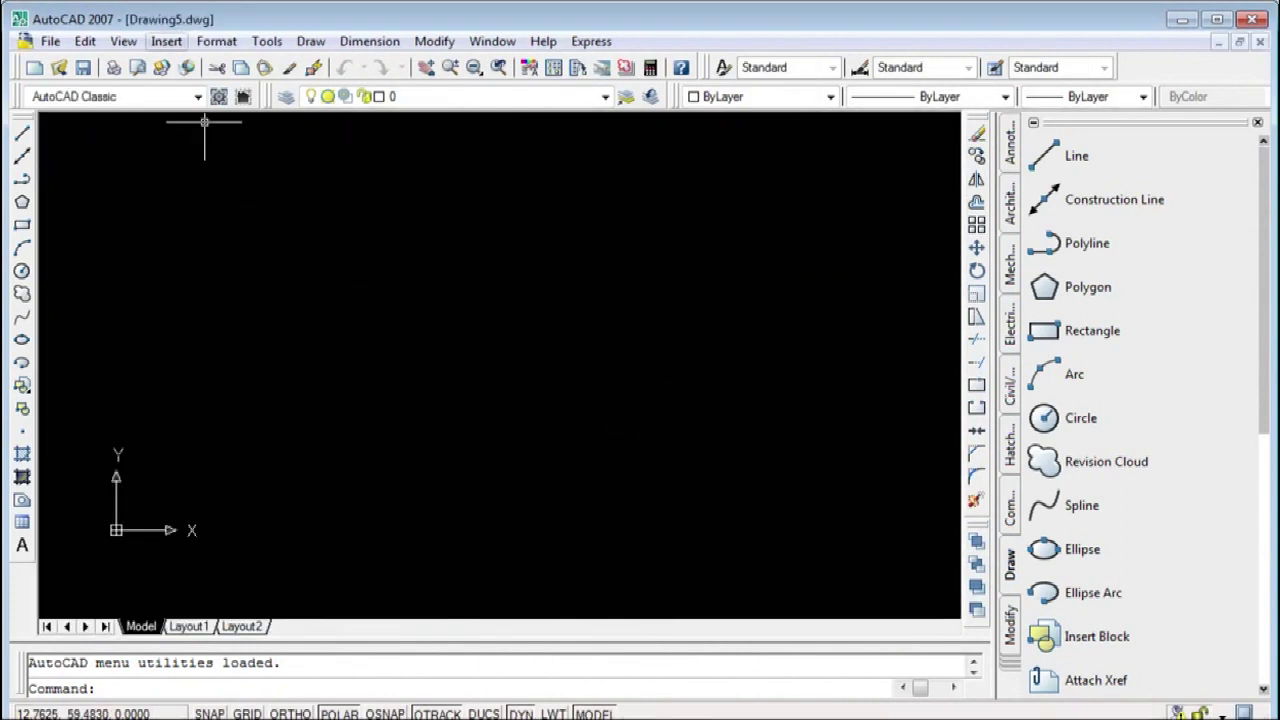
Set the drawing units to Engineering length with precision 0'-0" and an insertion scale in inches
{"action": "left_click", "coordinate": [216, 41]}
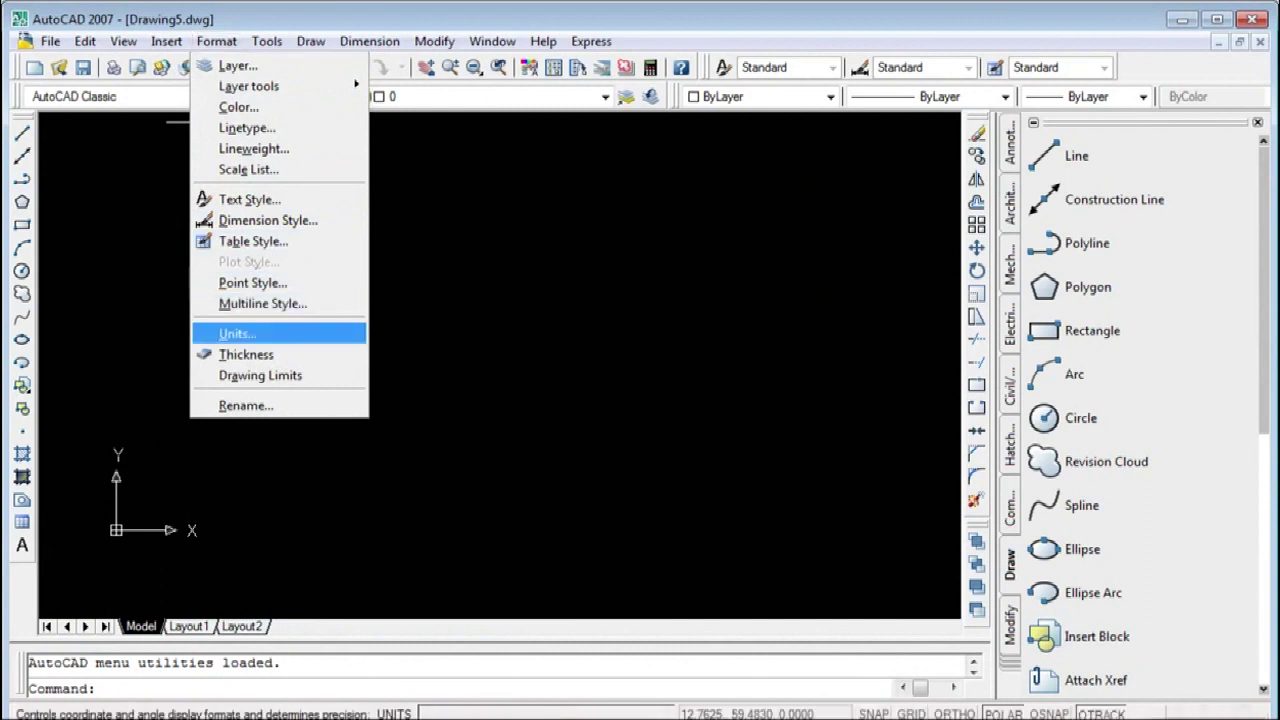
{"action": "left_click", "coordinate": [237, 333]}
{"action": "key", "text": "alt+Down"}
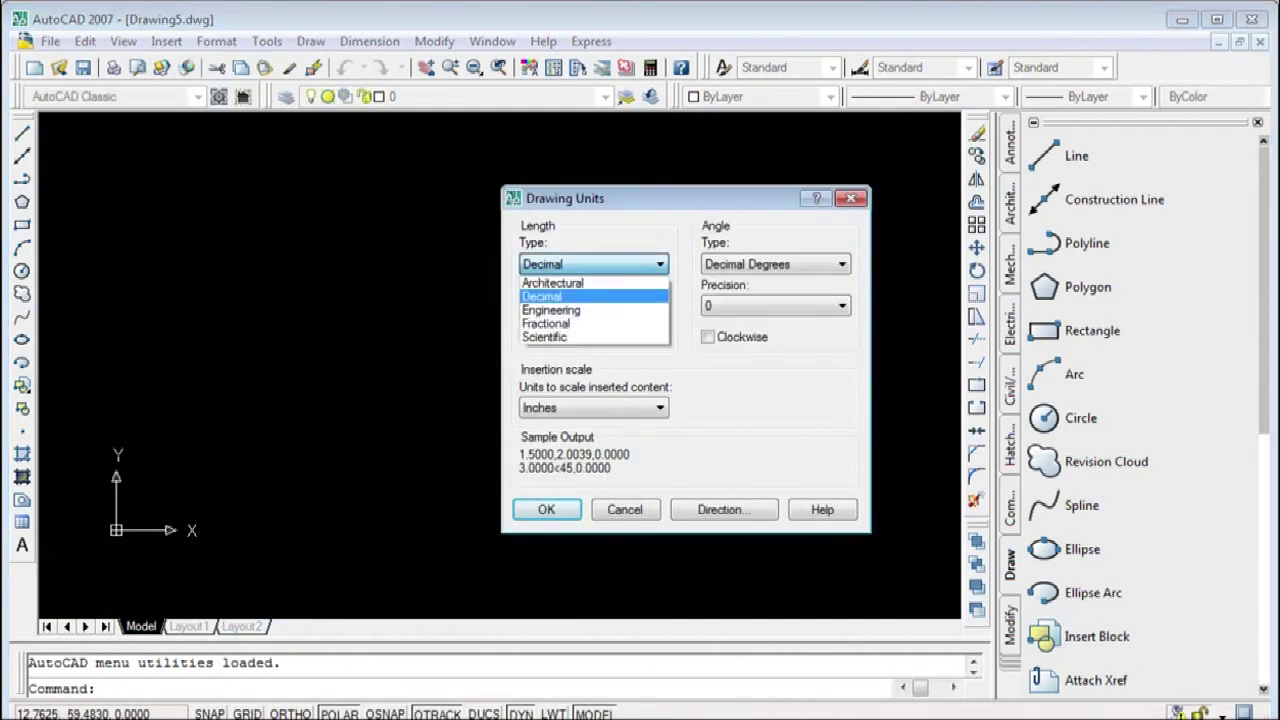
{"action": "key", "text": "Down"}
{"action": "key", "text": "Return"}
{"action": "key", "text": "Tab"}
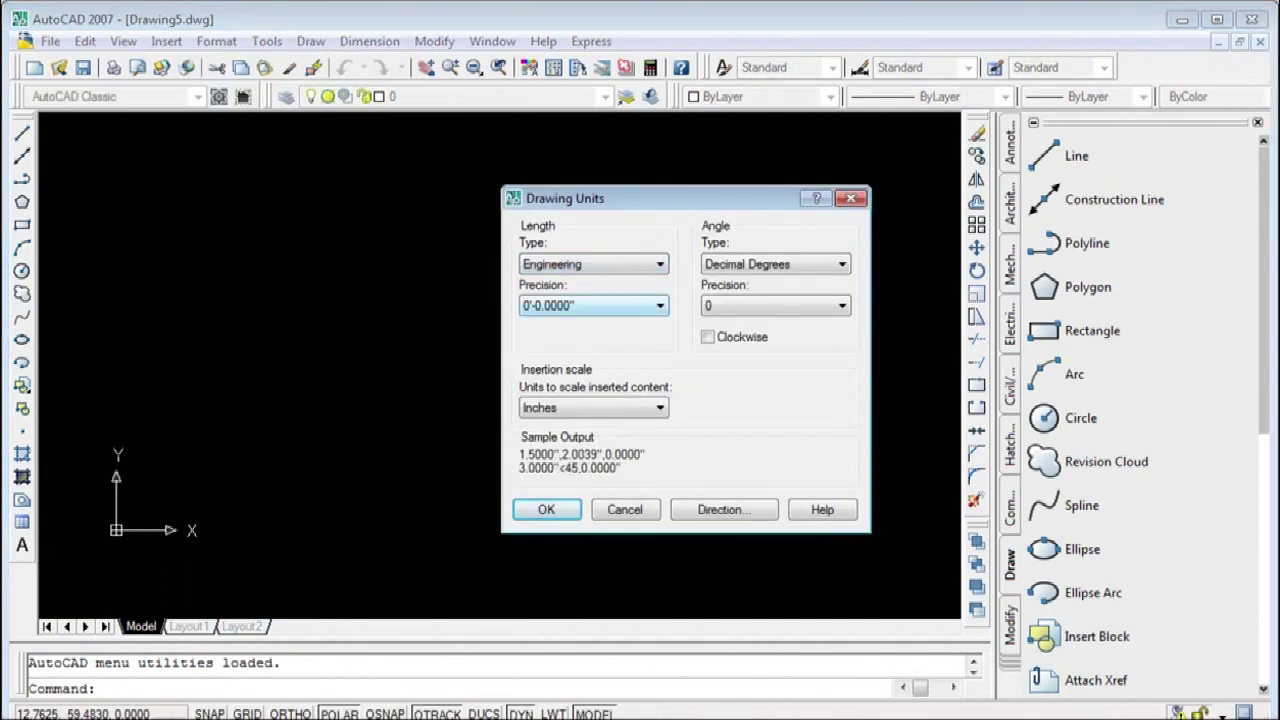
{"action": "key", "text": "alt+Down"}
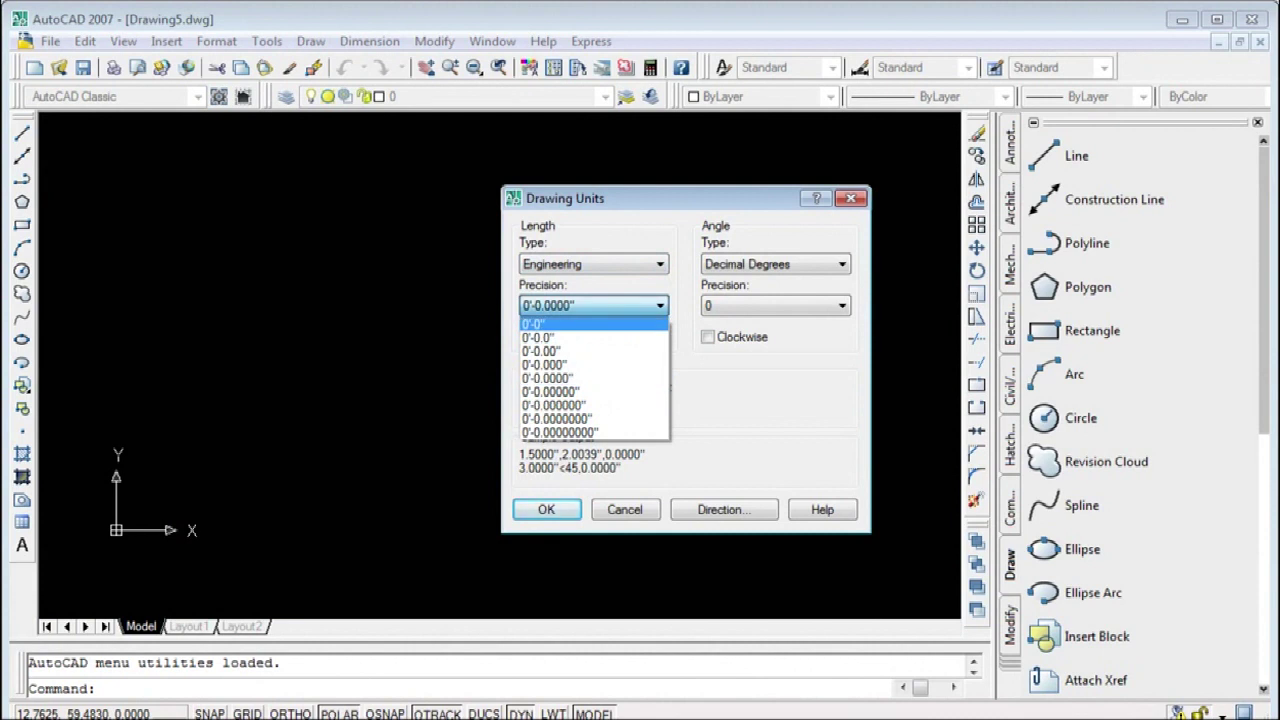
{"action": "key", "text": "Return"}
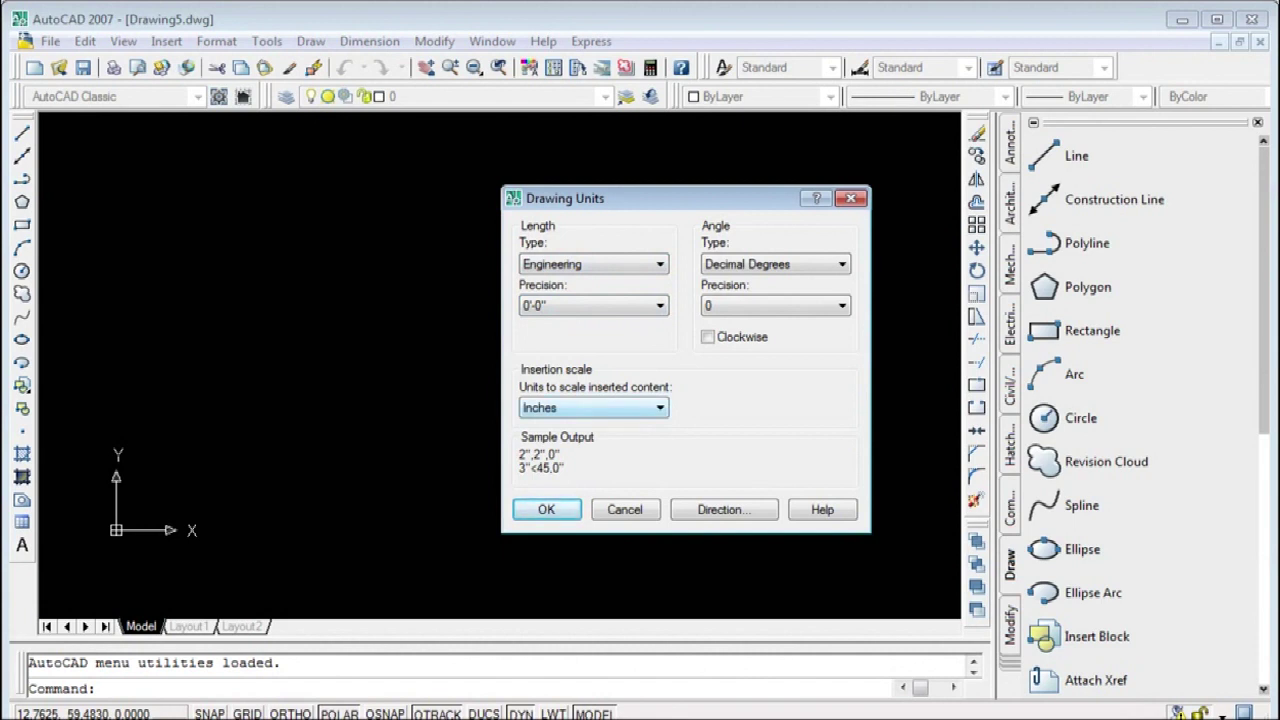
{"action": "key", "text": "alt+Down"}
{"action": "key", "text": "Return"}
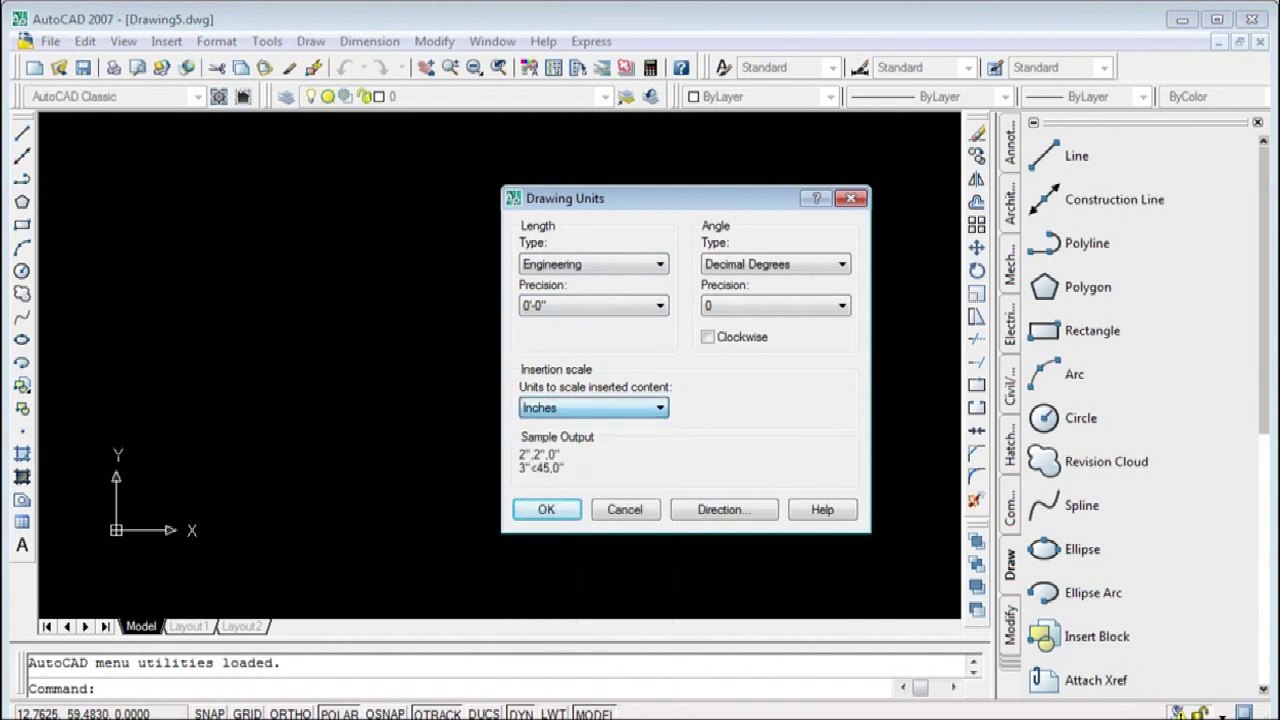
{"action": "key", "text": "Return"}
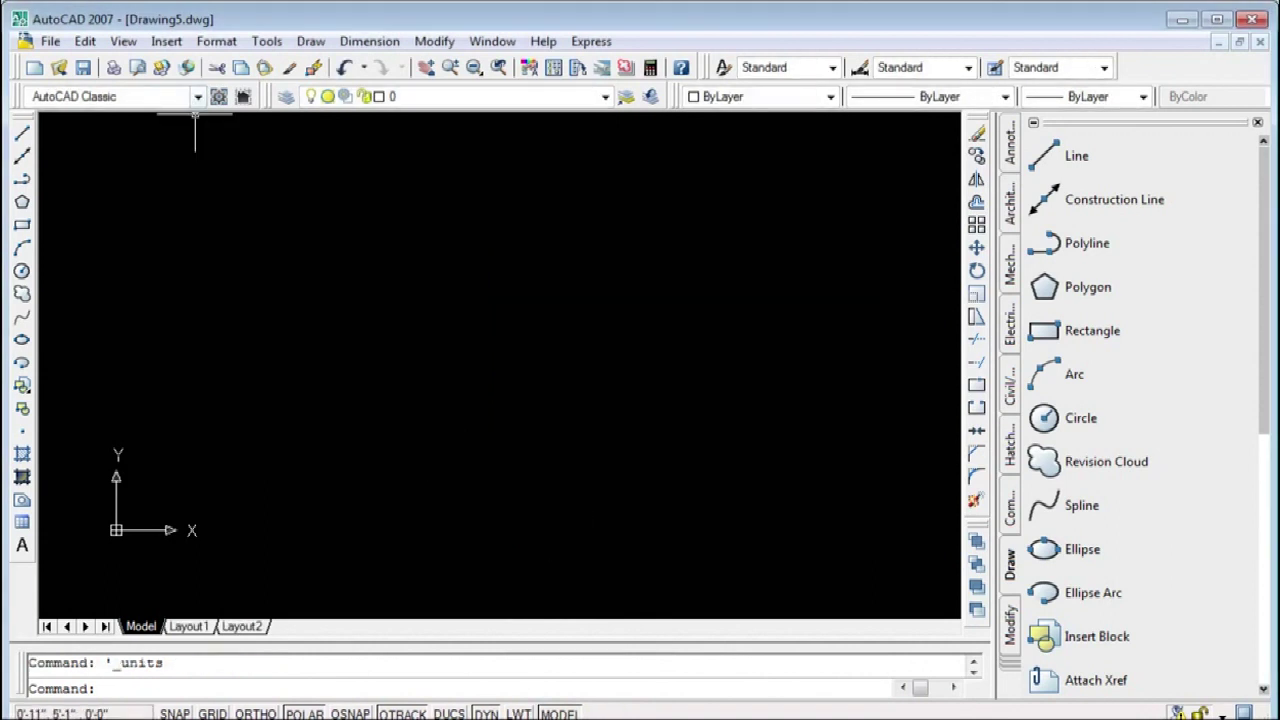
{"action": "left_click", "coordinate": [216, 41]}
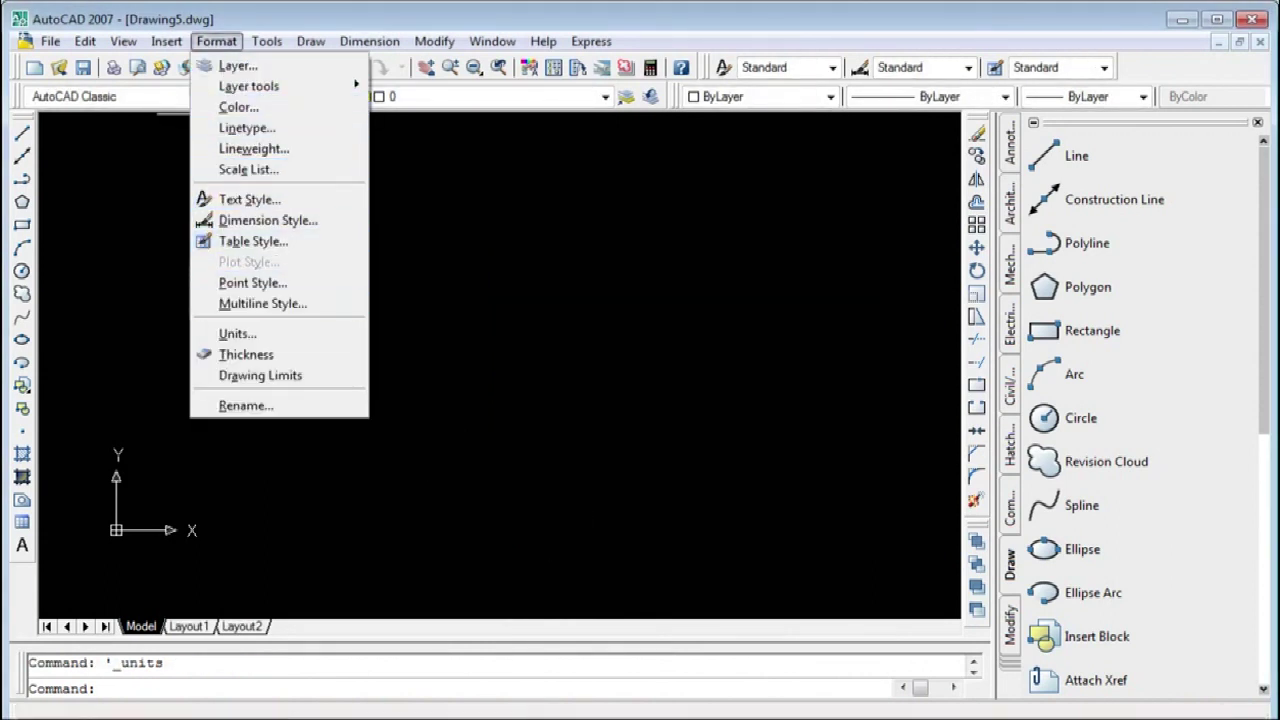
{"action": "left_click", "coordinate": [491, 277]}
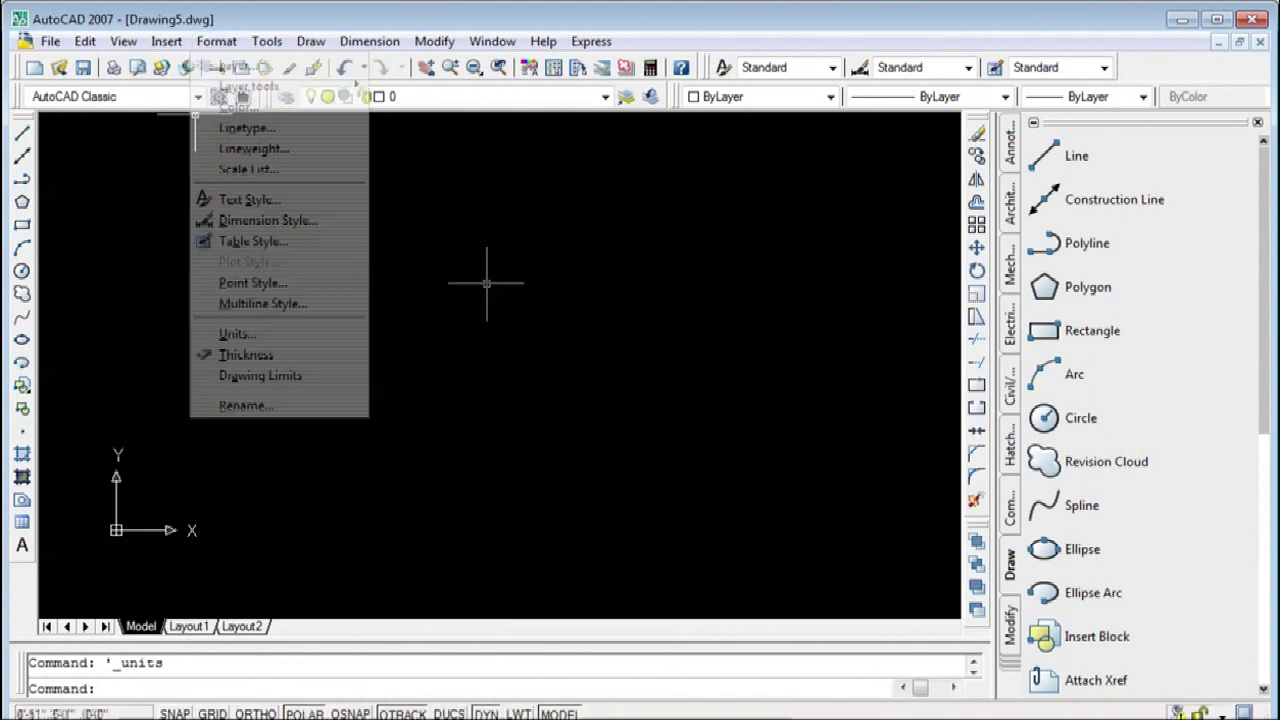
{"action": "left_click", "coordinate": [480, 283]}
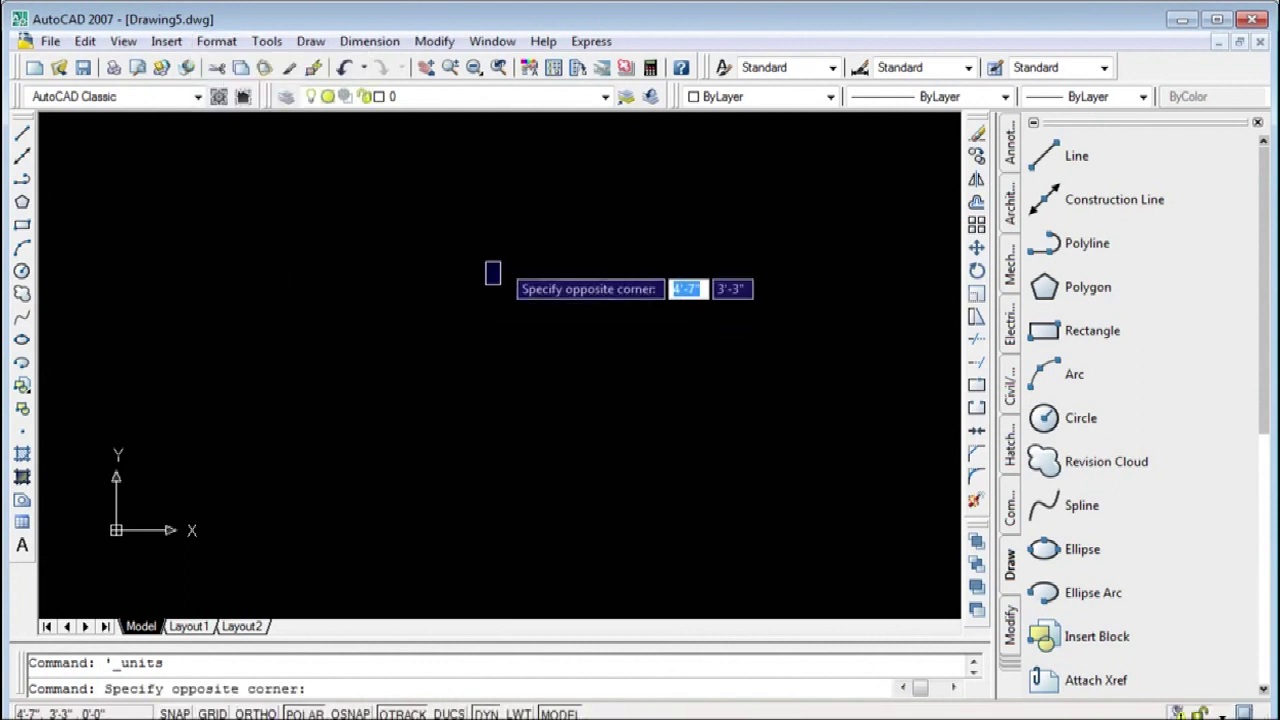
{"action": "key", "text": "Return"}
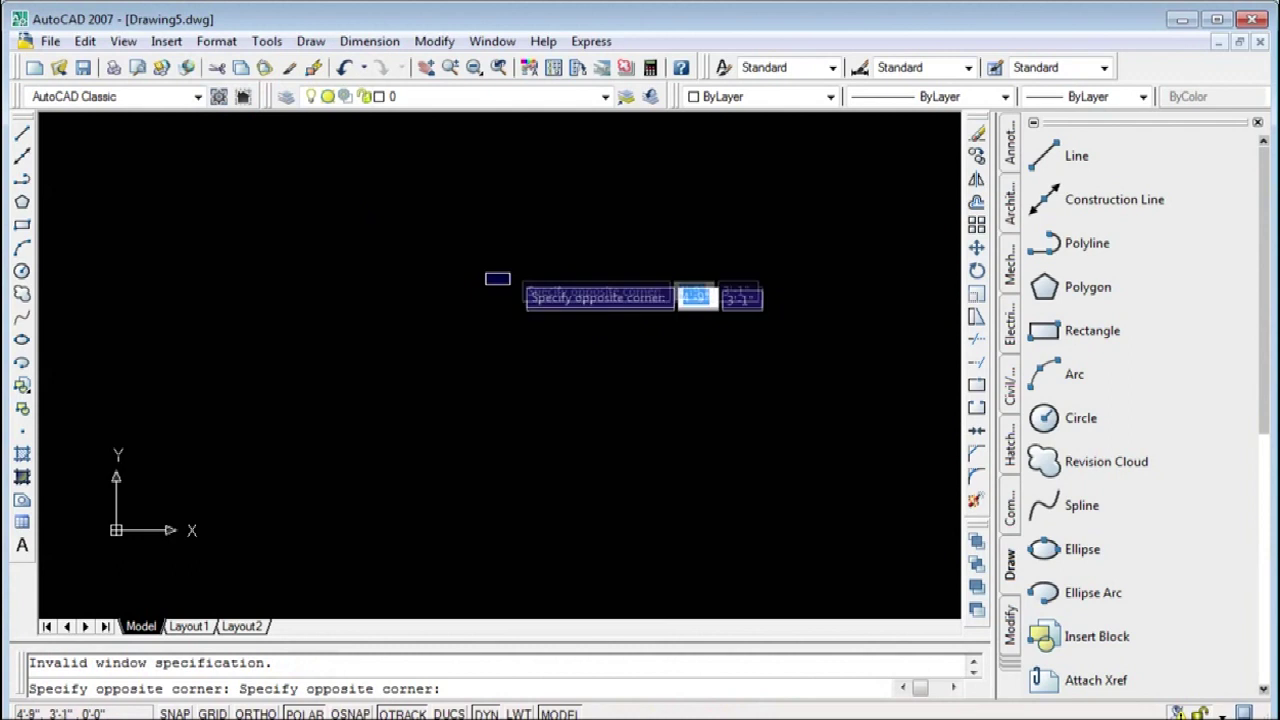
{"action": "key", "text": "Escape"}
Check the length type, precision and insertion scale with the UNITS command and accept them
{"action": "type", "text": "un"}
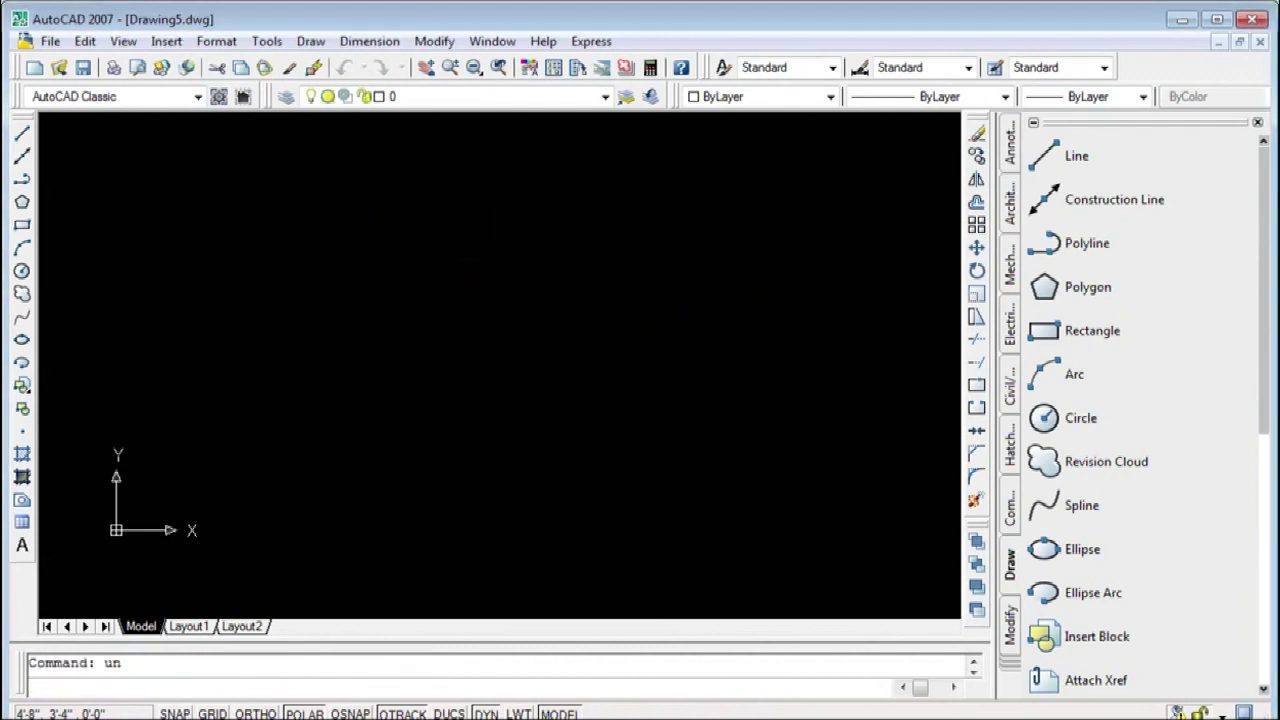
{"action": "key", "text": "Return"}
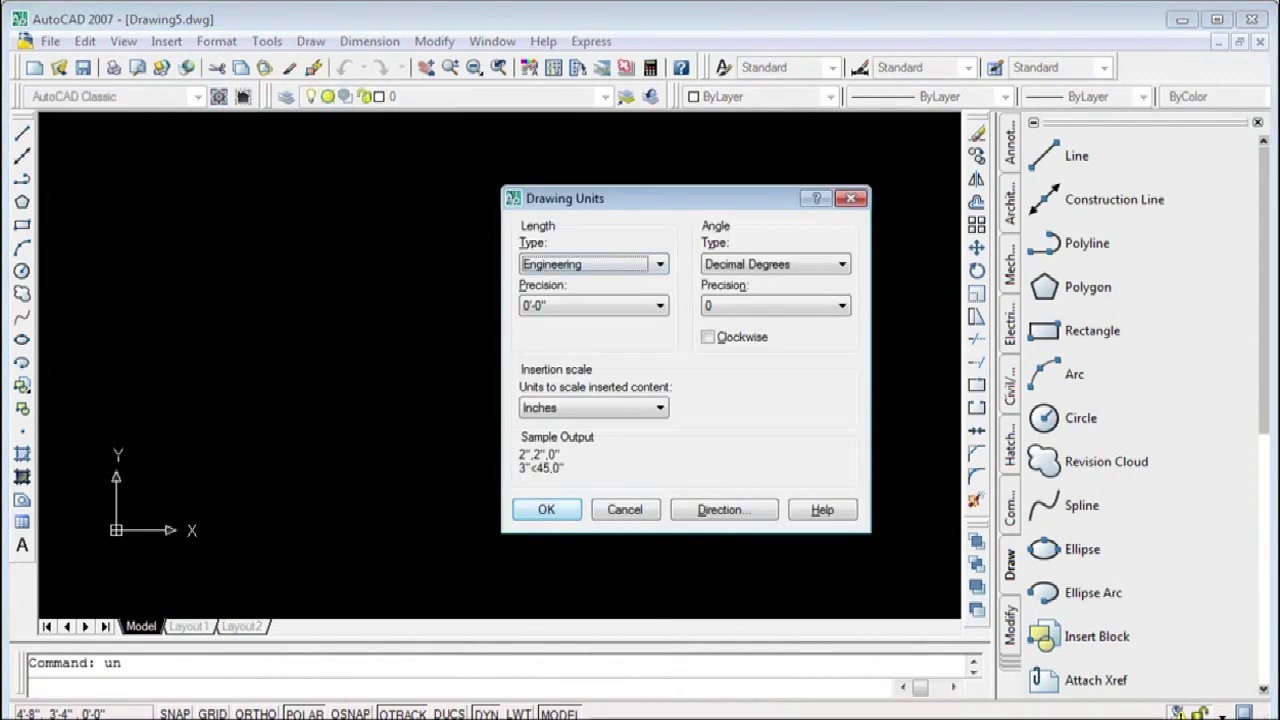
{"action": "left_click", "coordinate": [546, 509]}
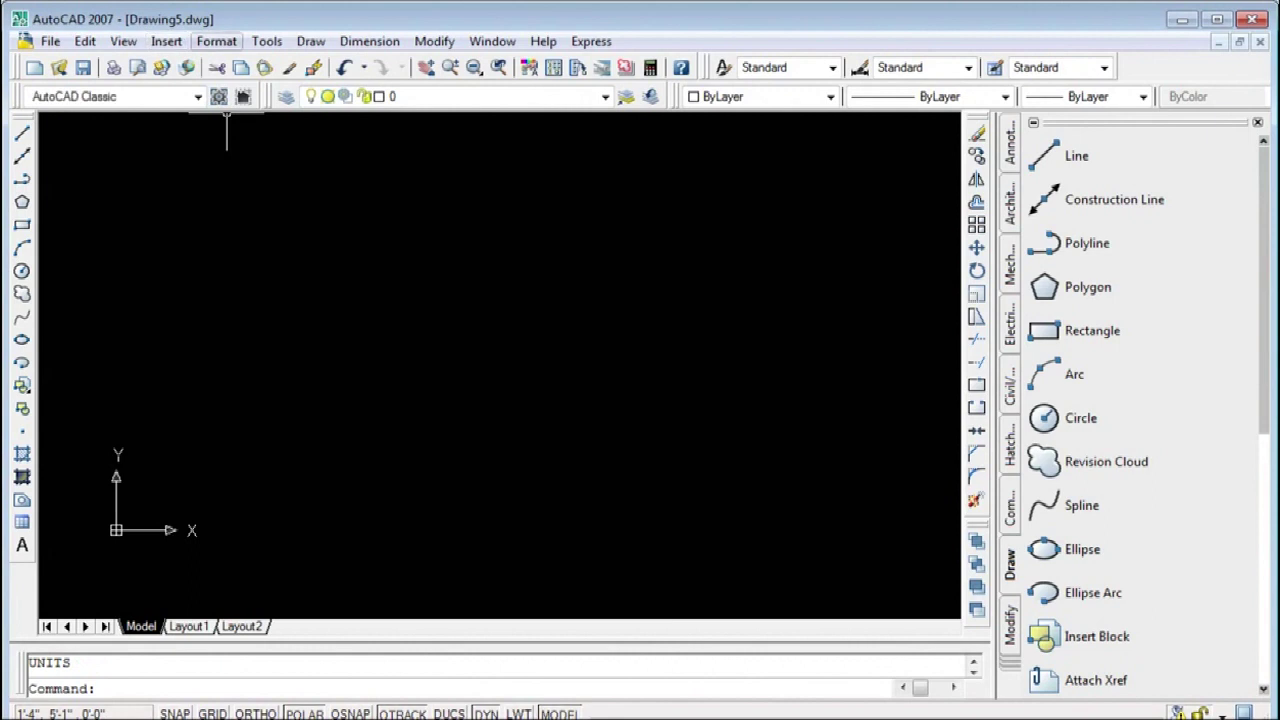
Modify the Standard dimension style so its primary linear units use the Engineering format with precision 0'-0"
{"action": "left_click", "coordinate": [216, 41]}
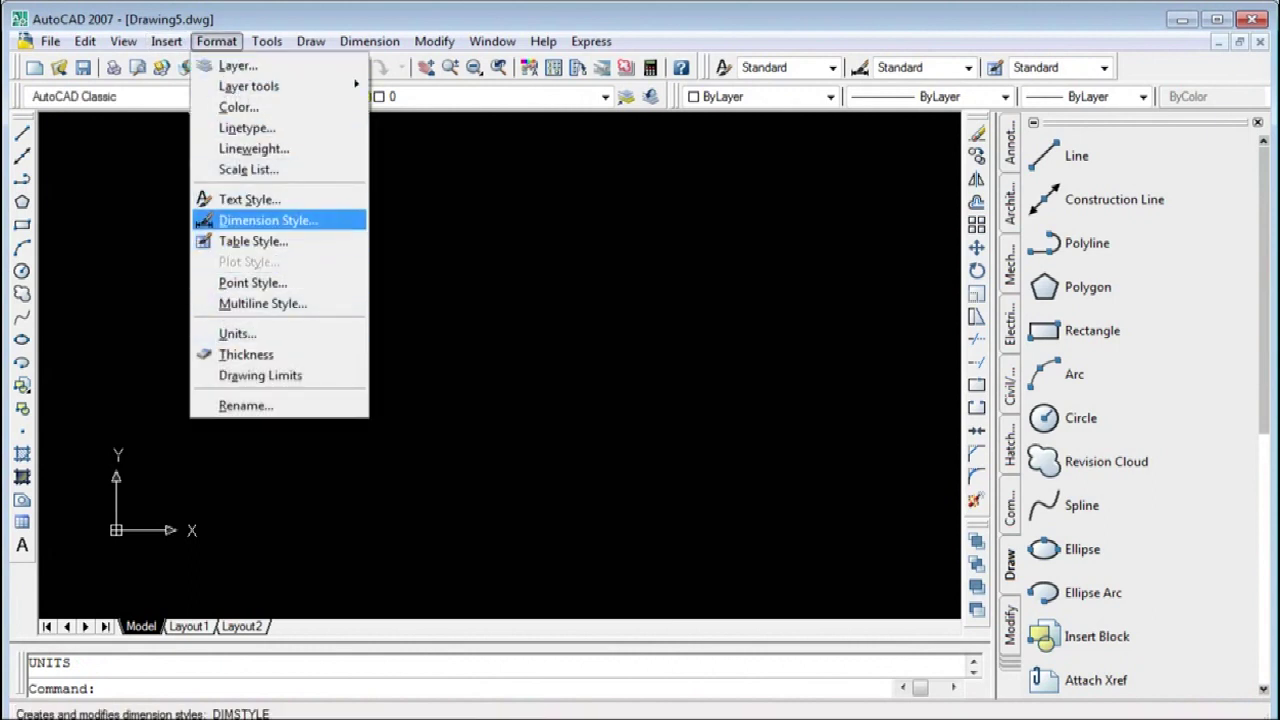
{"action": "left_click", "coordinate": [268, 220]}
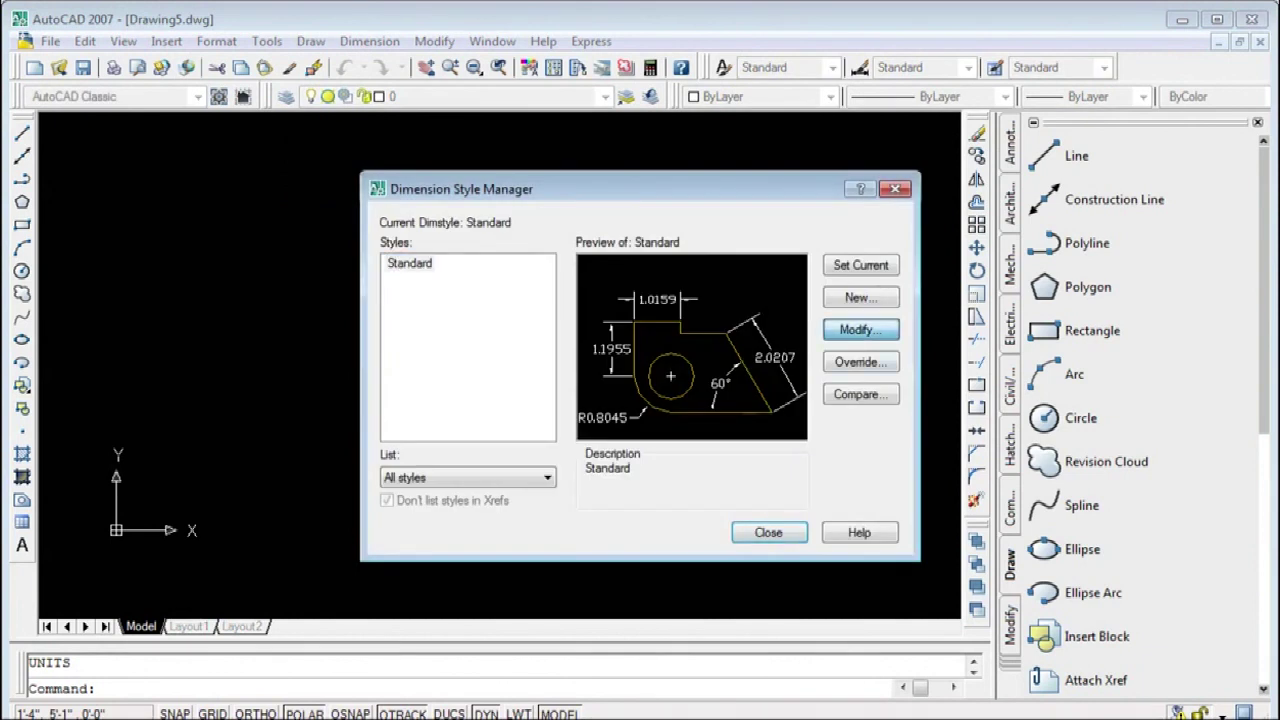
{"action": "left_click", "coordinate": [861, 329]}
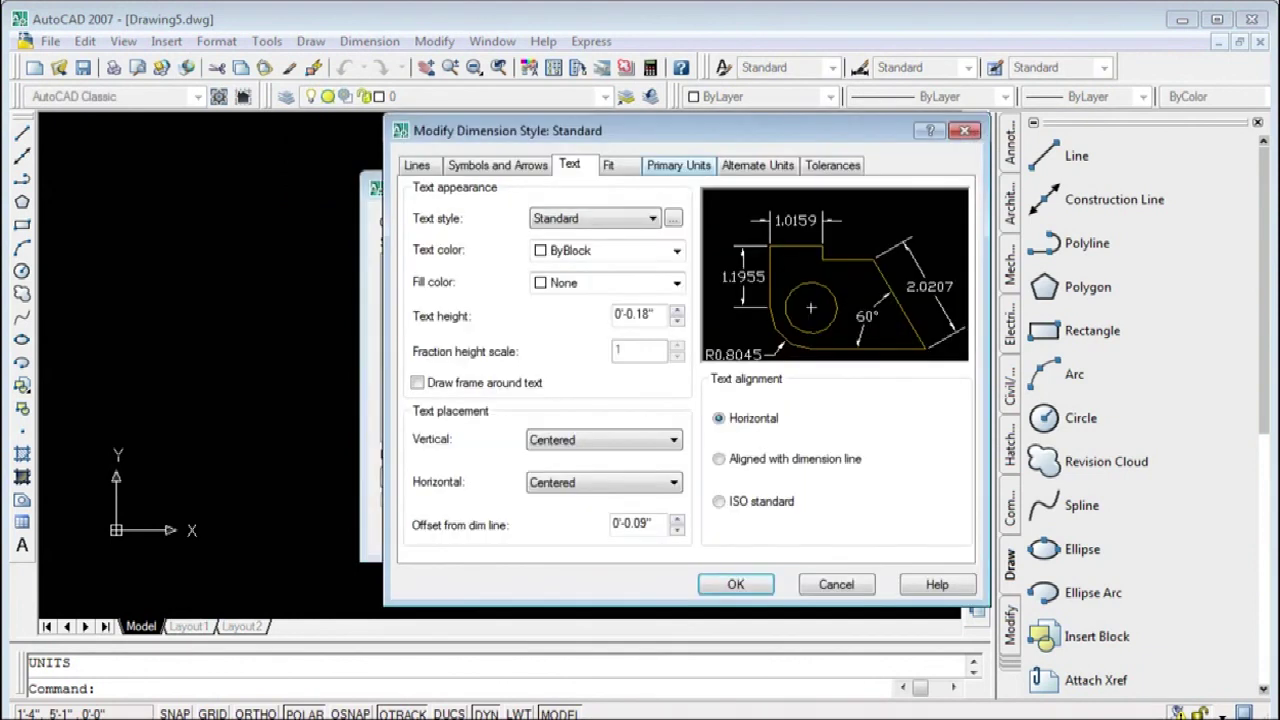
{"action": "left_click", "coordinate": [678, 165]}
{"action": "left_click", "coordinate": [608, 209]}
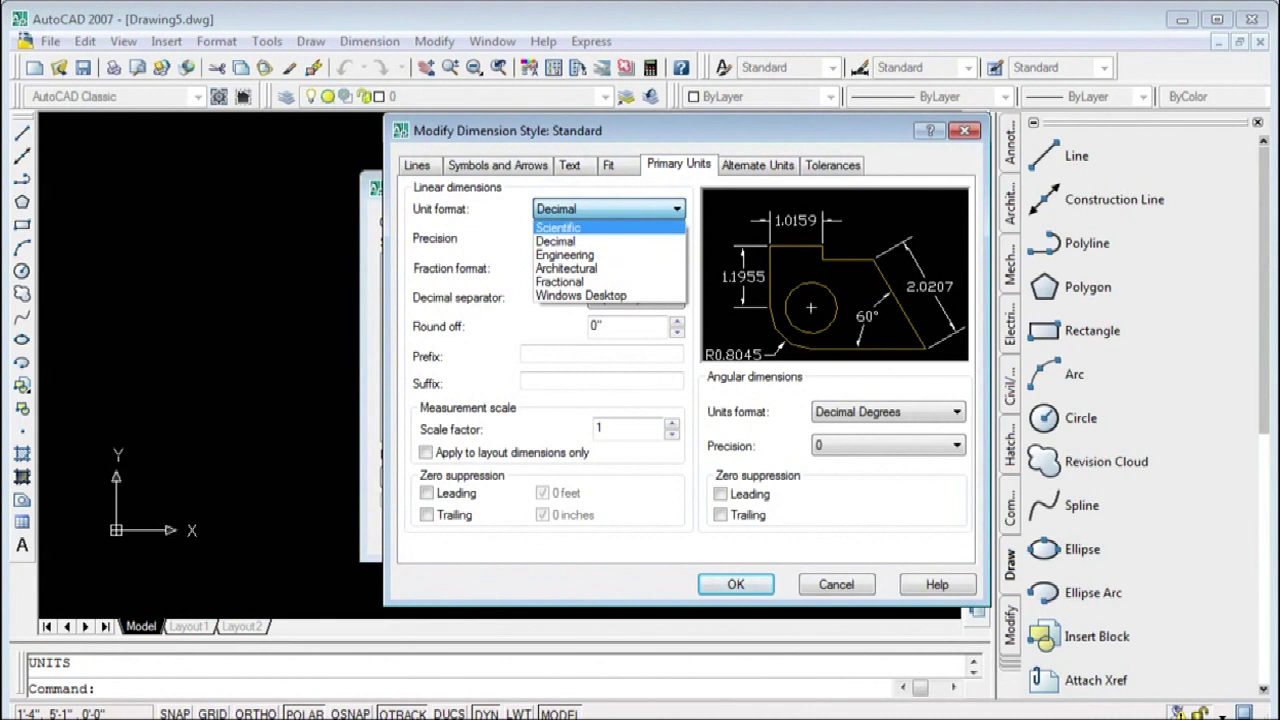
{"action": "left_click", "coordinate": [565, 255]}
{"action": "left_click", "coordinate": [608, 238]}
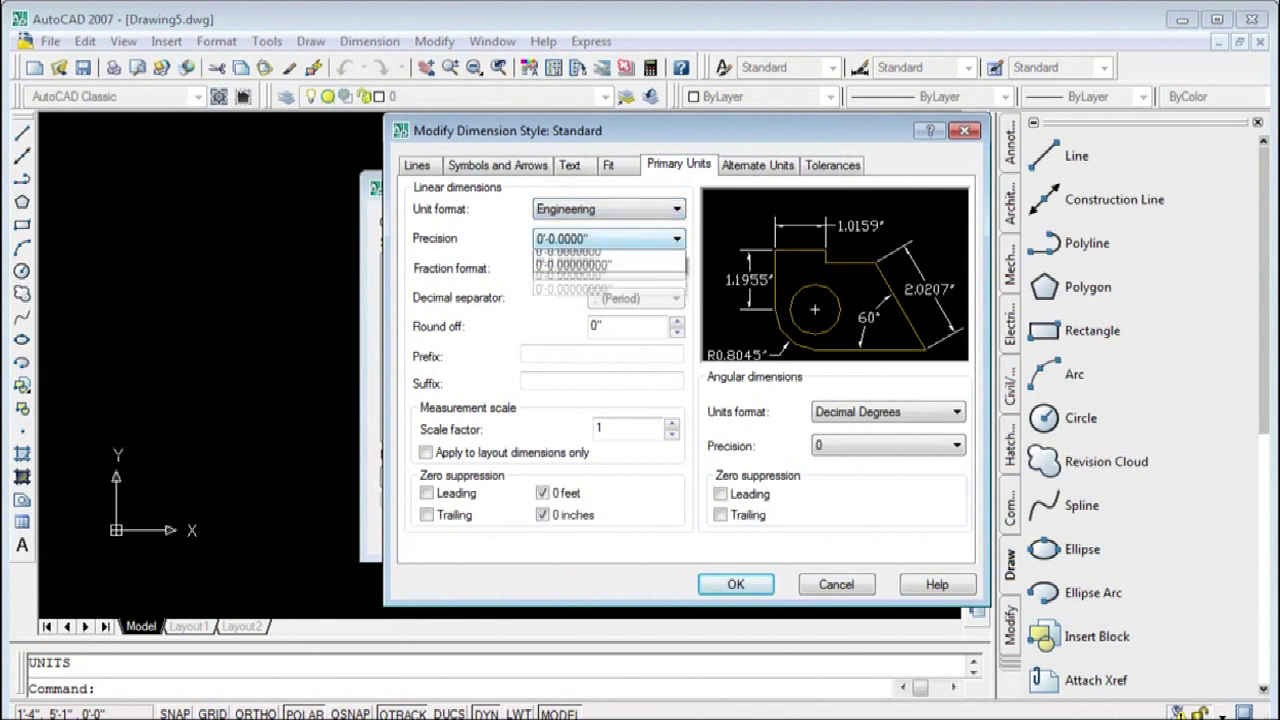
{"action": "left_click", "coordinate": [580, 253]}
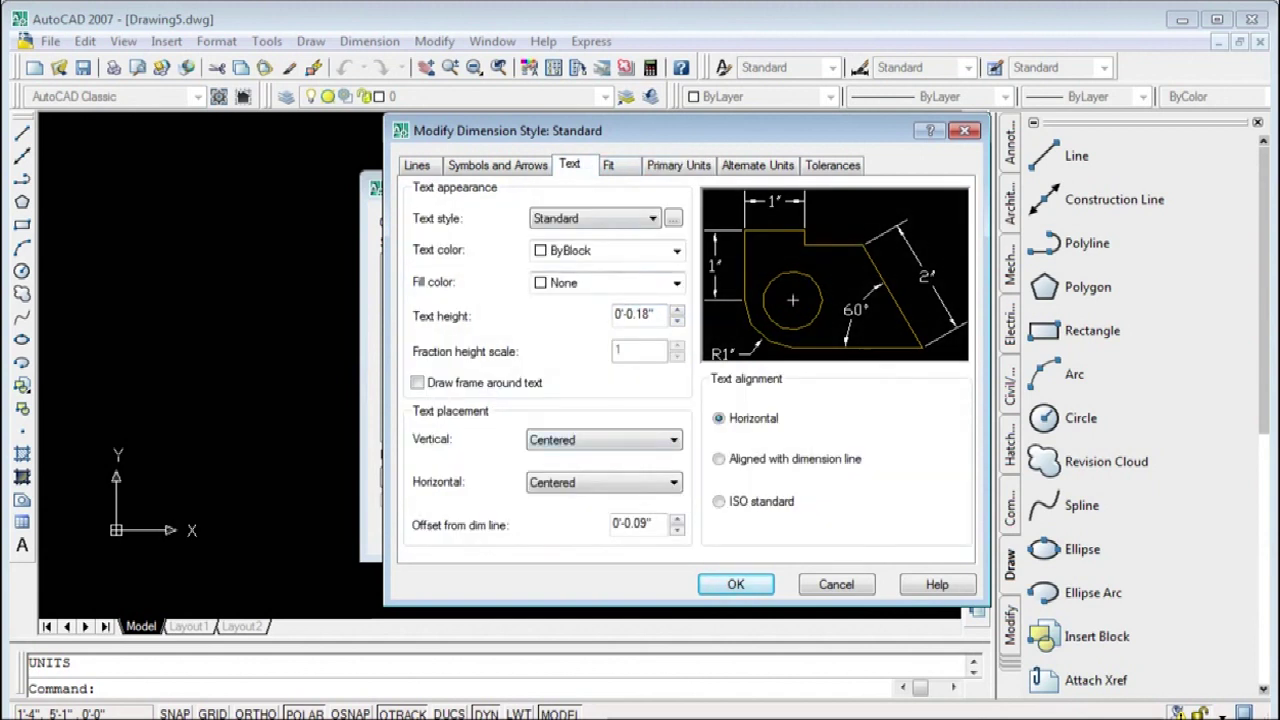
Set the dimension style's text height to 120 inches and its text alignment to ISO standard
{"action": "double_click", "coordinate": [634, 314]}
{"action": "type", "text": "120"}
{"action": "key", "text": "Tab"}
{"action": "left_click", "coordinate": [718, 501]}
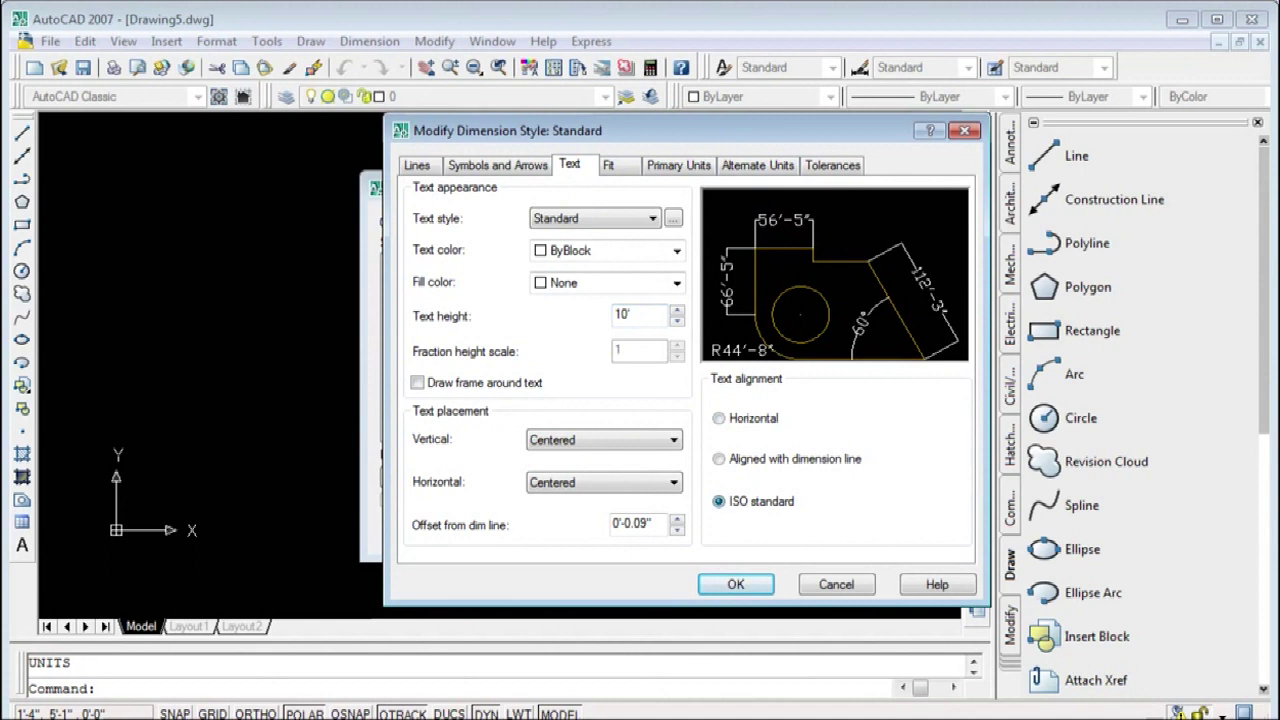
Set the dimension style's arrow size to 120 inches, then apply the changes and close the style manager
{"action": "key", "text": "ctrl+shift+Tab"}
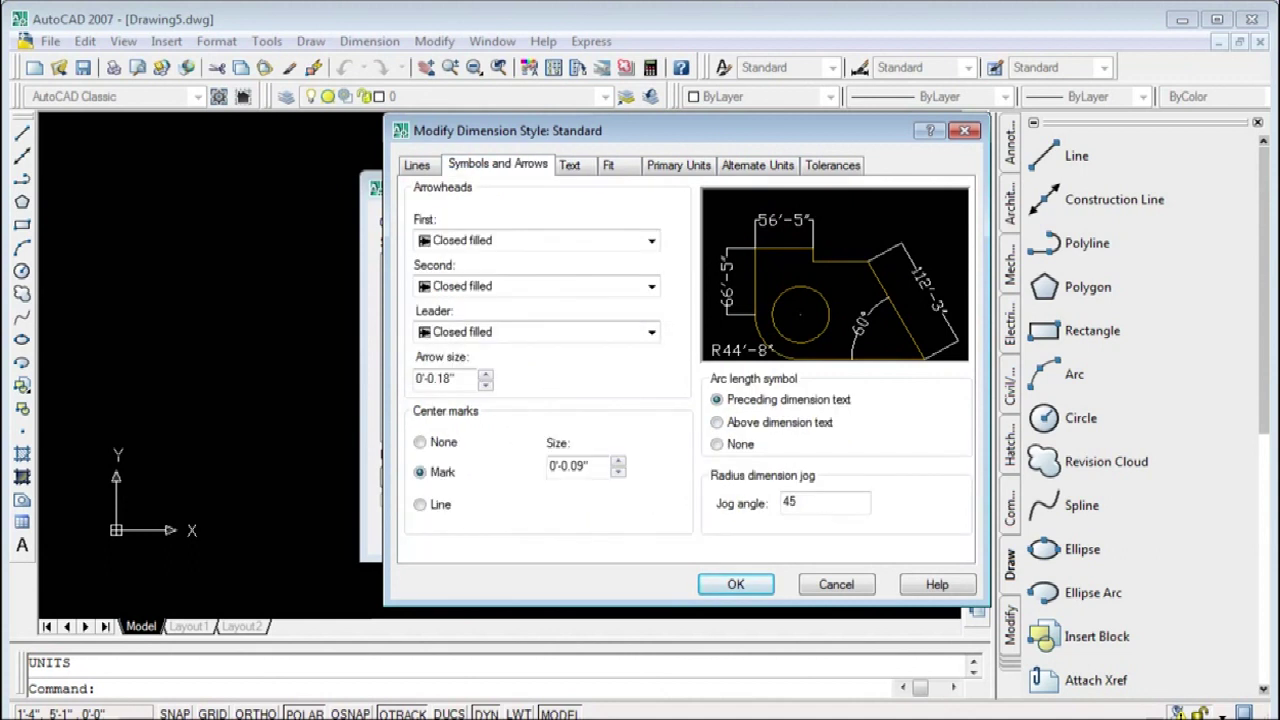
{"action": "left_click", "coordinate": [447, 378]}
{"action": "type", "text": "120"}
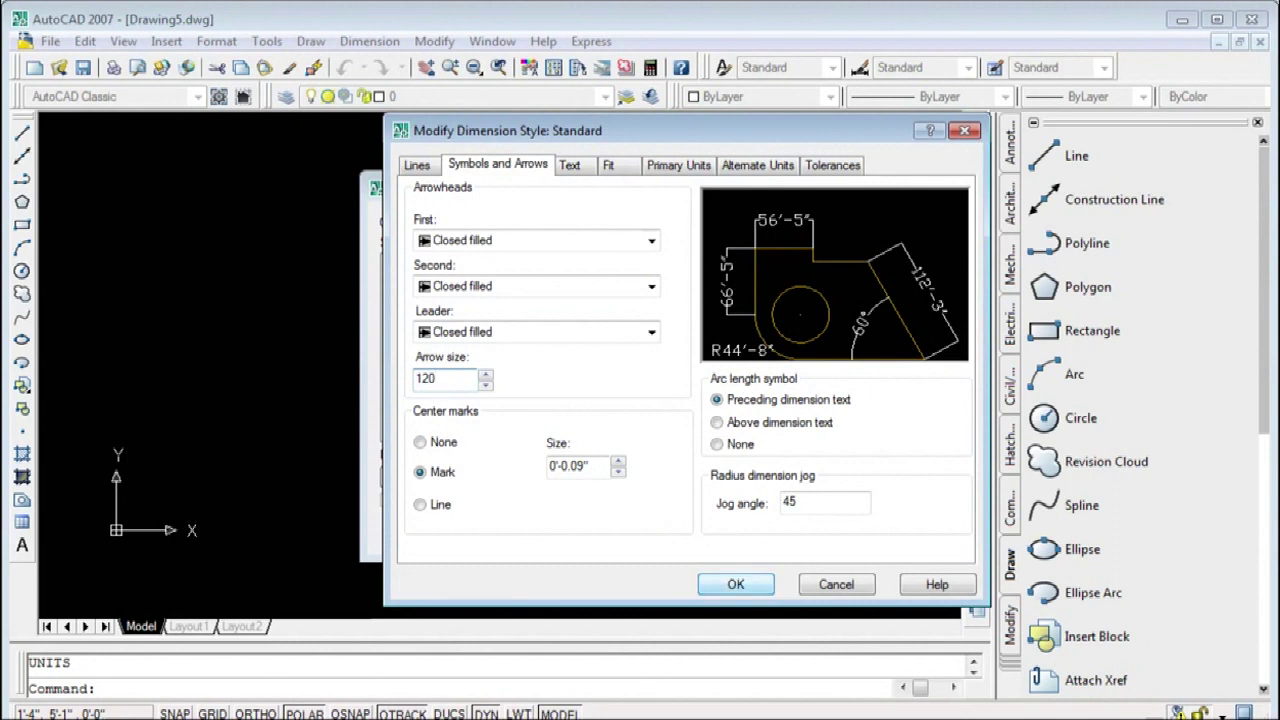
{"action": "key", "text": "Return"}
{"action": "left_click", "coordinate": [768, 532]}
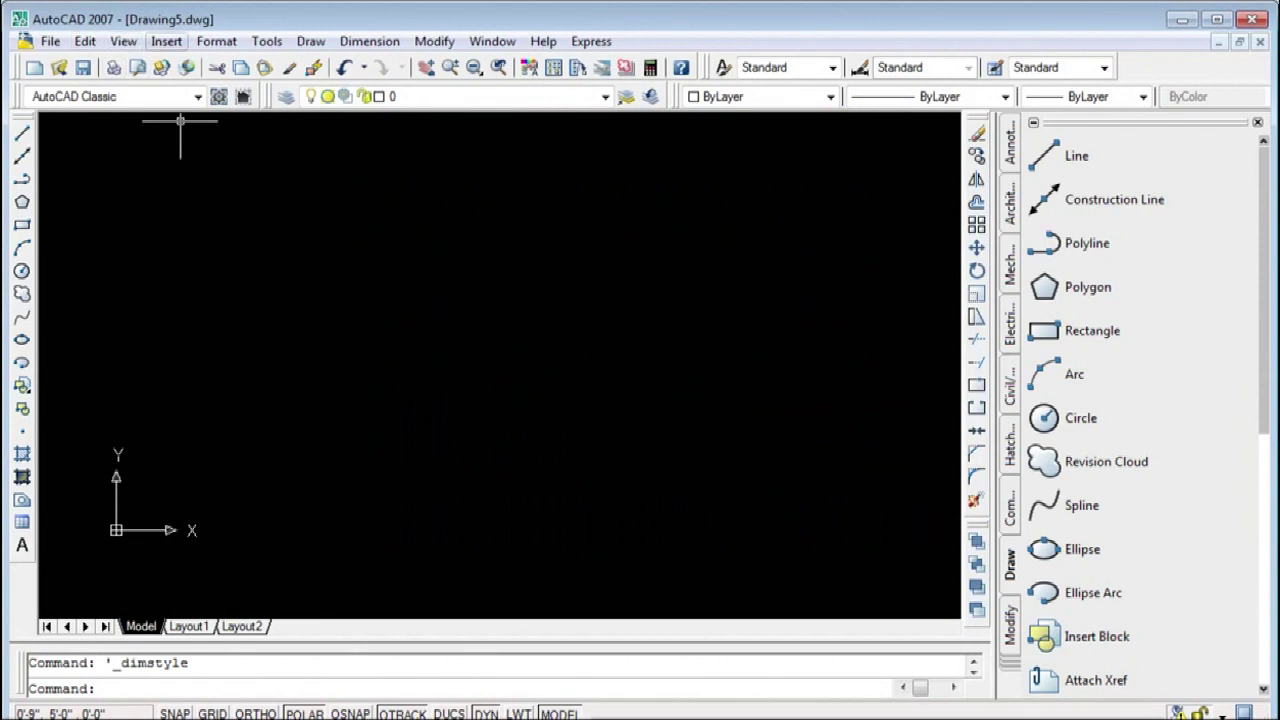
{"action": "left_click", "coordinate": [166, 41]}
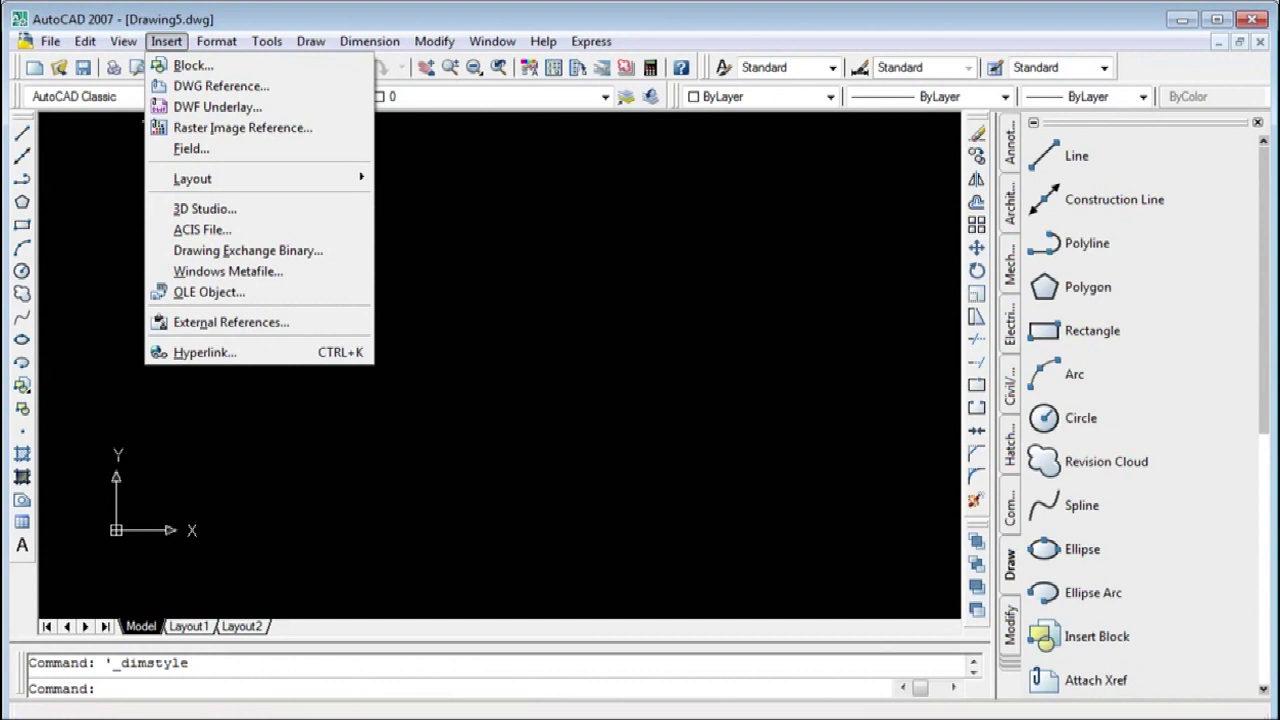
{"action": "key", "text": "Down"}
{"action": "key", "text": "Down"}
{"action": "key", "text": "Down"}
{"action": "key", "text": "Down"}
{"action": "key", "text": "Down"}
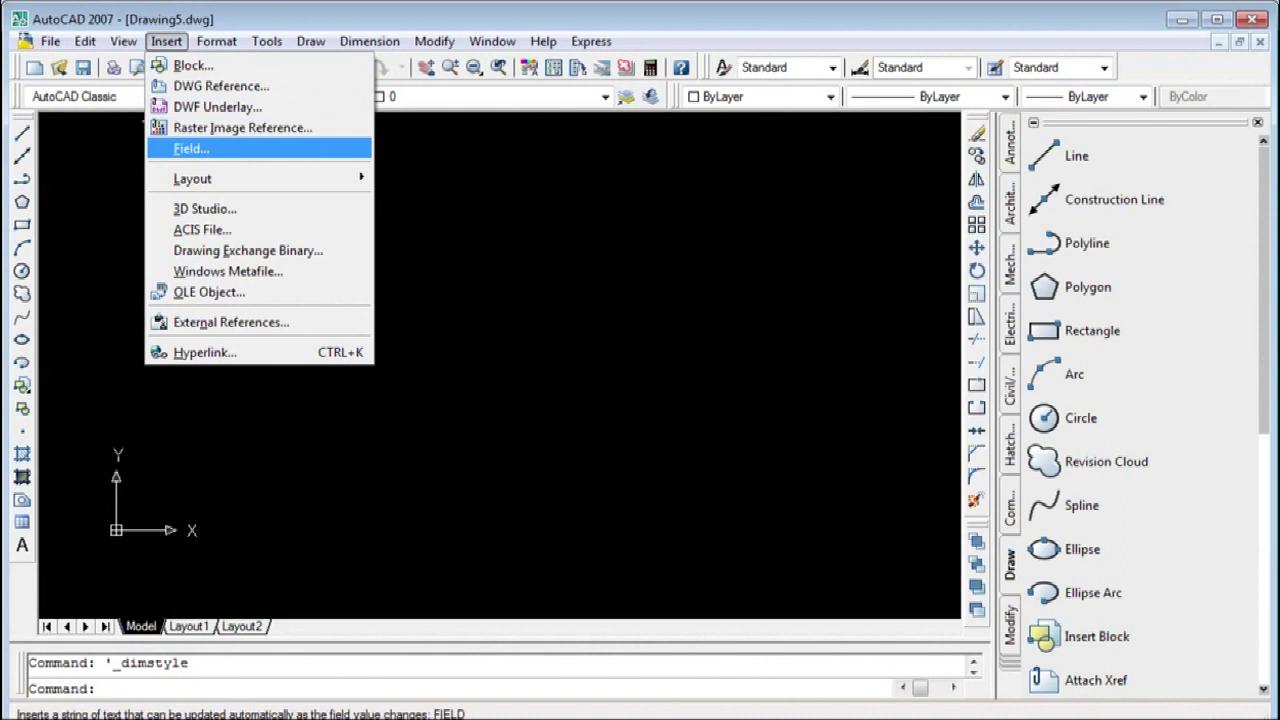
{"action": "key", "text": "Up"}
{"action": "key", "text": "Down"}
{"action": "key", "text": "Up"}
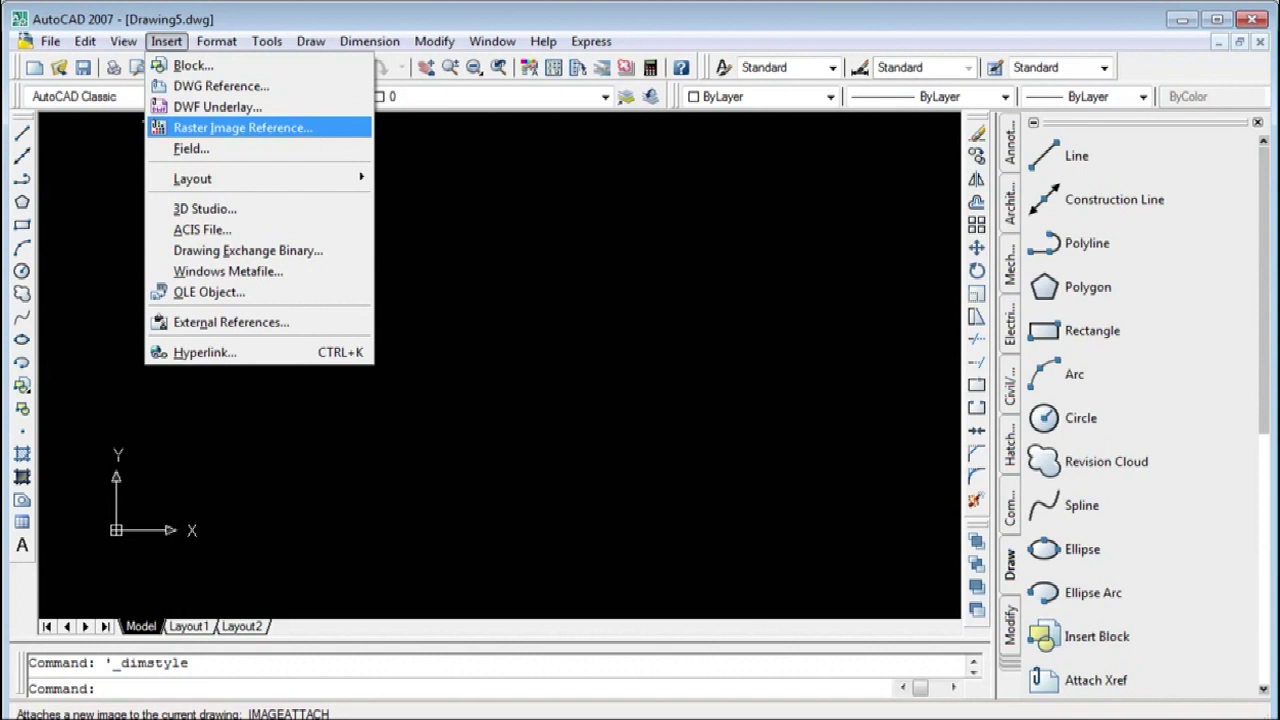
{"action": "key", "text": "Up"}
{"action": "key", "text": "Up"}
{"action": "key", "text": "Up"}
{"action": "key", "text": "Escape"}
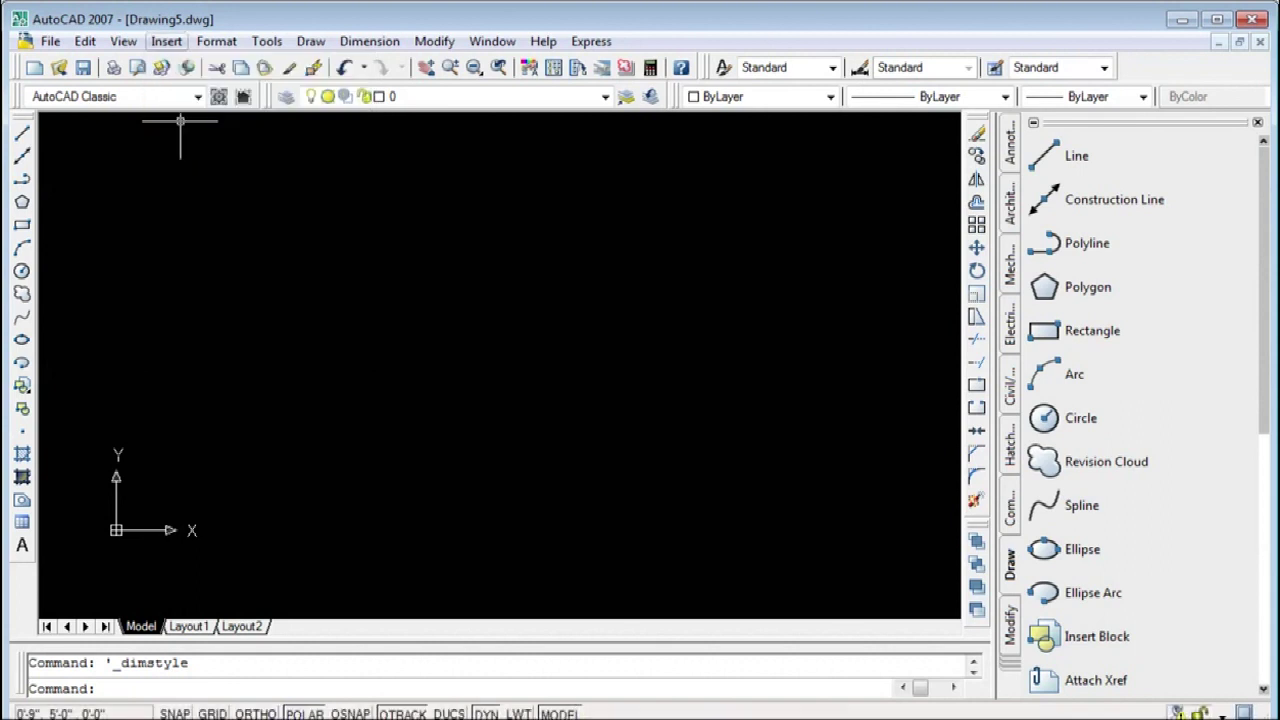
{"action": "key", "text": "Down"}
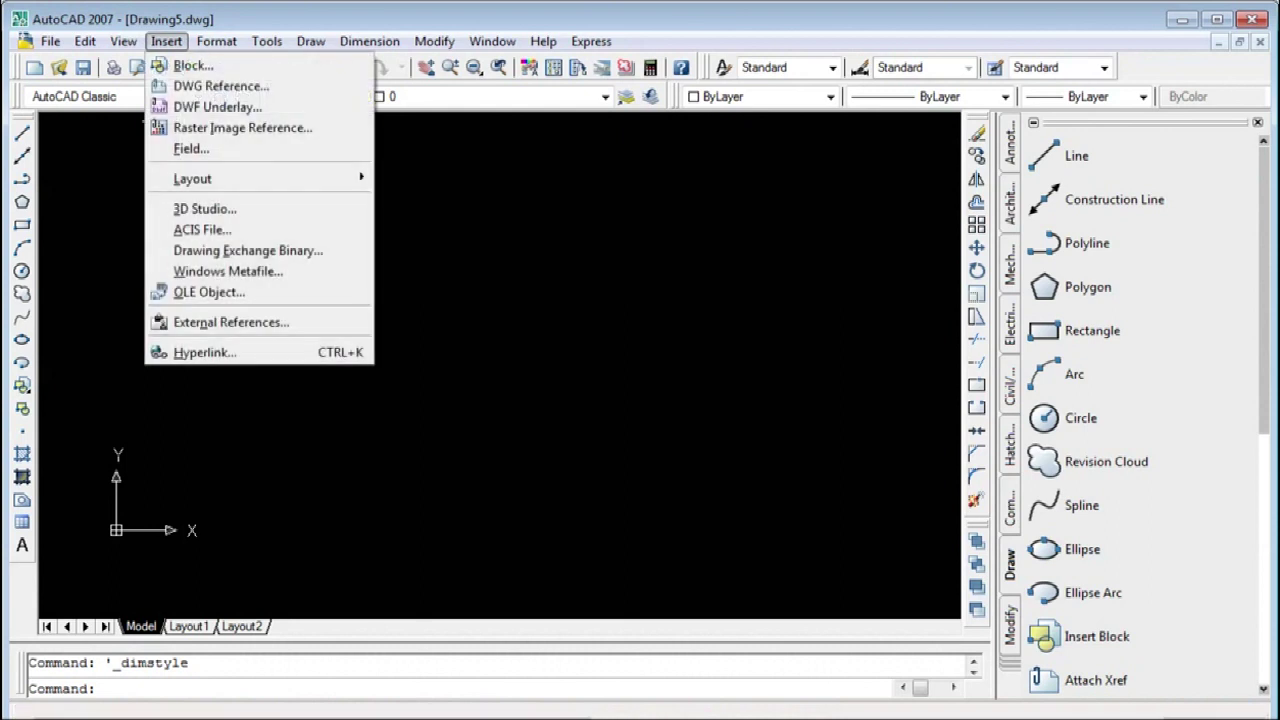
{"action": "key", "text": "Down"}
{"action": "key", "text": "Down"}
{"action": "key", "text": "Down"}
{"action": "key", "text": "Down"}
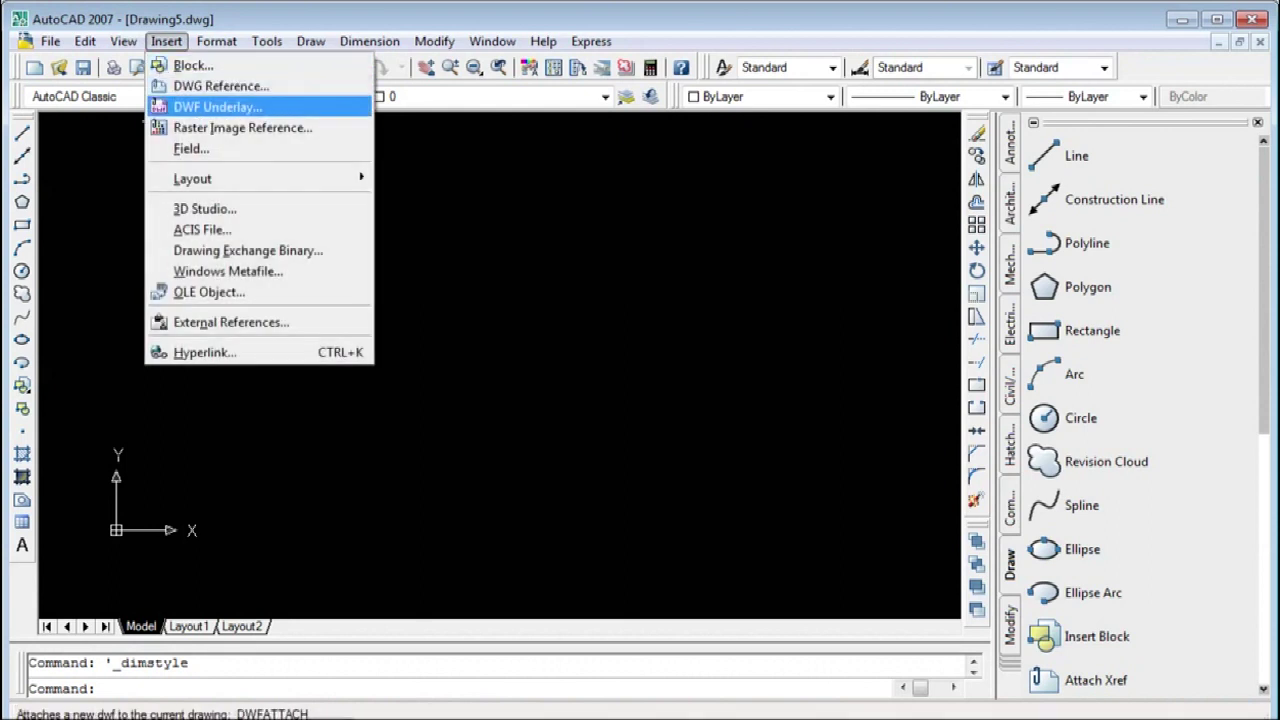
{"action": "key", "text": "Escape"}
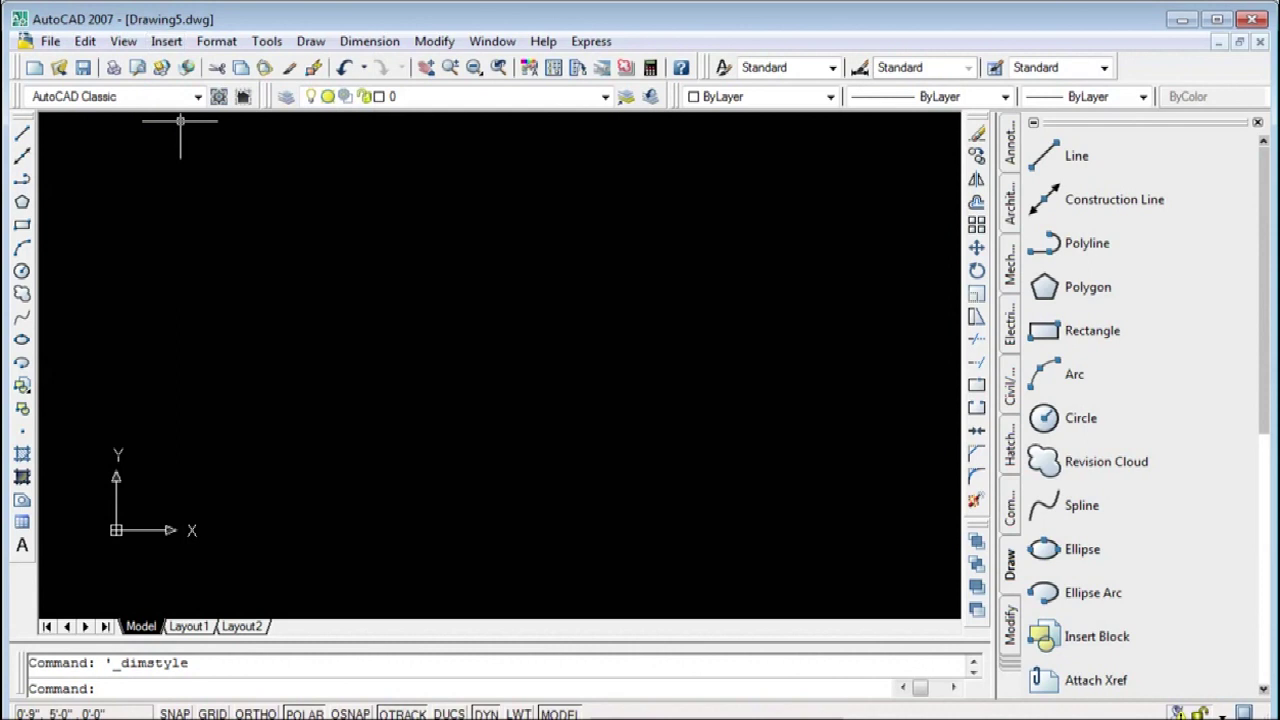
{"action": "key", "text": "alt+i"}
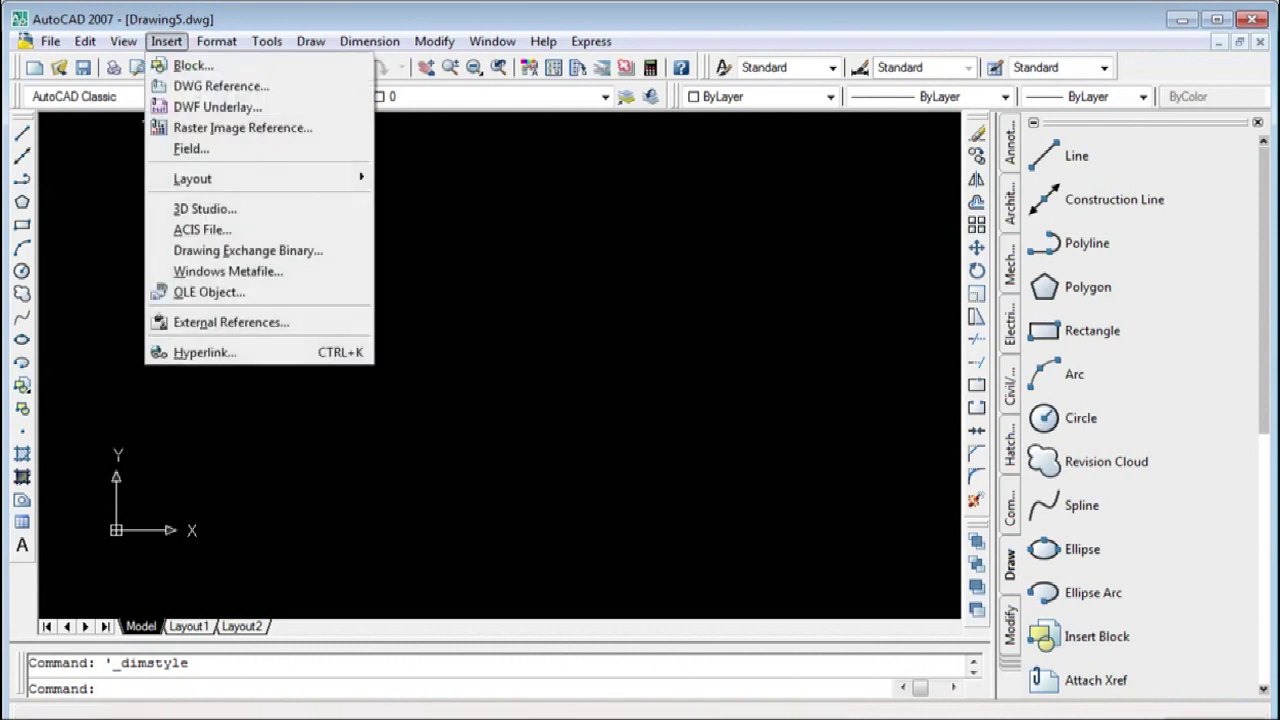
{"action": "key", "text": "Escape"}
Start attaching a raster image reference and choose Untitled-1 copy.jpg from the sonapur nokhsa folder
{"action": "key", "text": "alt+i"}
{"action": "key", "text": "Down"}
{"action": "key", "text": "Down"}
{"action": "key", "text": "Down"}
{"action": "key", "text": "Down"}
{"action": "key", "text": "Up"}
{"action": "key", "text": "Up"}
{"action": "key", "text": "Down"}
{"action": "key", "text": "Down"}
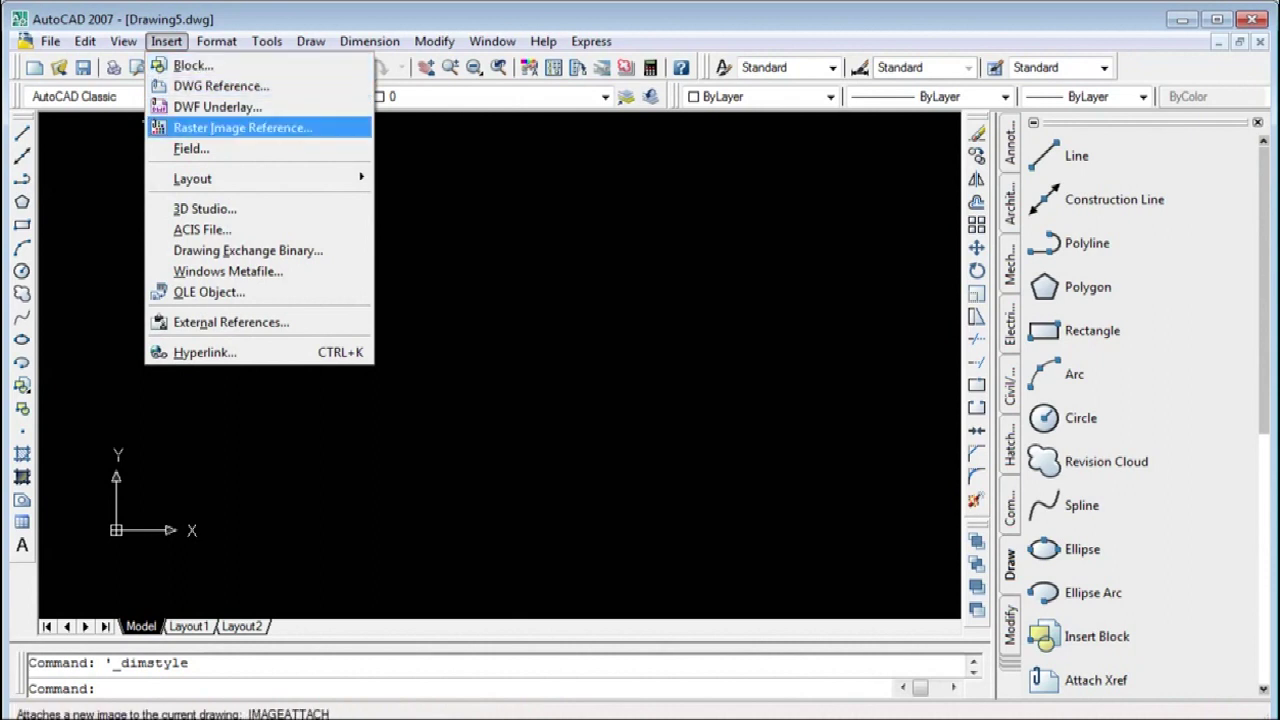
{"action": "key", "text": "Up"}
{"action": "key", "text": "Up"}
{"action": "key", "text": "Up"}
{"action": "key", "text": "Escape"}
{"action": "key", "text": "Return"}
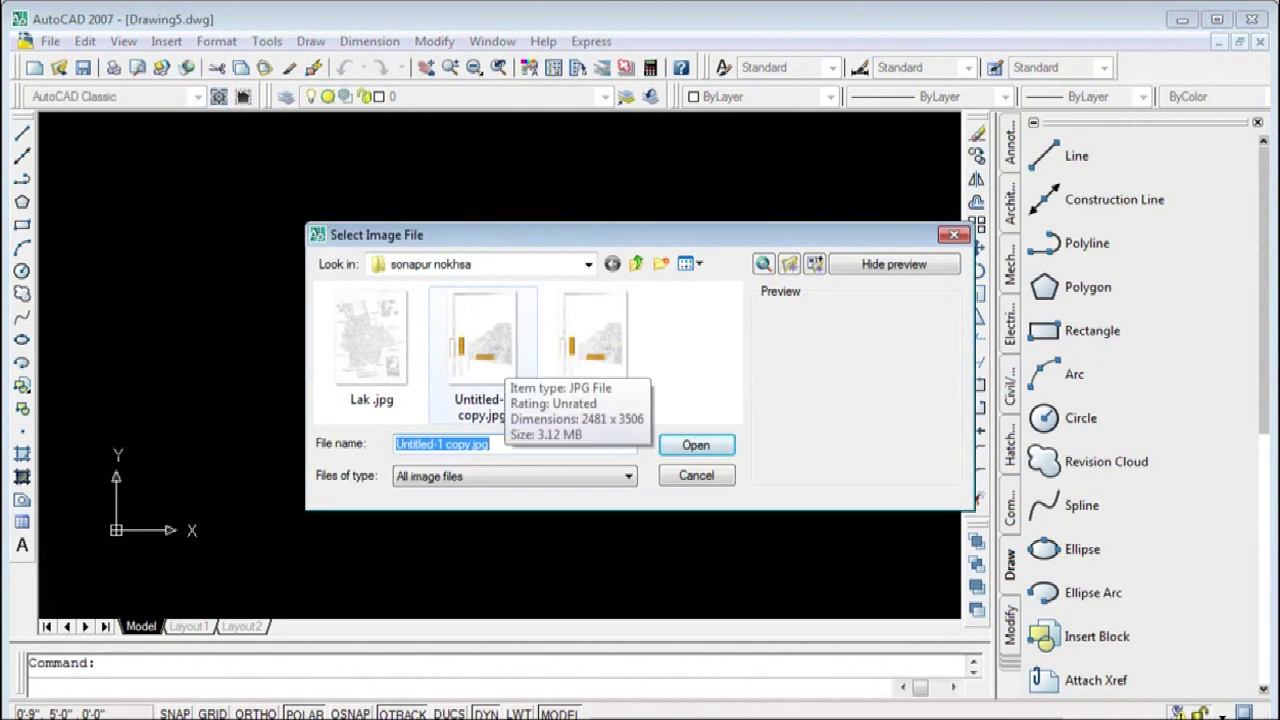
{"action": "left_click", "coordinate": [483, 345]}
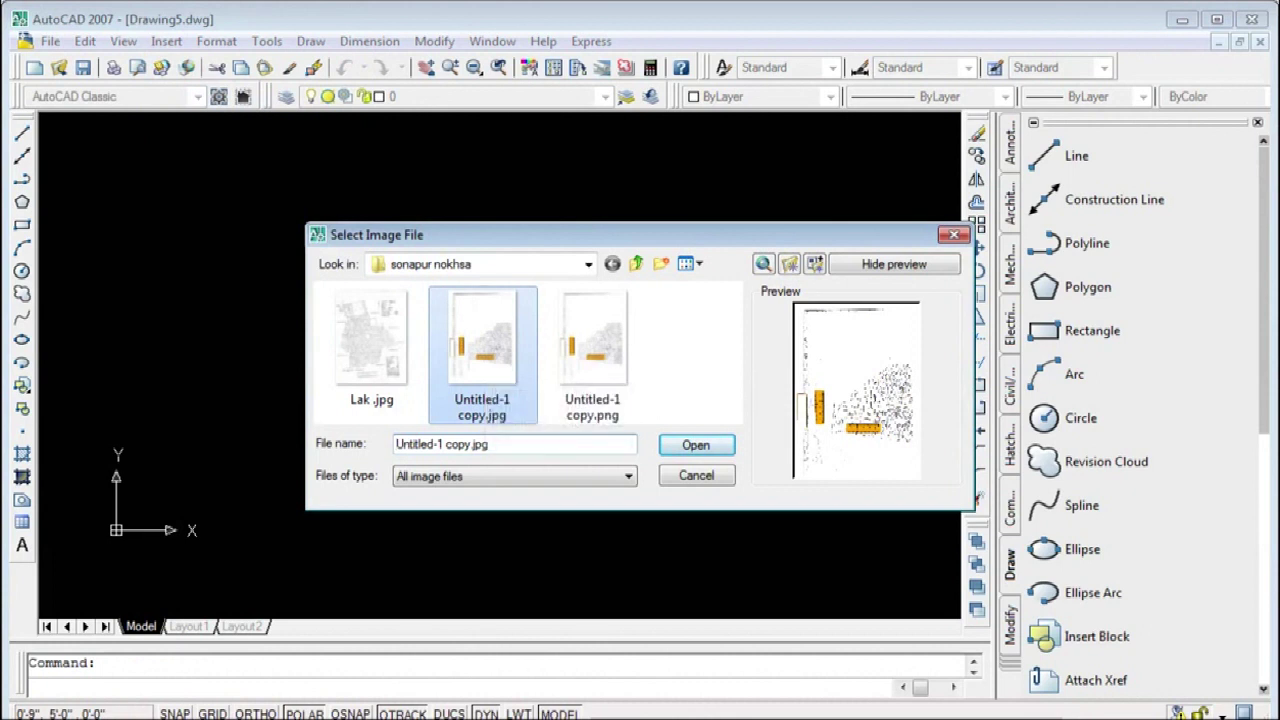
{"action": "key", "text": "shift+Tab"}
{"action": "key", "text": "F4"}
{"action": "key", "text": "Escape"}
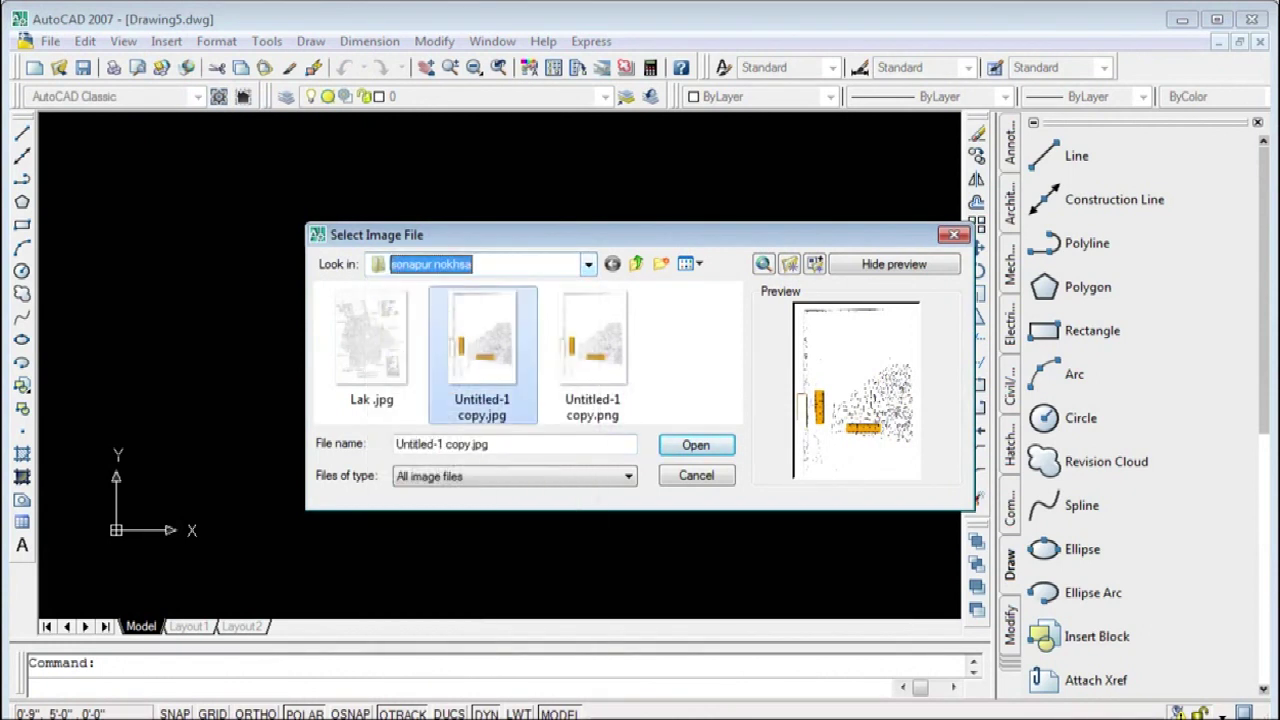
{"action": "key", "text": "Tab"}
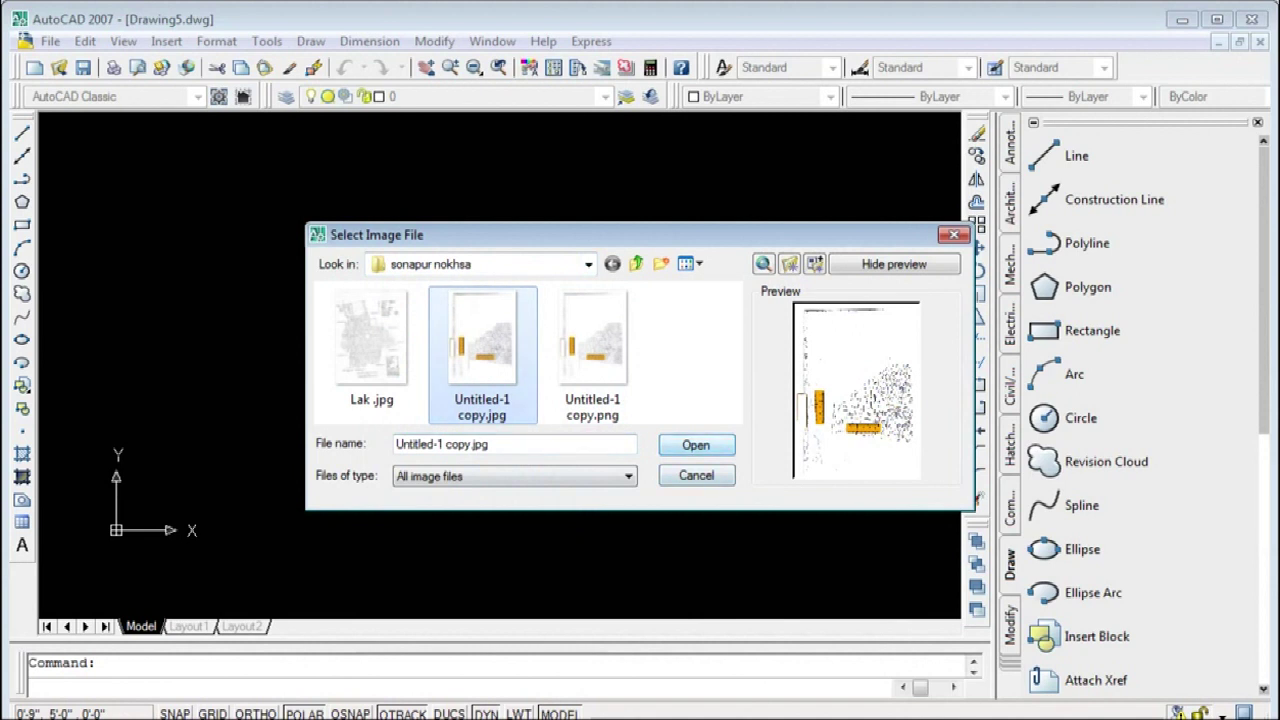
{"action": "key", "text": "Return"}
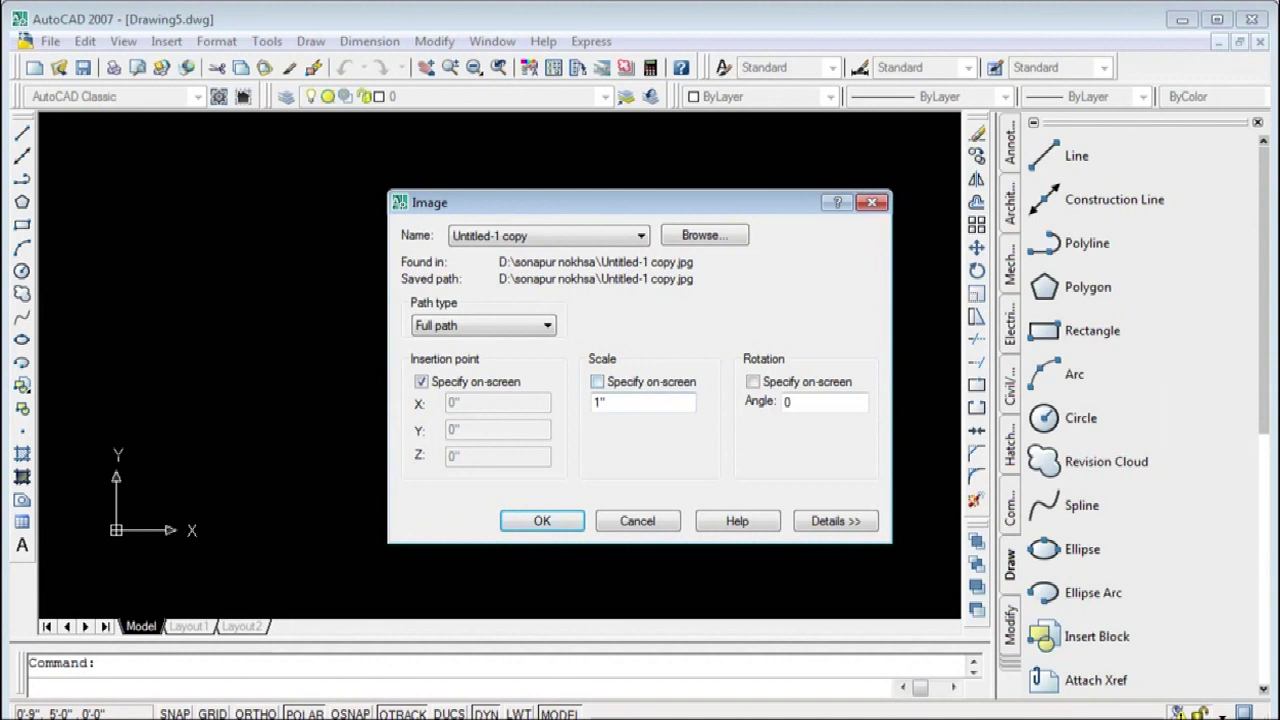
Set the image scale to 3960 and insert the map image with its lower-left corner just beside the drawing origin
{"action": "left_click", "coordinate": [600, 402]}
{"action": "type", "text": "3960"}
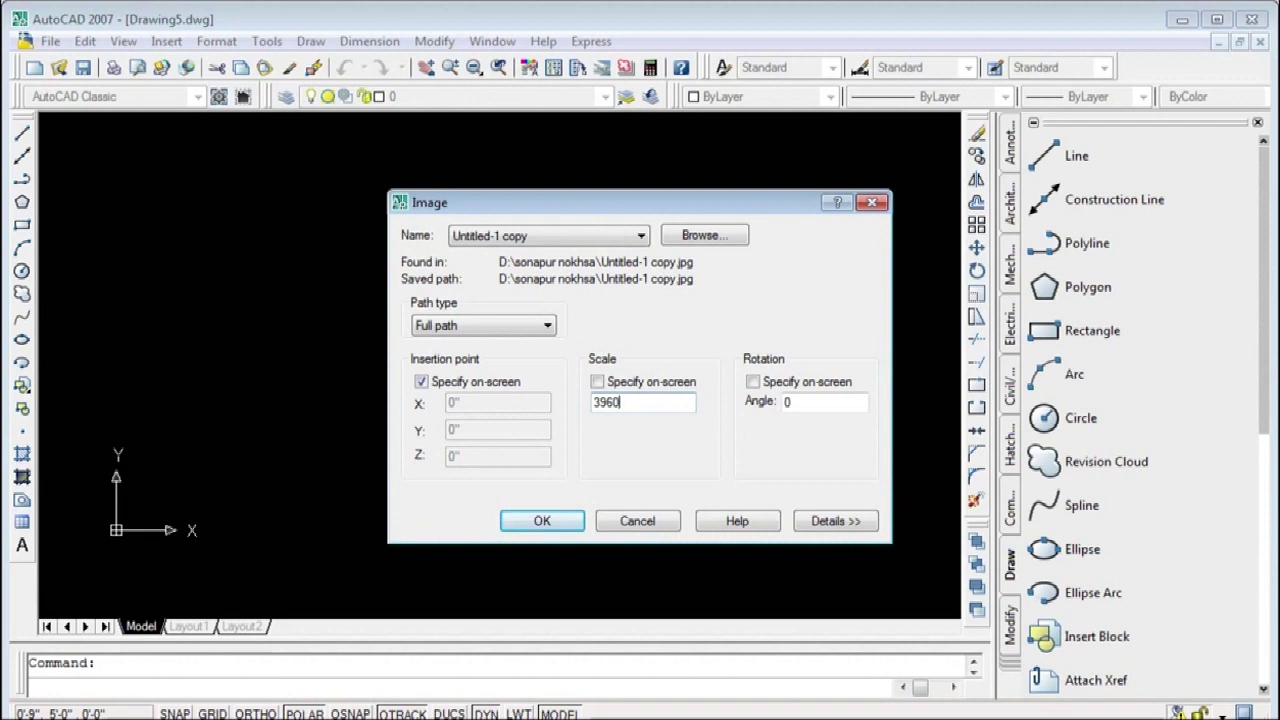
{"action": "key", "text": "shift+Home"}
{"action": "key", "text": "Return"}
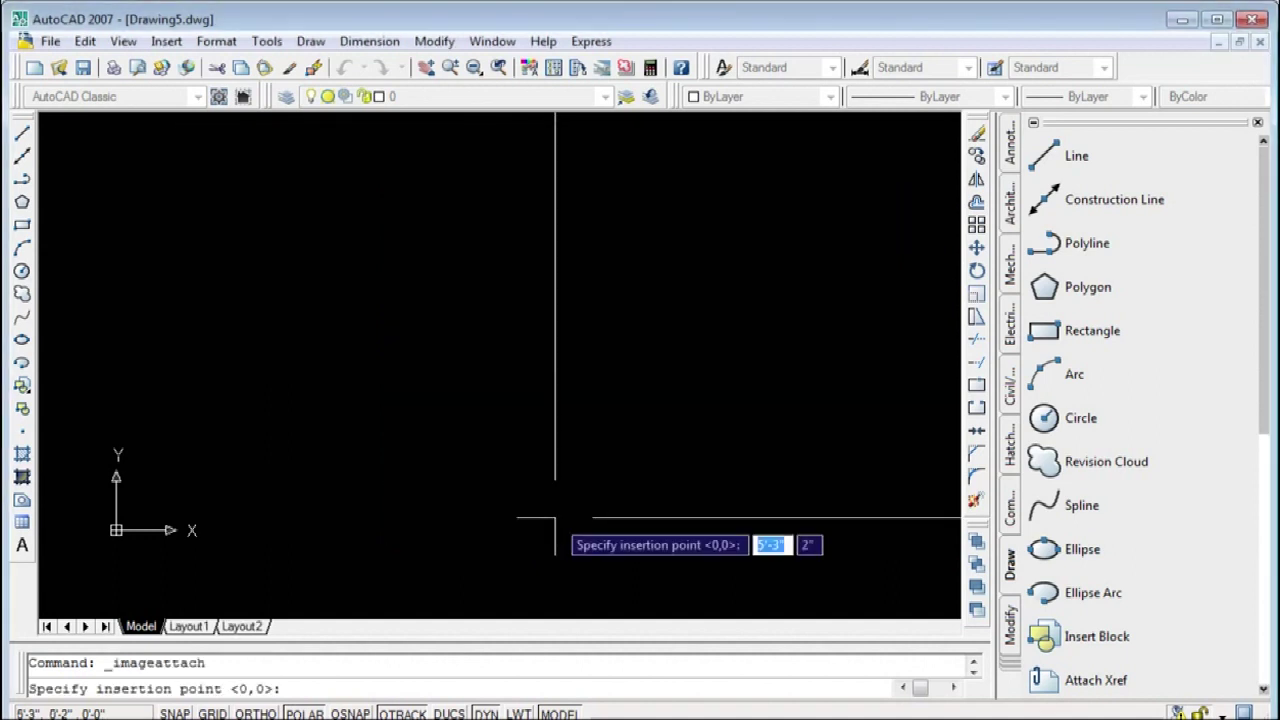
{"action": "left_click", "coordinate": [142, 485]}
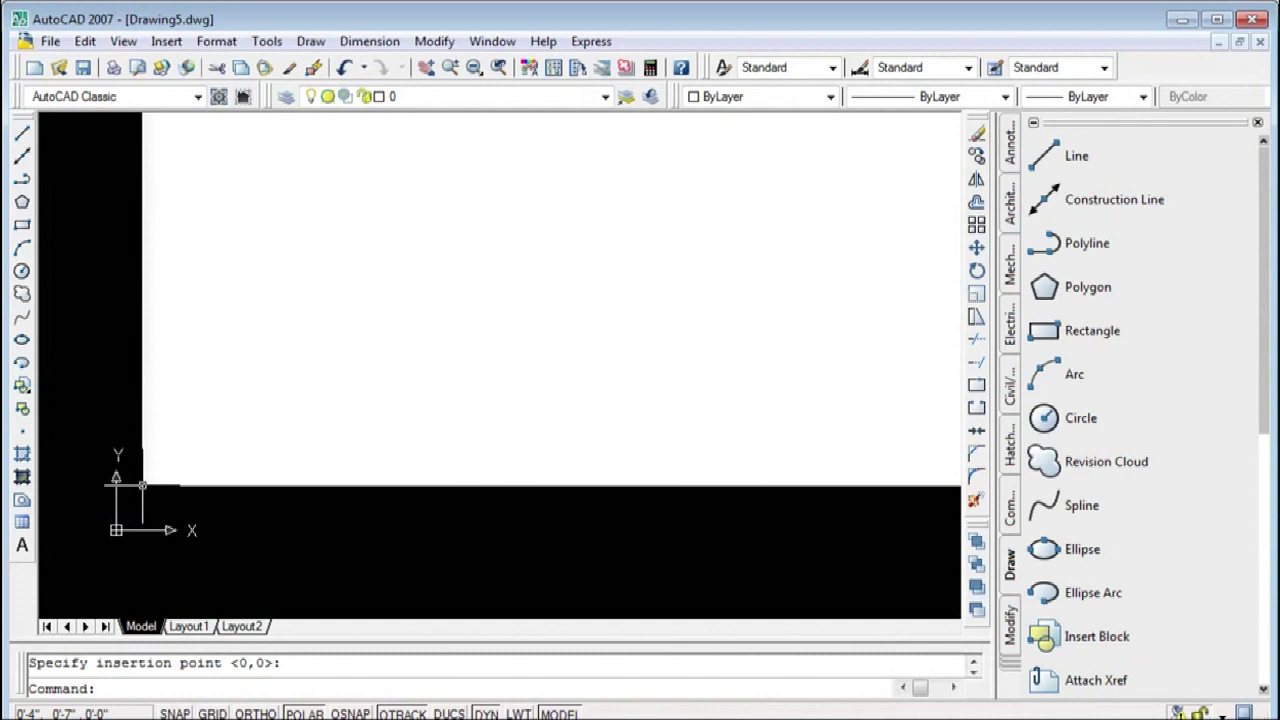
Examine the inserted map image as a whole, then the numbered plots just above the horizontal scale ruler
{"action": "scroll", "coordinate": [616, 296], "scroll_direction": "up", "scroll_amount": 2}
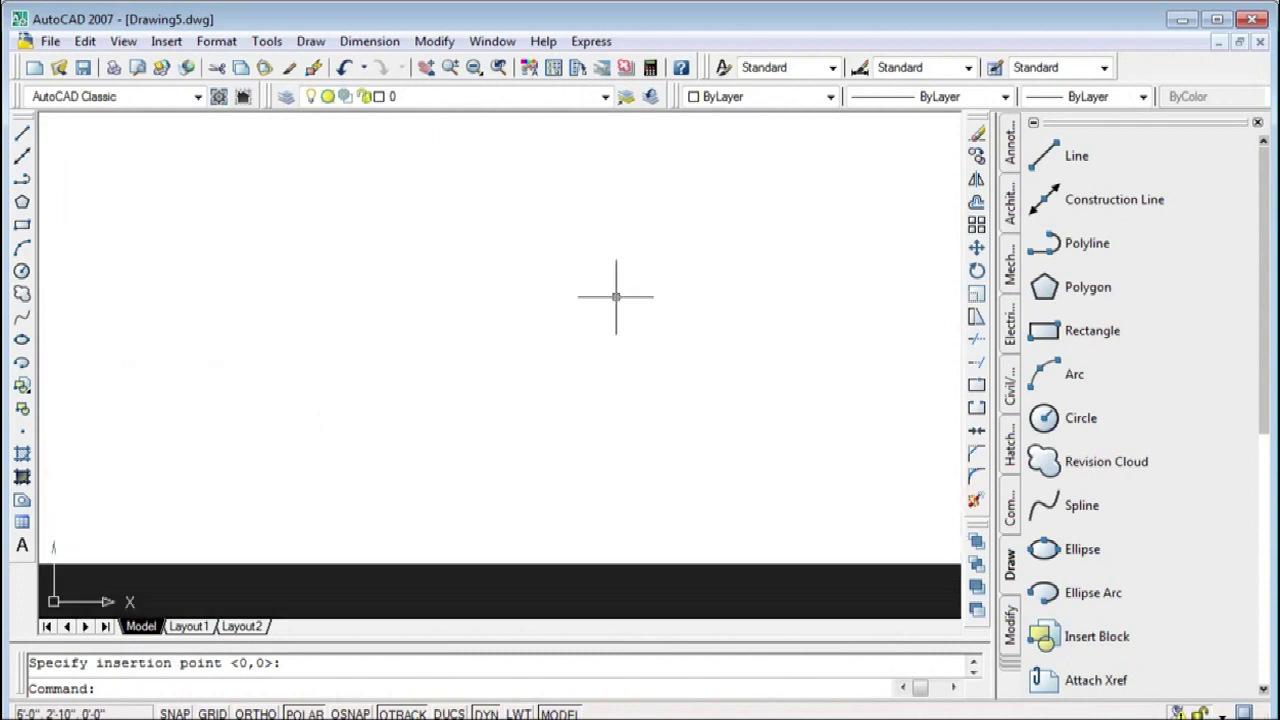
{"action": "scroll", "coordinate": [616, 296], "scroll_direction": "down", "scroll_amount": 3}
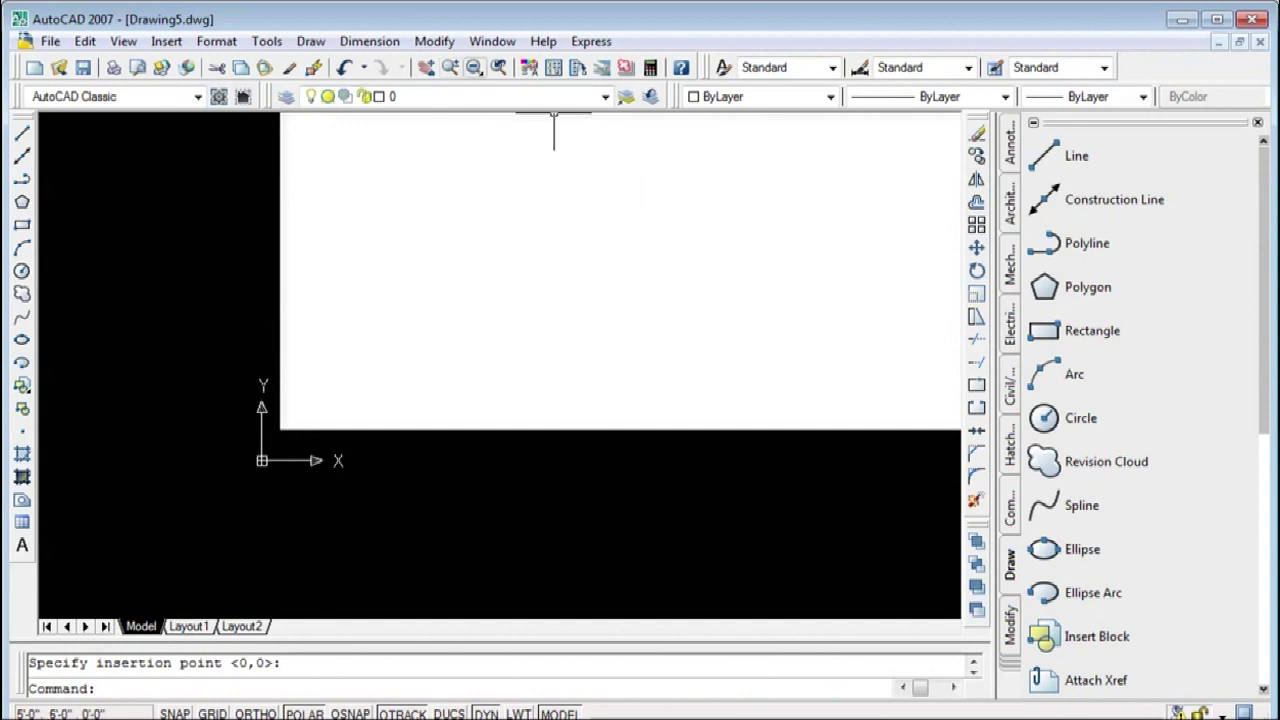
{"action": "left_click", "coordinate": [498, 67]}
{"action": "left_click", "coordinate": [498, 67]}
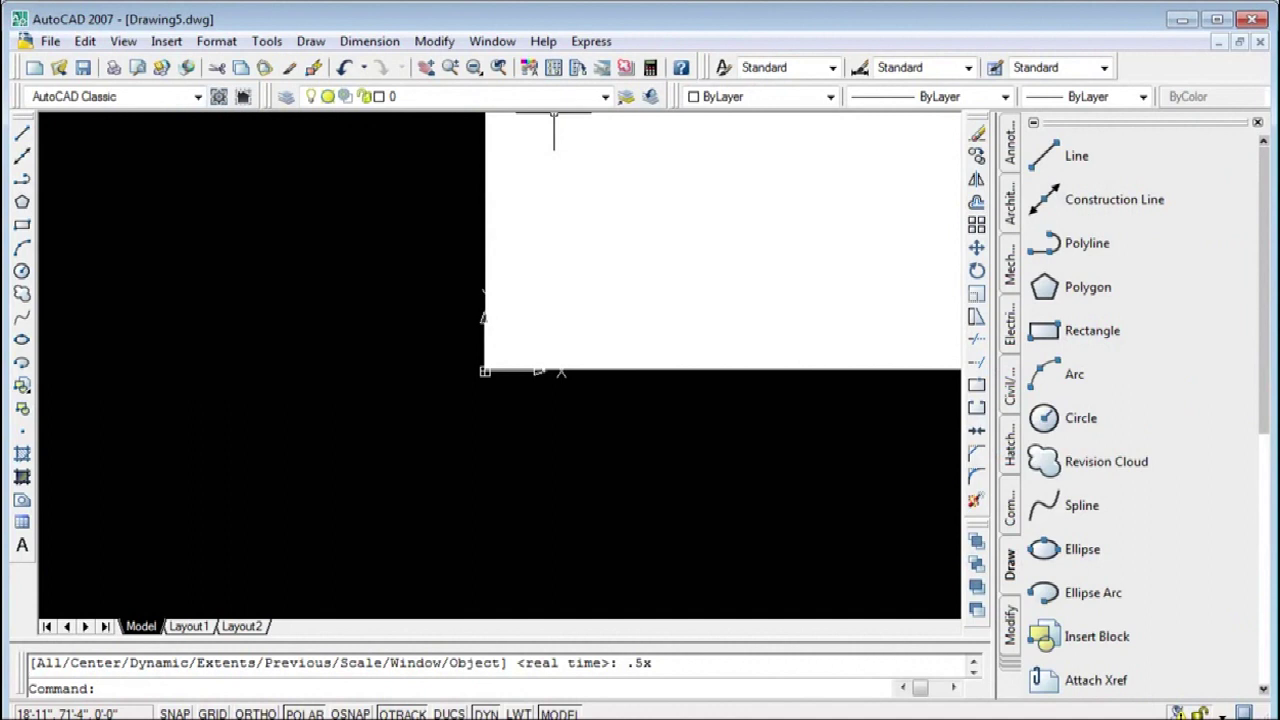
{"action": "left_click", "coordinate": [474, 67]}
{"action": "mouse_move", "coordinate": [474, 67]}
{"action": "left_mouse_down"}
{"action": "mouse_move", "coordinate": [474, 265]}
{"action": "mouse_move", "coordinate": [474, 237]}
{"action": "left_mouse_up"}
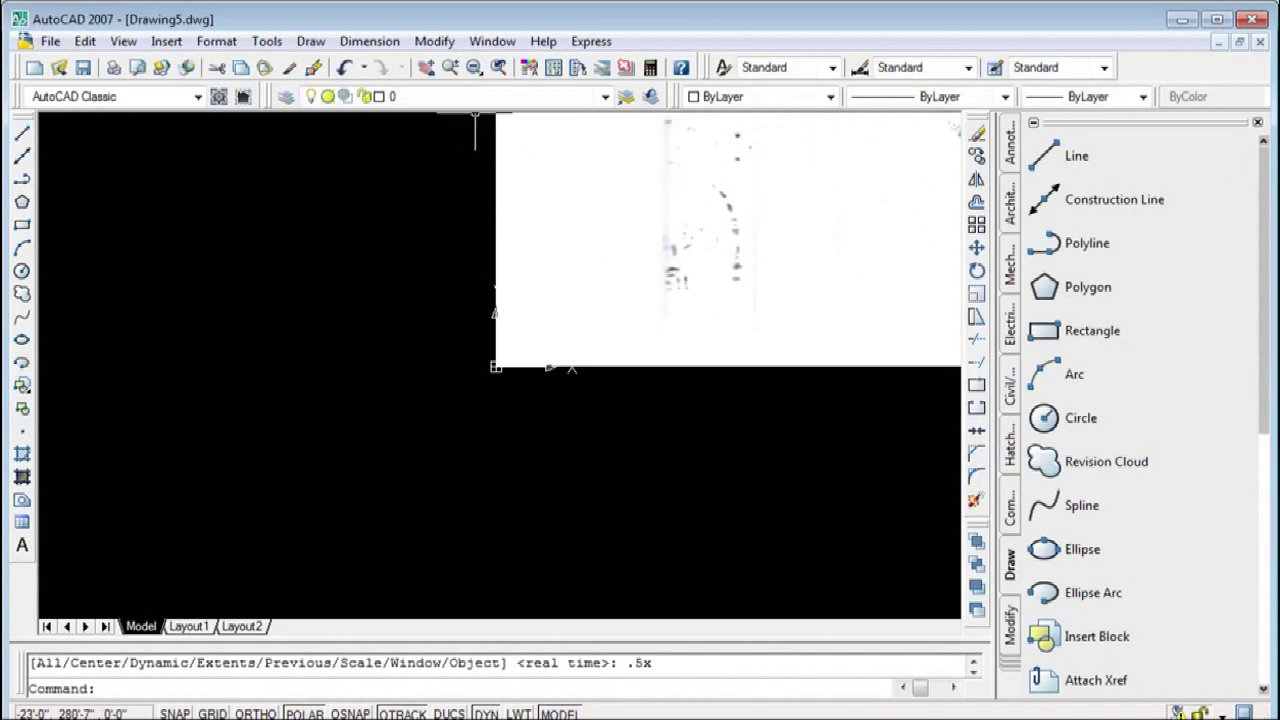
{"action": "left_click", "coordinate": [474, 67]}
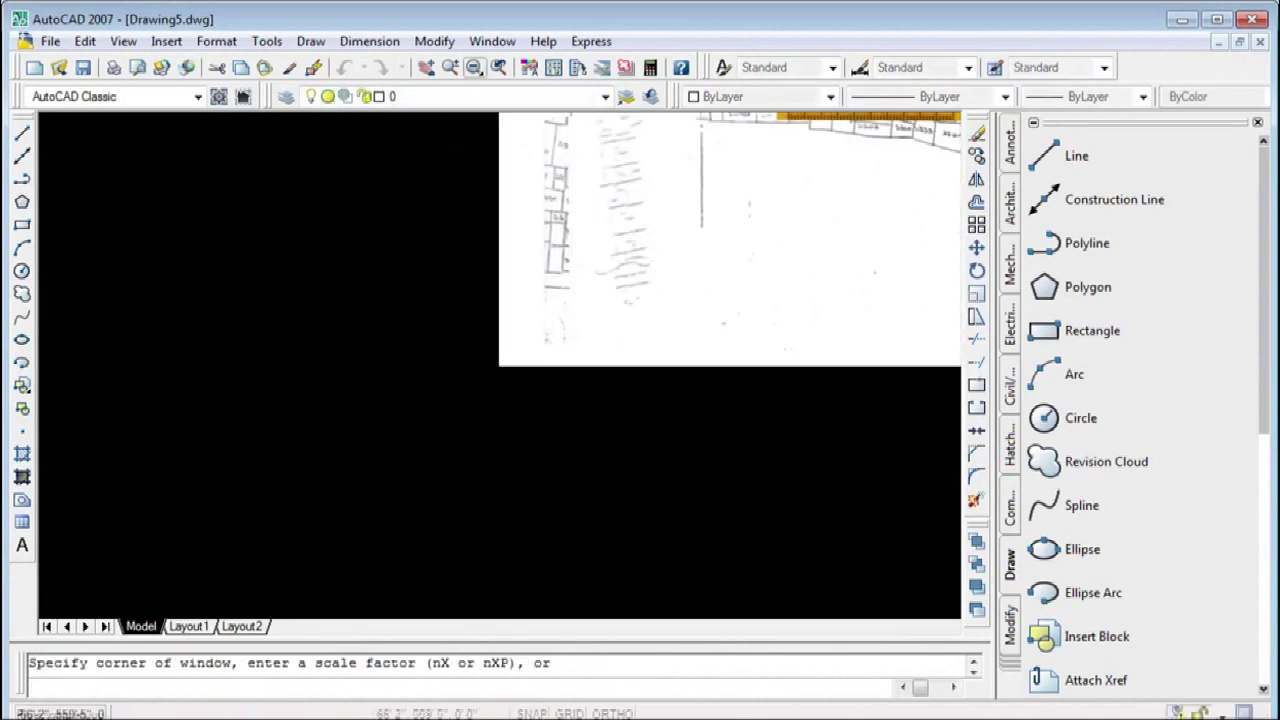
{"action": "left_click", "coordinate": [425, 67]}
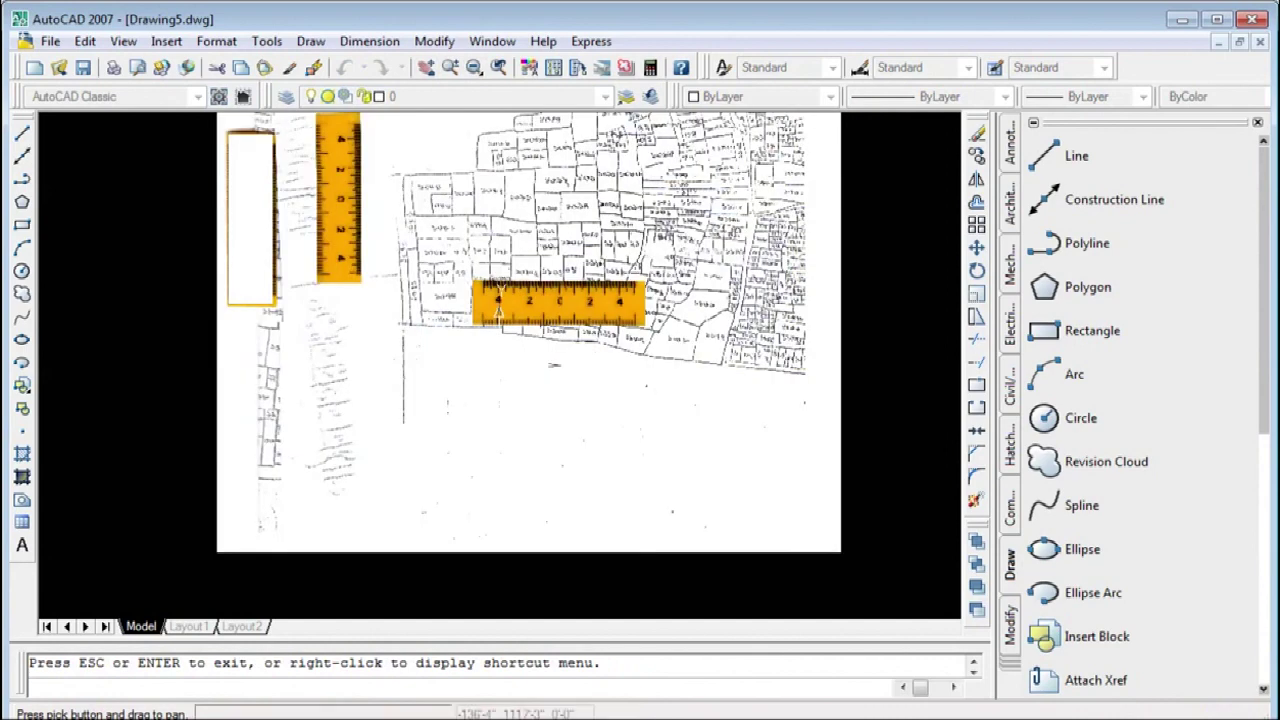
{"action": "scroll", "coordinate": [554, 366], "scroll_direction": "up", "scroll_amount": 5}
{"action": "left_click_drag", "start_coordinate": [554, 366], "coordinate": [354, 506]}
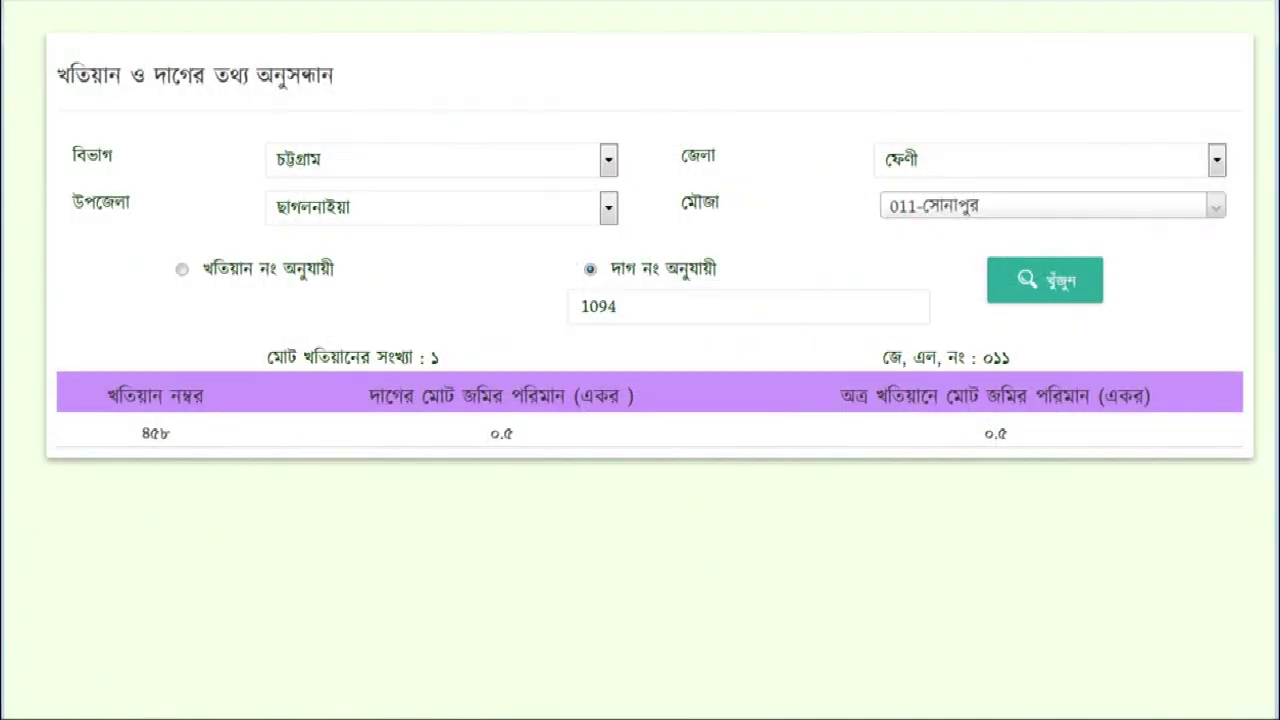
Switch to the land record search page and check the land area recorded for plot 1094
{"action": "left_click", "coordinate": [616, 307]}
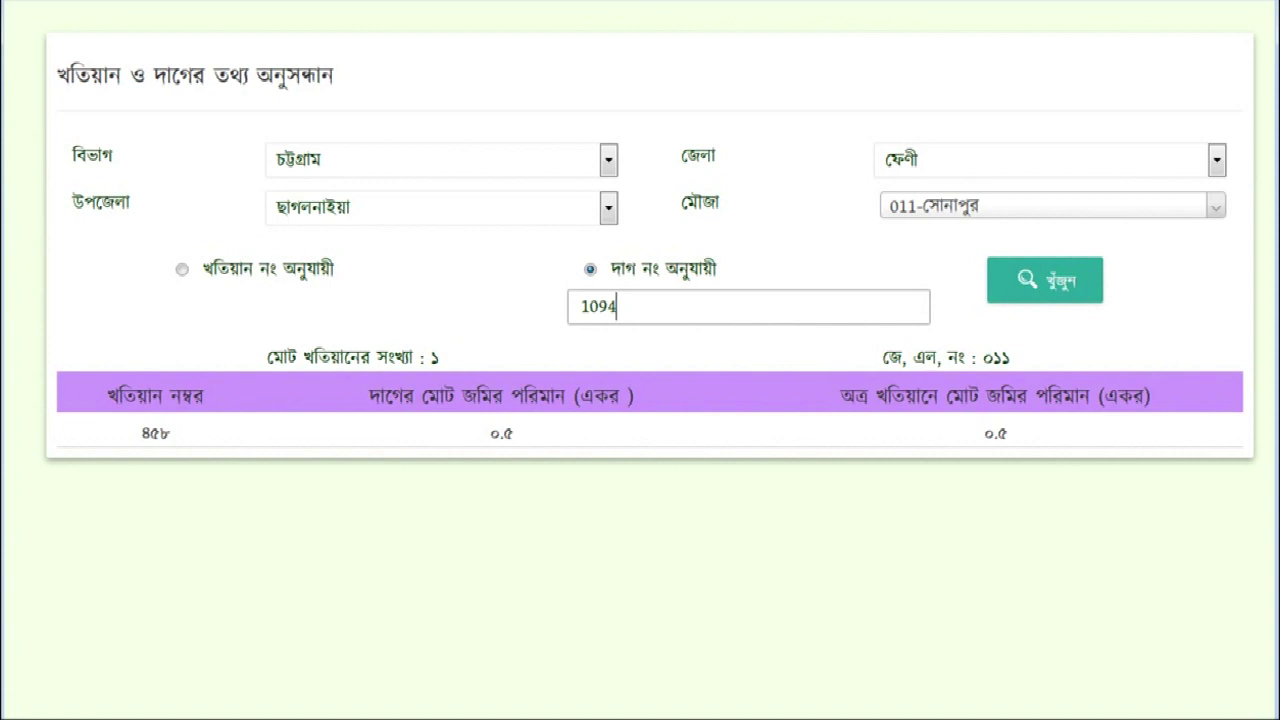
{"action": "key", "text": "ctrl+a"}
{"action": "key", "text": "End"}
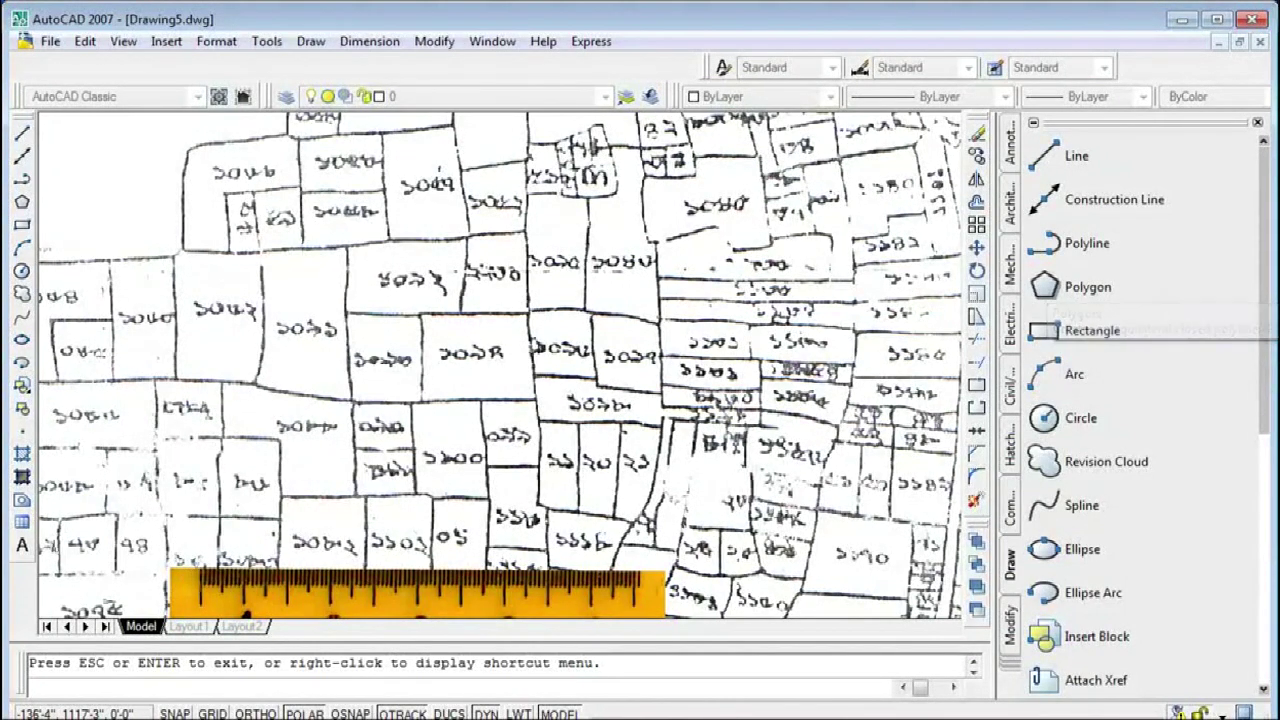
Switch back to AutoCAD and draw a four-sided polygon inscribed in a circle of about 99'-6" radius, centred on plot 1094's upper-left corner
{"action": "left_click", "coordinate": [1045, 287]}
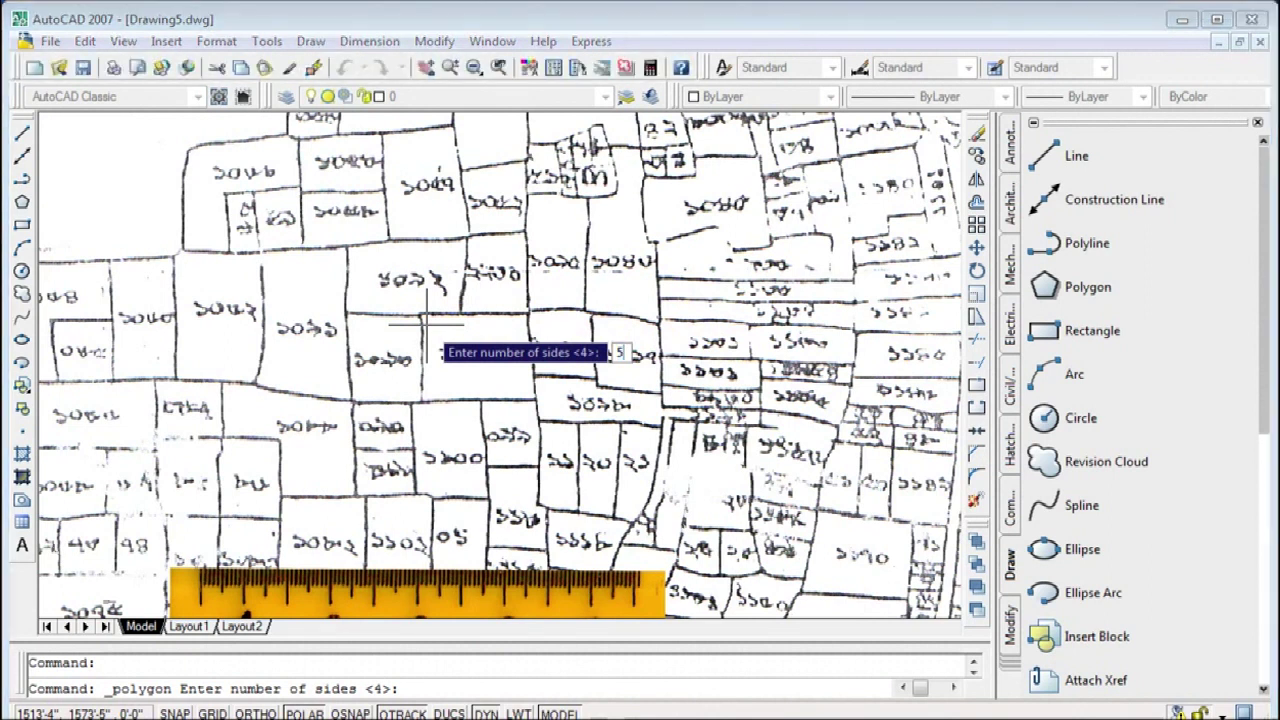
{"action": "key", "text": "BackSpace"}
{"action": "type", "text": "4"}
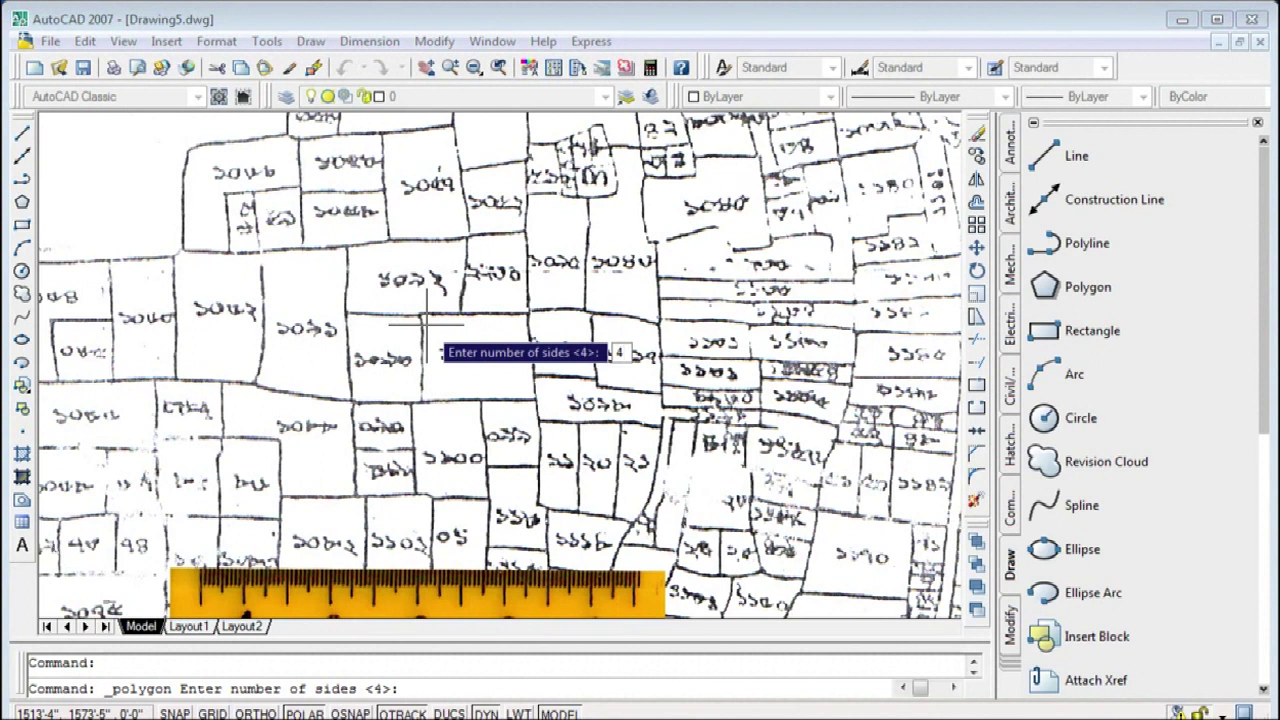
{"action": "key", "text": "Return"}
{"action": "left_click", "coordinate": [418, 318]}
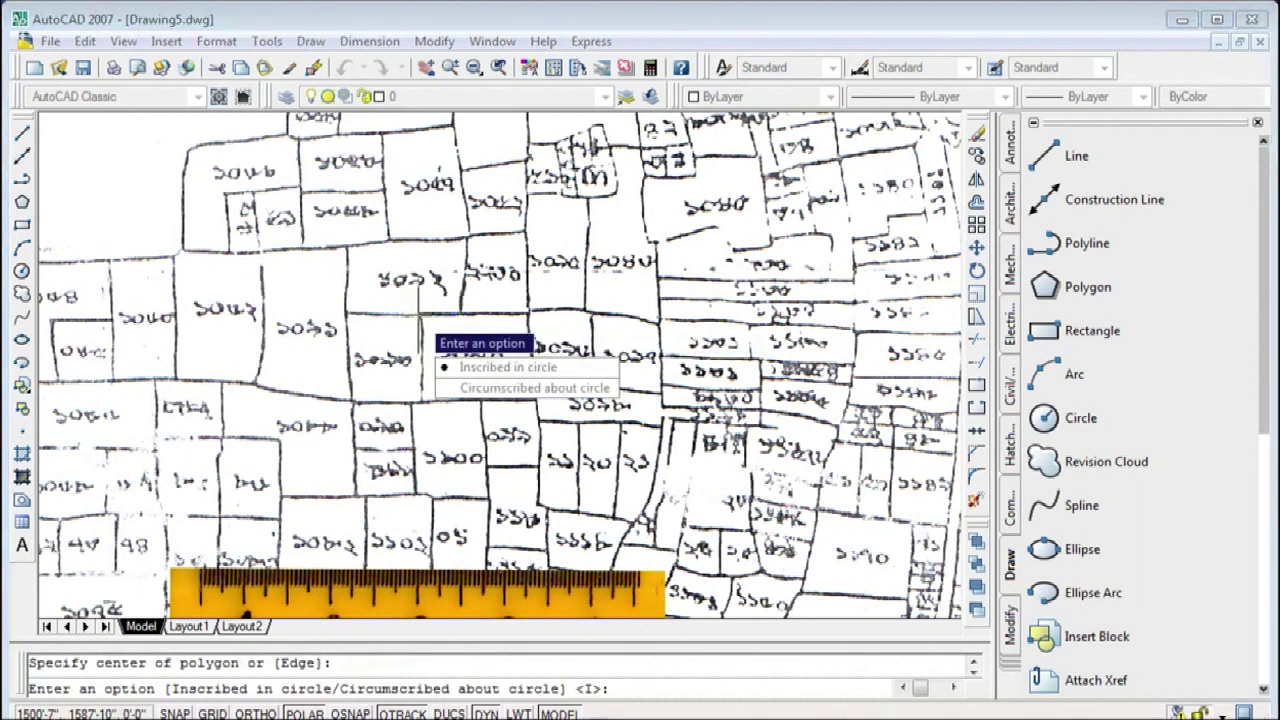
{"action": "key", "text": "Down"}
{"action": "key", "text": "Return"}
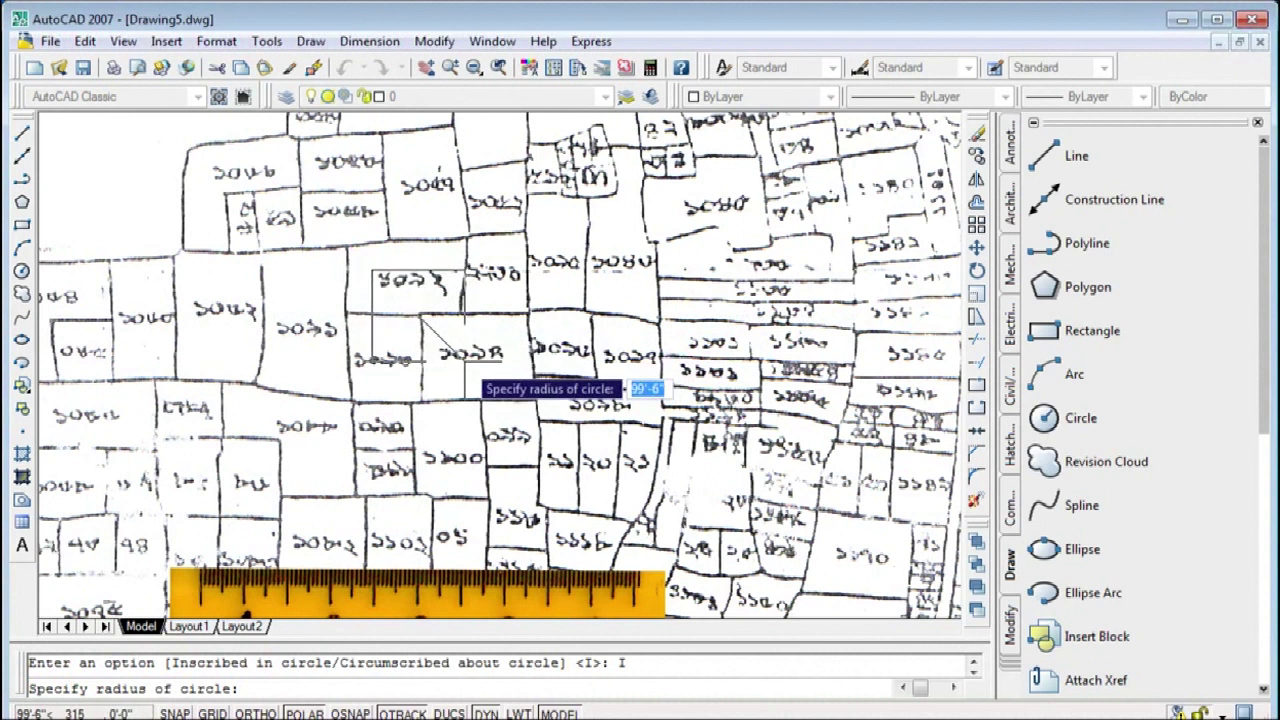
{"action": "left_click", "coordinate": [464, 360]}
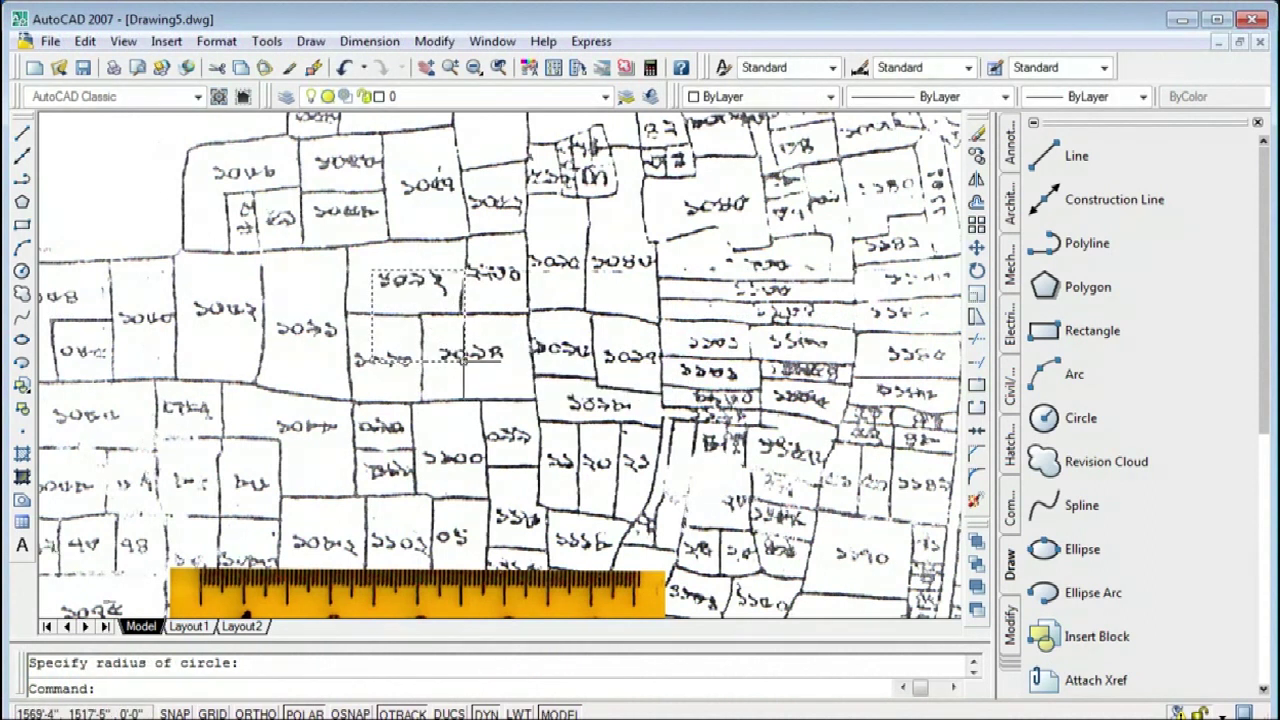
Stretch the drawn polygon's two upper vertices onto the upper-right and upper-left corners of plot 1094
{"action": "left_click", "coordinate": [390, 271]}
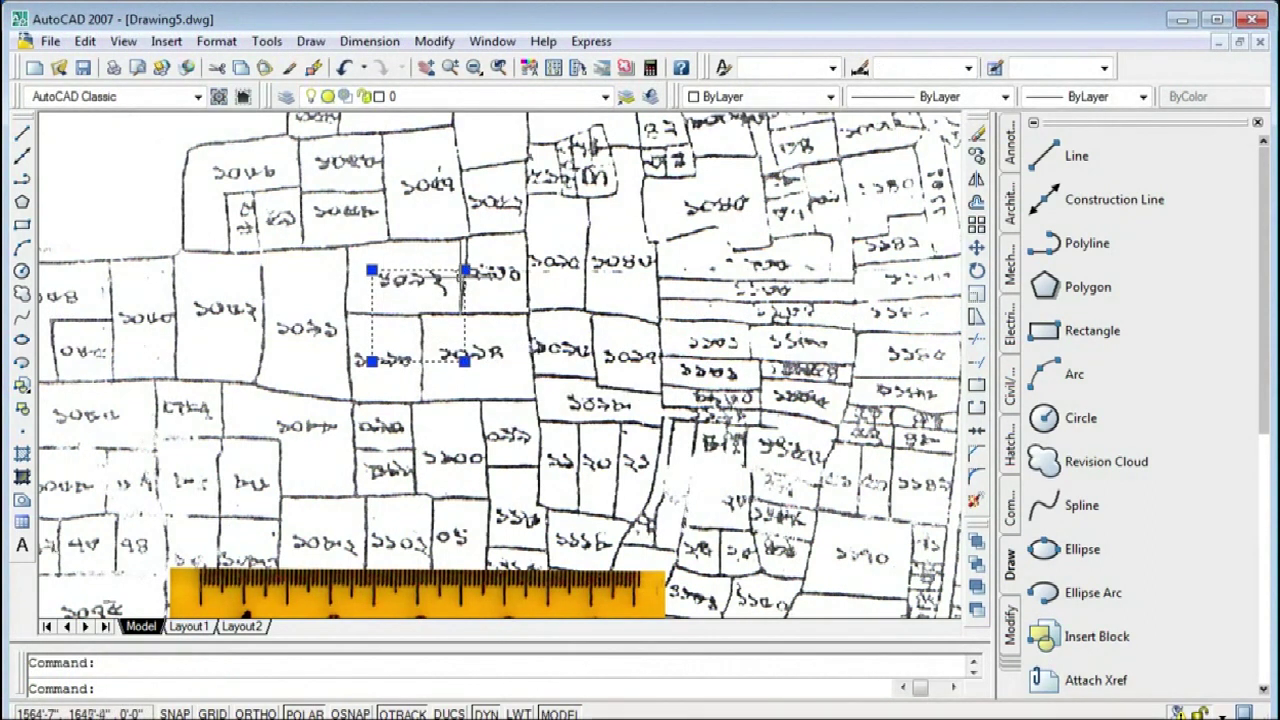
{"action": "left_click", "coordinate": [464, 270]}
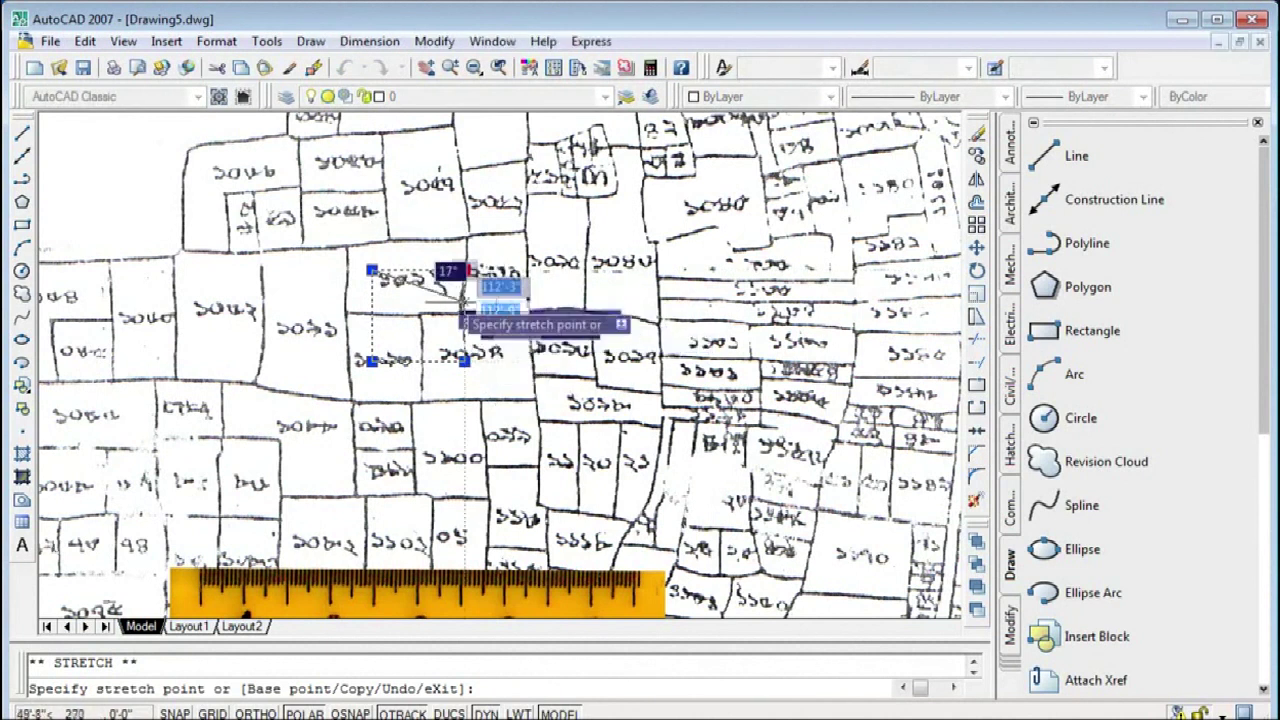
{"action": "left_click", "coordinate": [530, 316]}
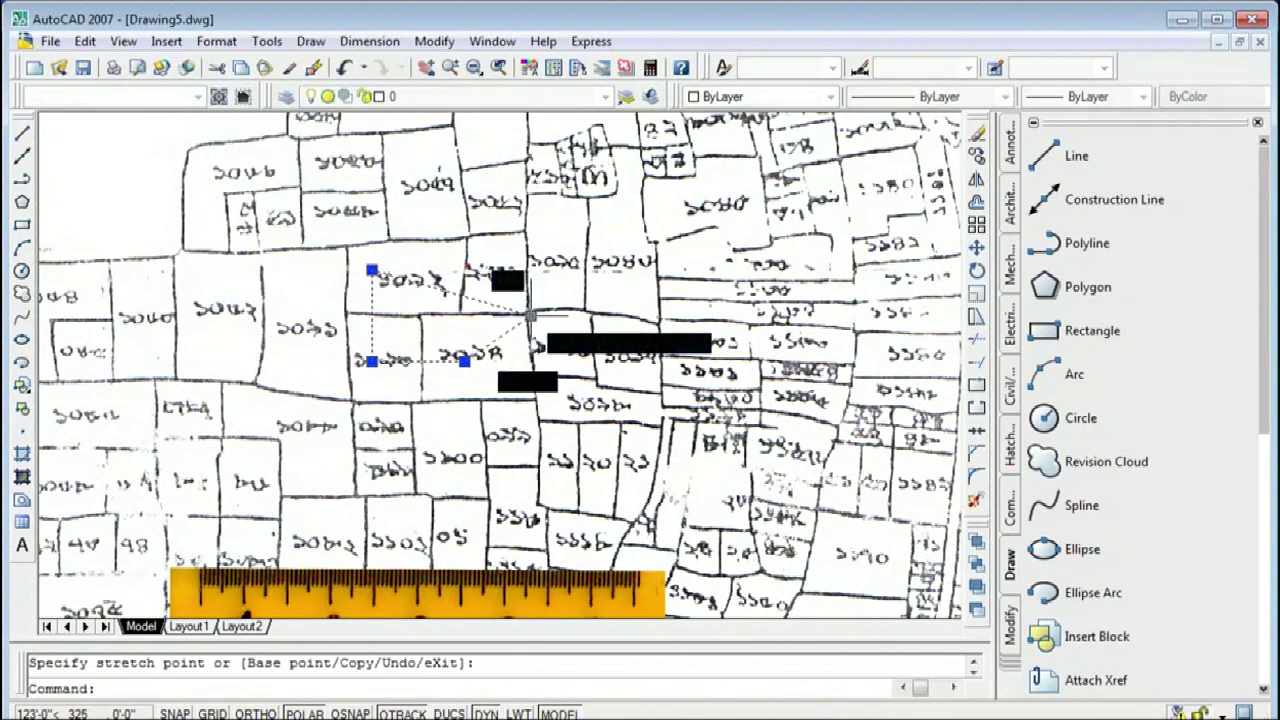
{"action": "left_click", "coordinate": [407, 302]}
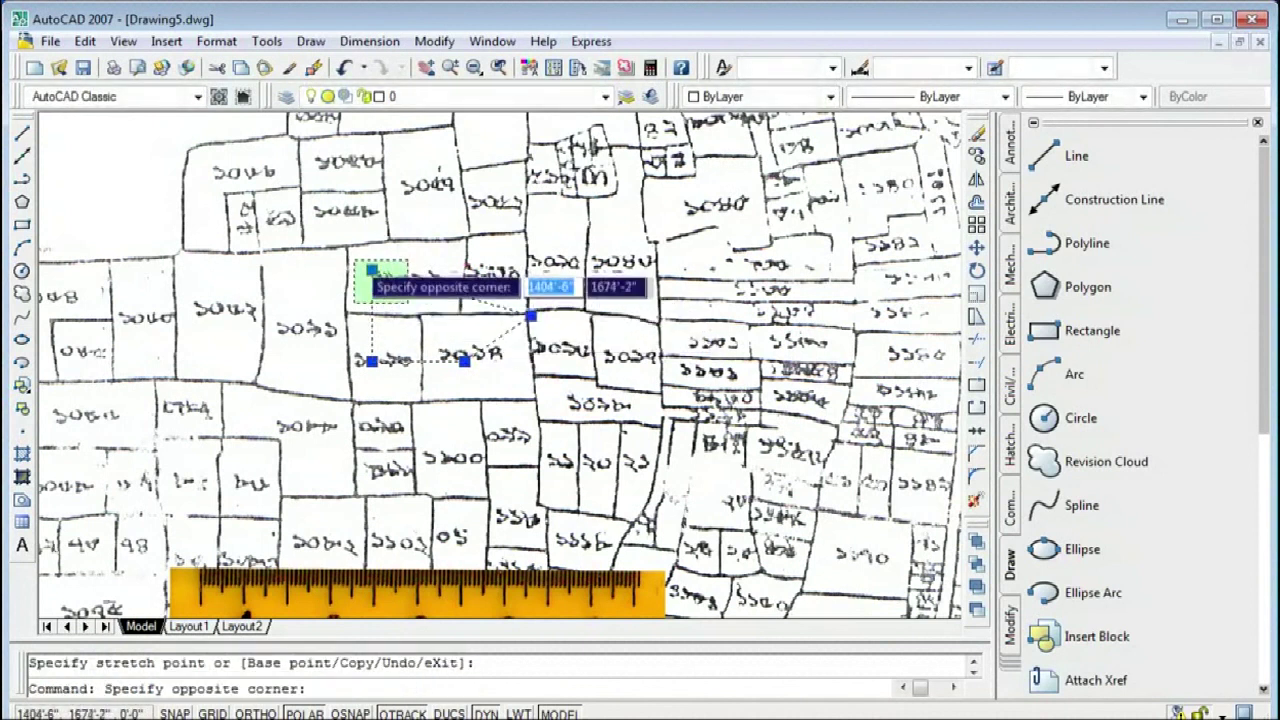
{"action": "left_click", "coordinate": [355, 260]}
{"action": "left_click", "coordinate": [371, 270]}
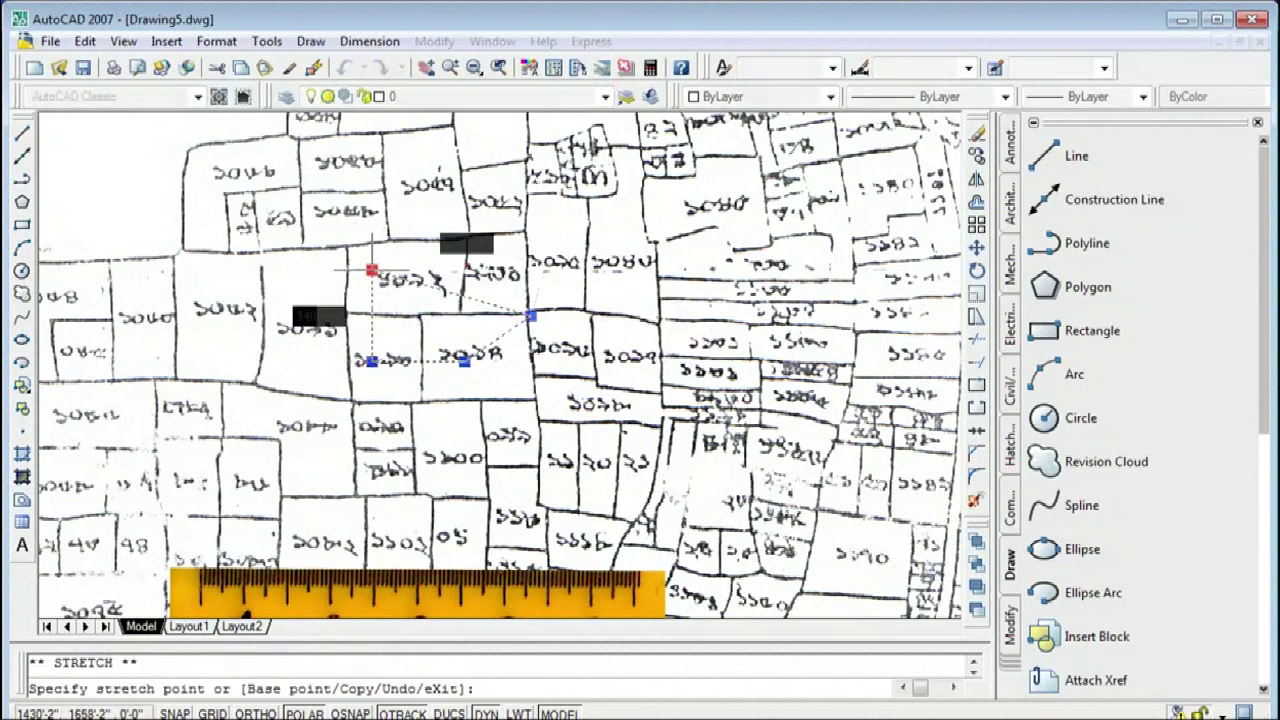
{"action": "left_click", "coordinate": [421, 317]}
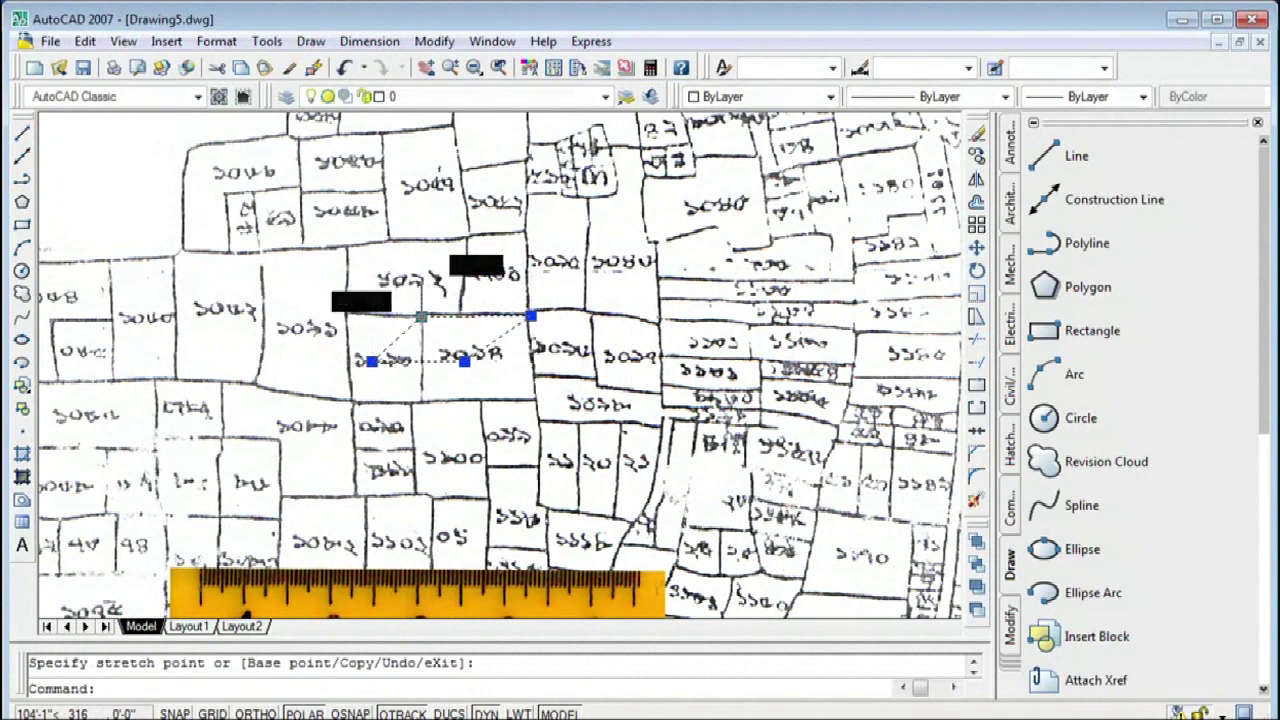
Stretch the polygon's two lower vertices onto the lower-left and lower-right corners of plot 1094
{"action": "left_click", "coordinate": [371, 361]}
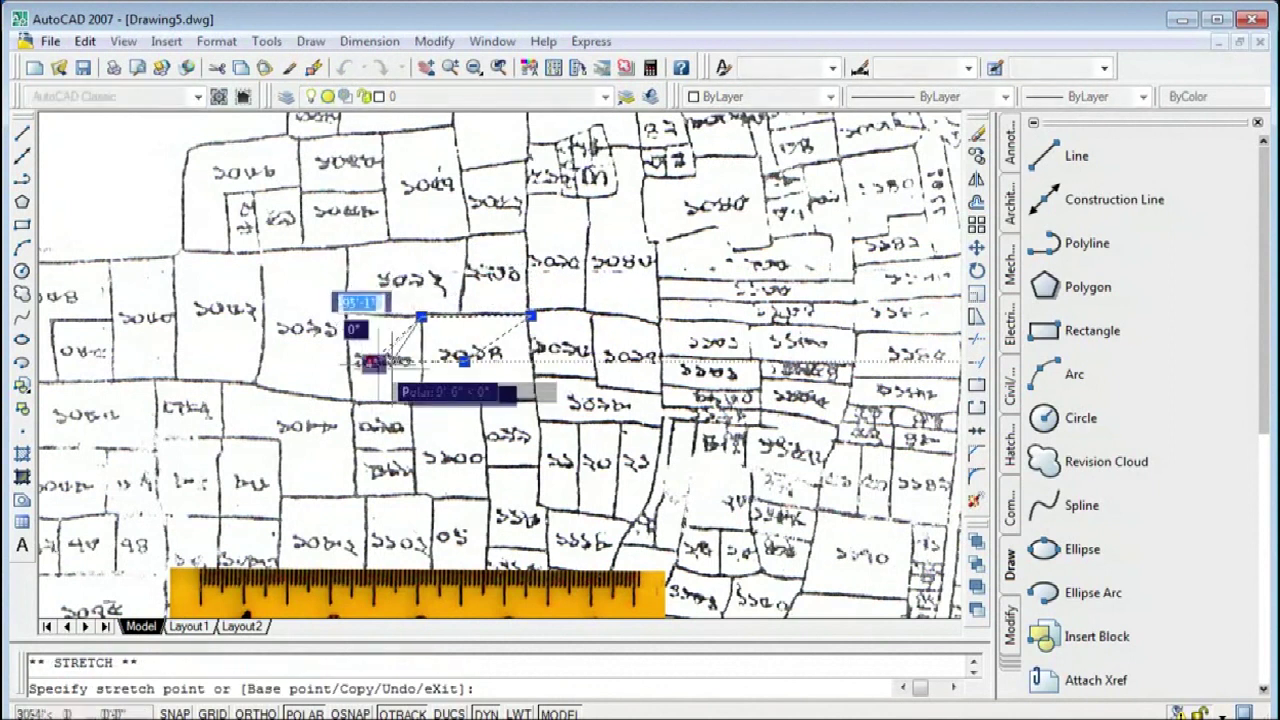
{"action": "left_click", "coordinate": [422, 403]}
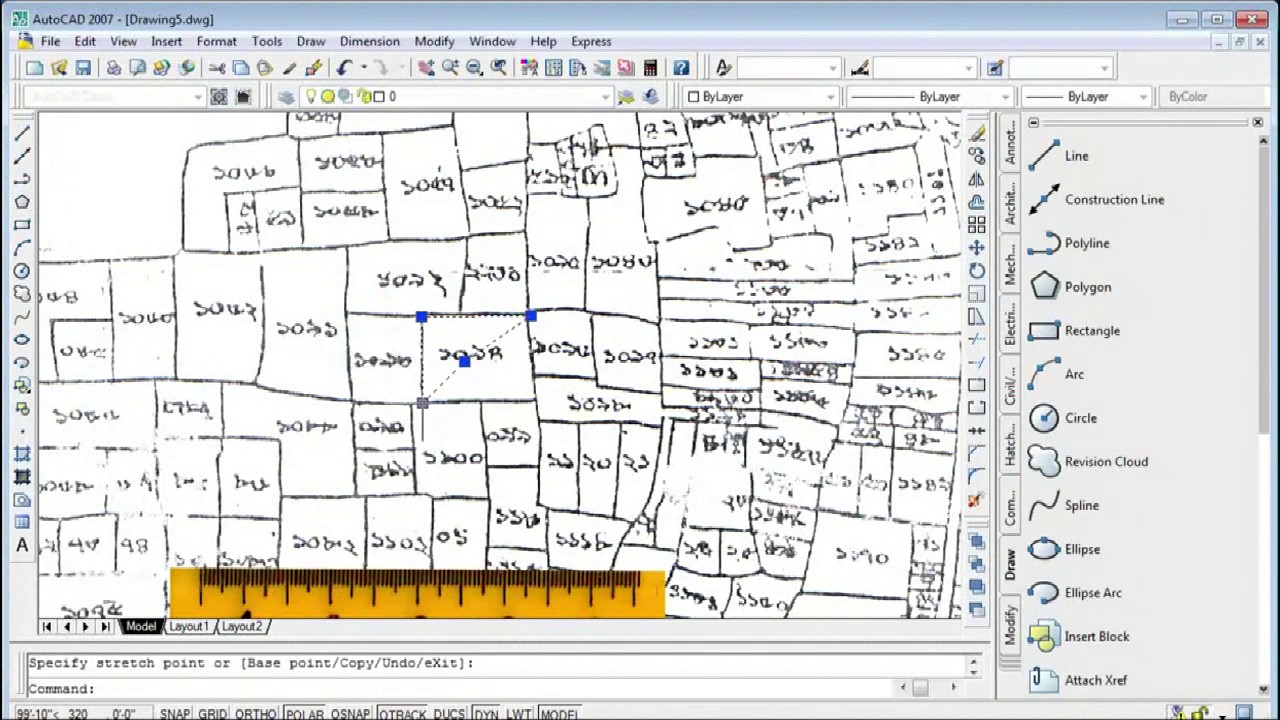
{"action": "left_click", "coordinate": [464, 360]}
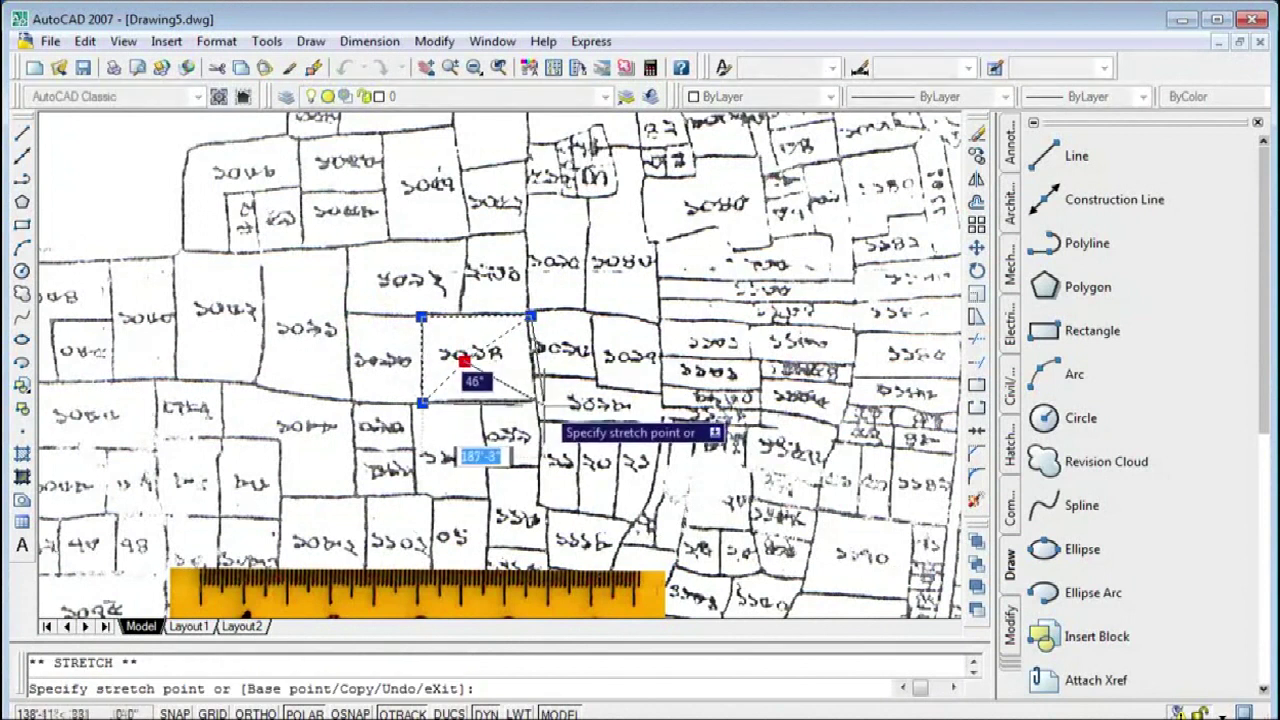
{"action": "left_click", "coordinate": [531, 401]}
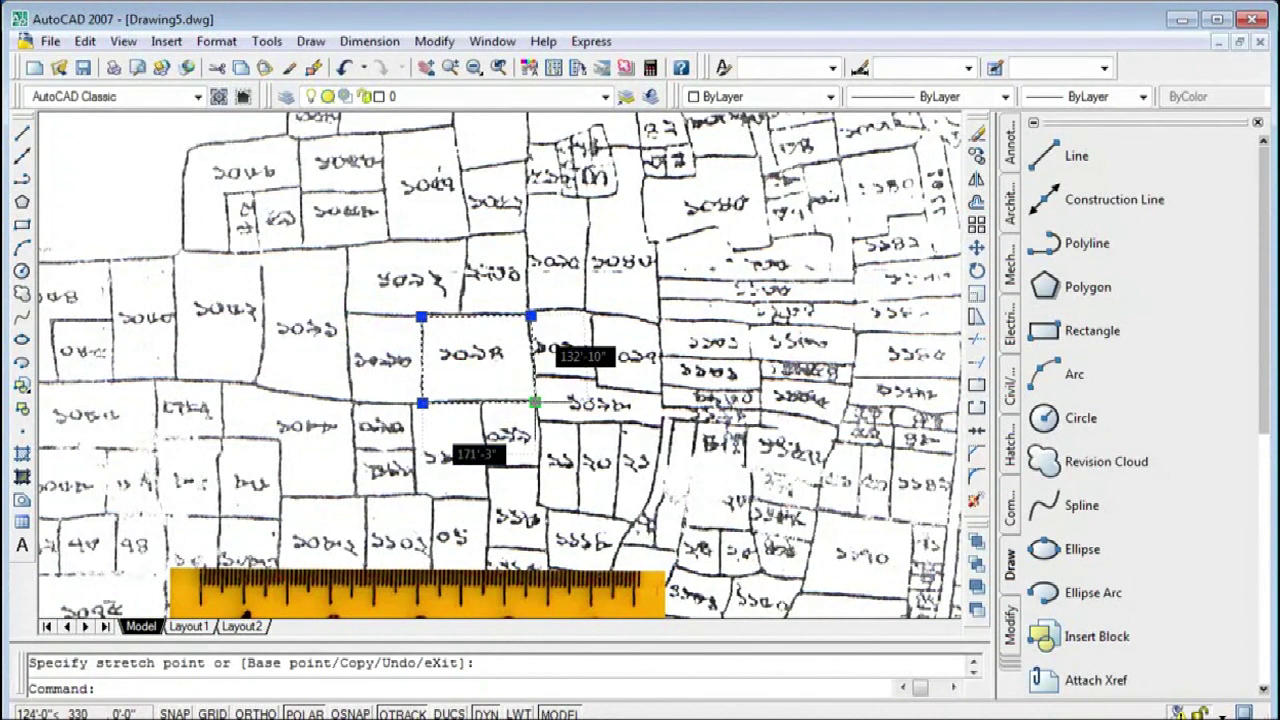
Refine the outline's upper vertices, moving the upper-right one about 6'-1" left and the upper-left one slightly up onto the boundary line
{"action": "scroll", "coordinate": [477, 332], "scroll_direction": "up", "scroll_amount": 3}
{"action": "scroll", "coordinate": [477, 332], "scroll_direction": "up", "scroll_amount": 3}
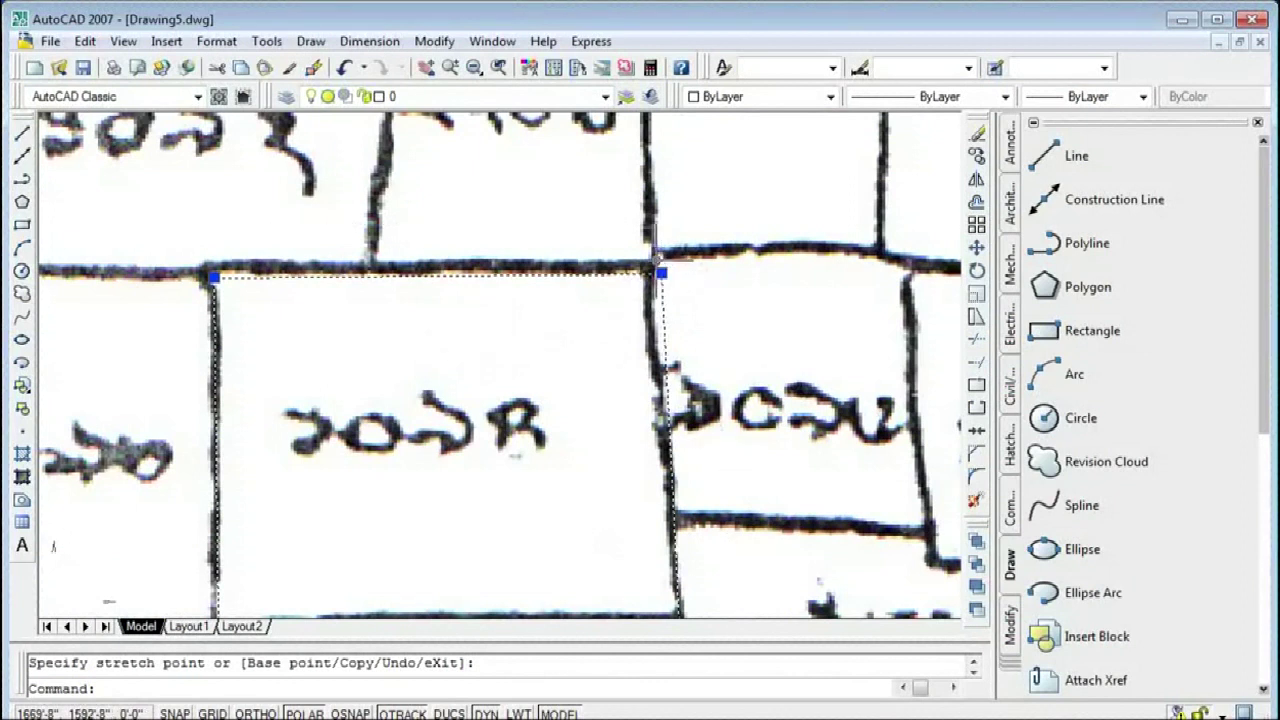
{"action": "left_click", "coordinate": [660, 271]}
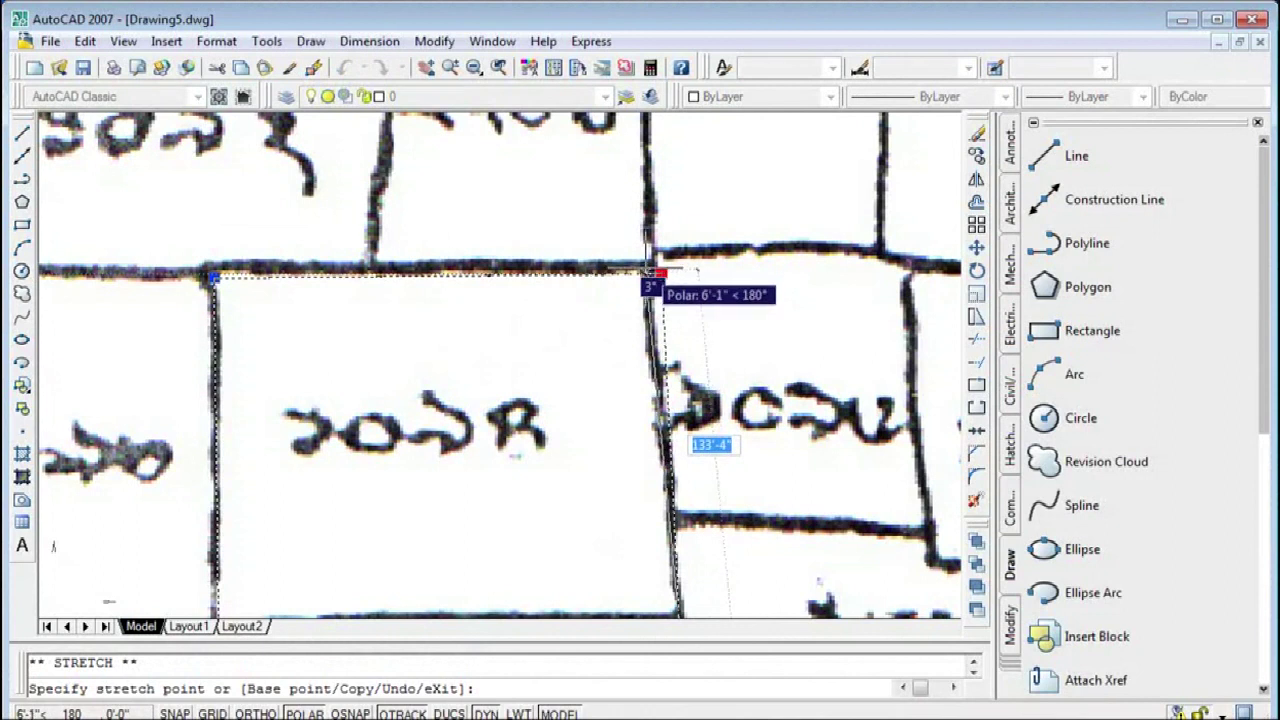
{"action": "left_click", "coordinate": [646, 272]}
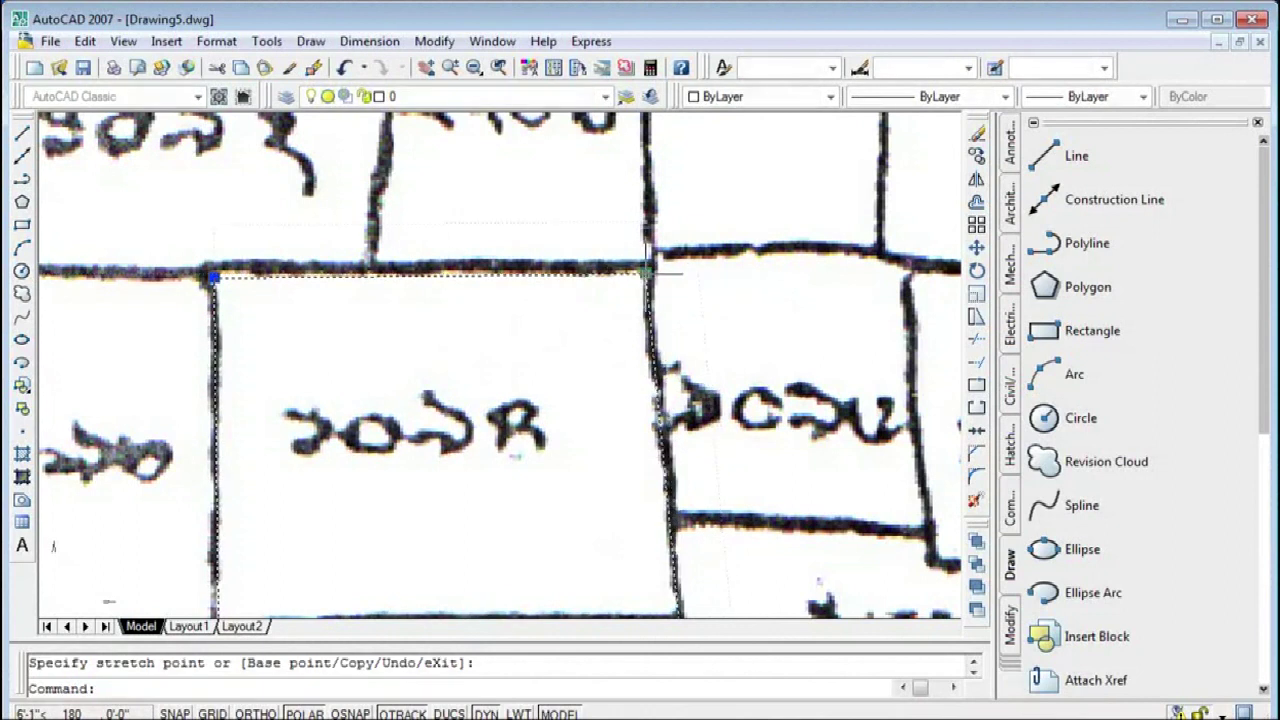
{"action": "left_click", "coordinate": [213, 276]}
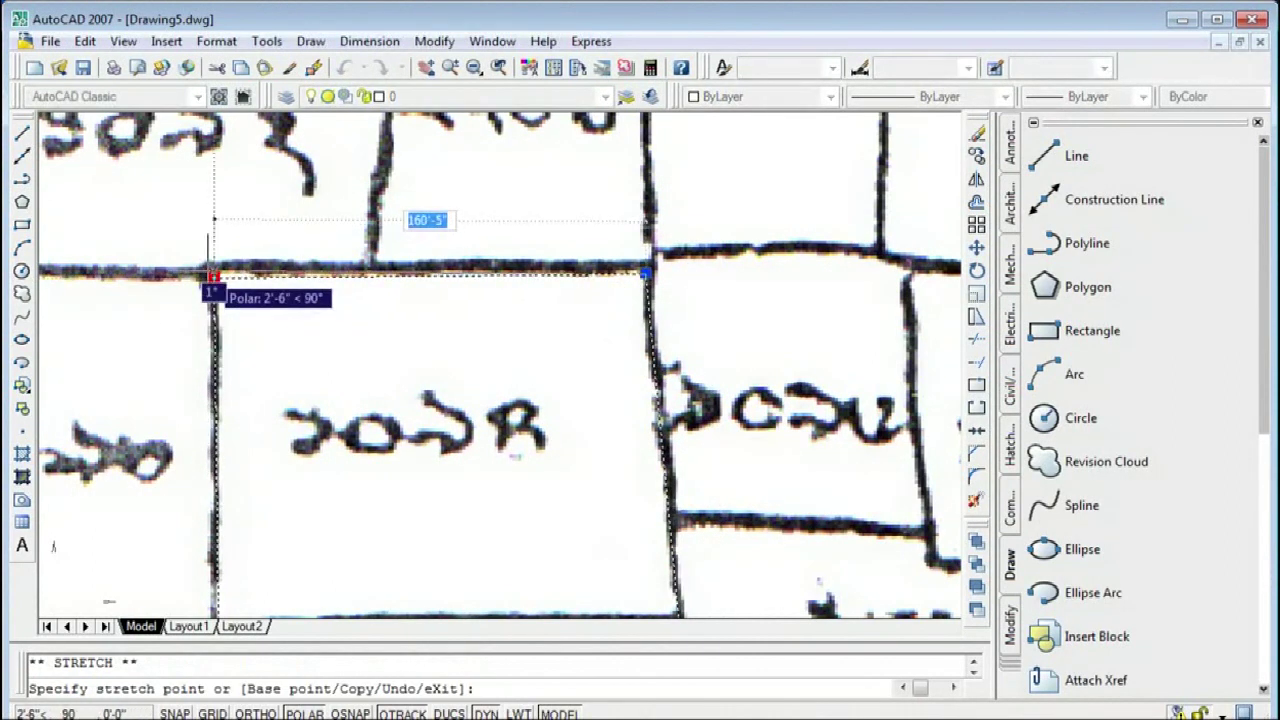
{"action": "left_click", "coordinate": [213, 276]}
{"action": "scroll", "coordinate": [550, 360], "scroll_direction": "down", "scroll_amount": 2}
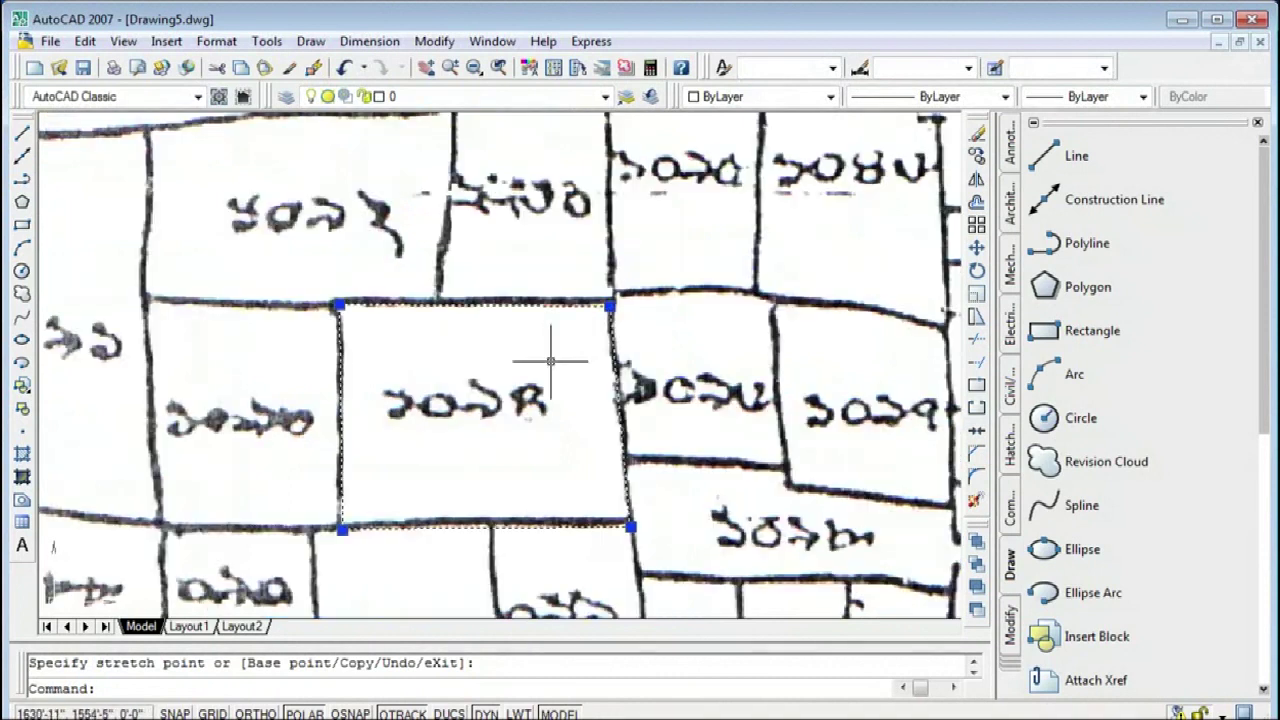
Raise the outline's lower-right vertex about 5' and its lower-left vertex about 4'-2" onto plot 1094's lower boundary line
{"action": "left_click", "coordinate": [630, 526]}
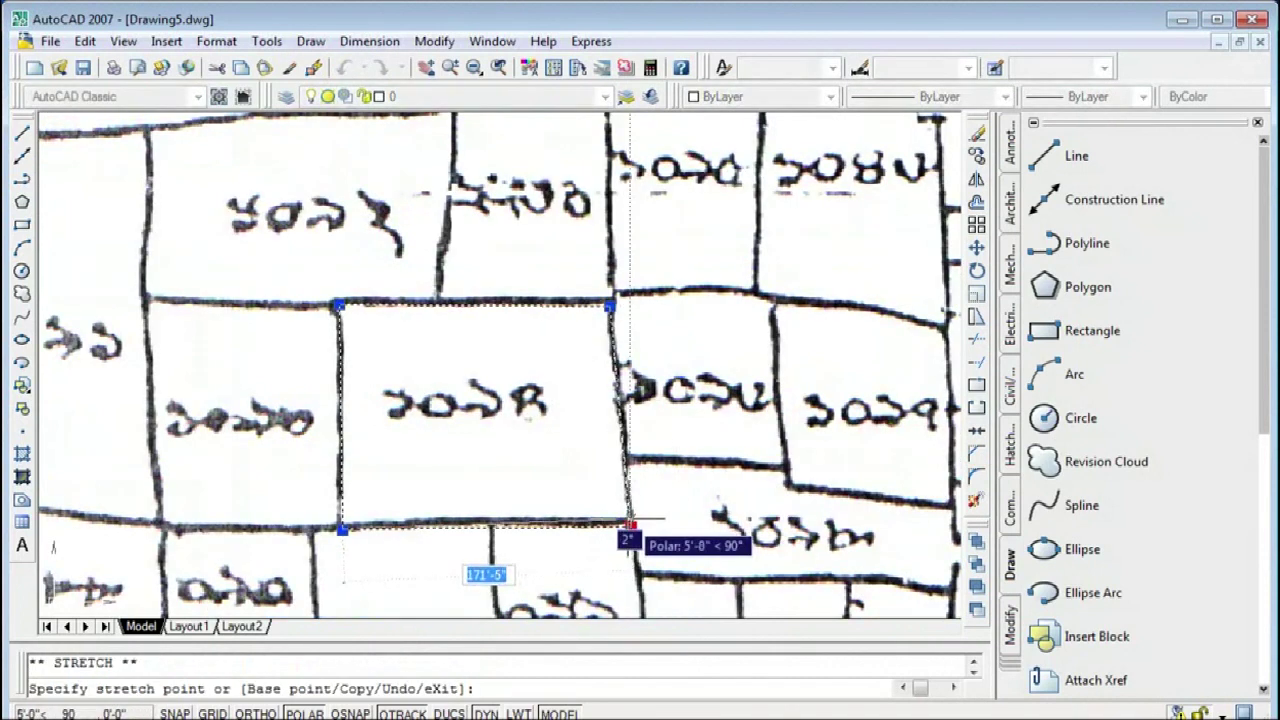
{"action": "left_click", "coordinate": [630, 520]}
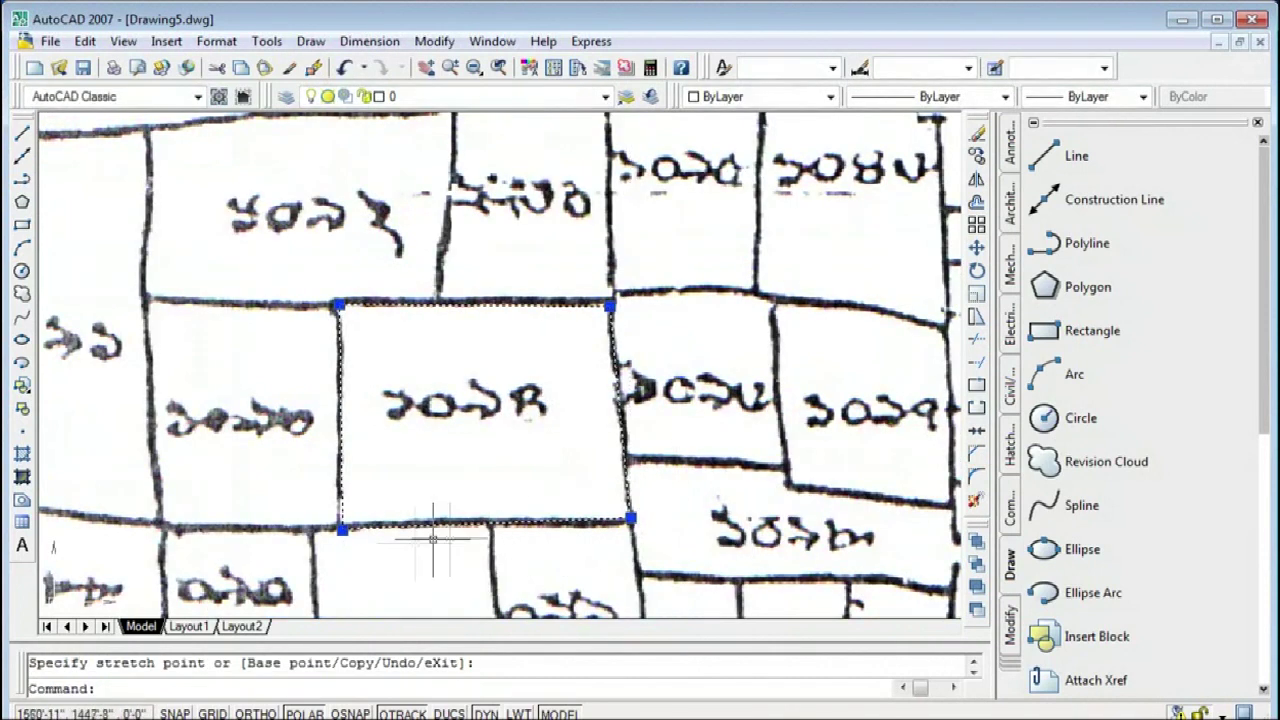
{"action": "left_click", "coordinate": [340, 527]}
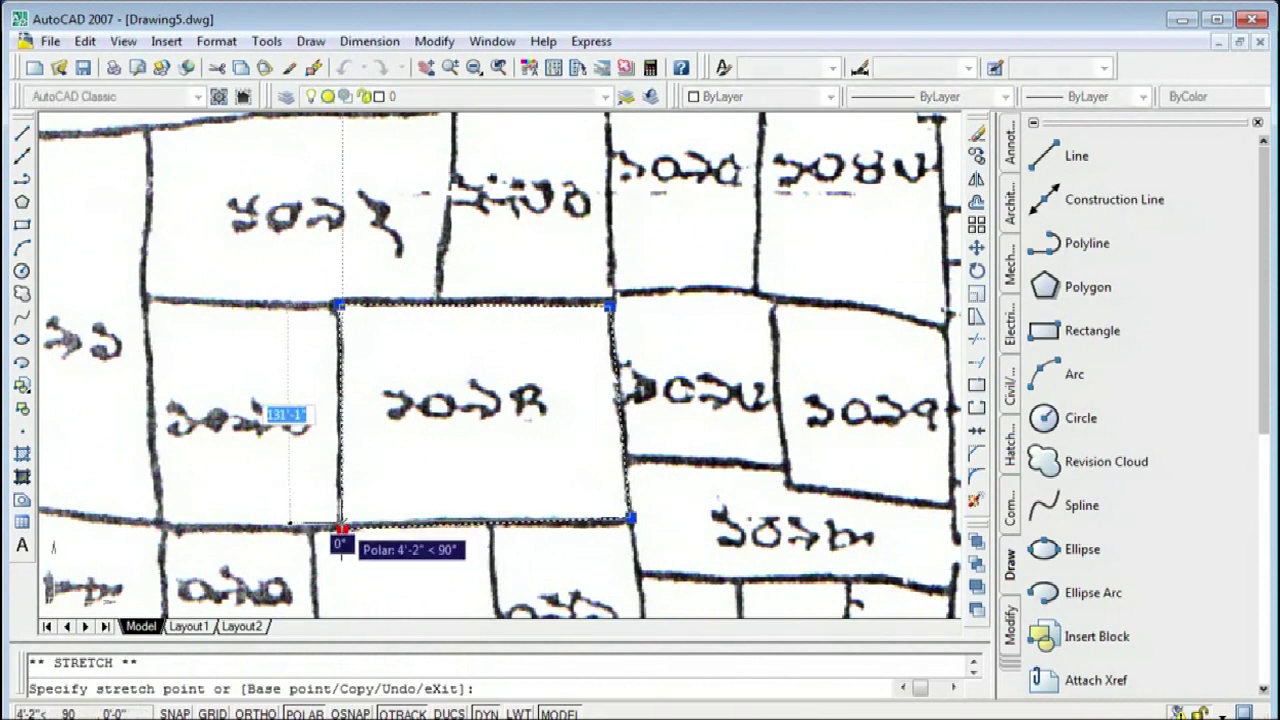
{"action": "left_click", "coordinate": [341, 528]}
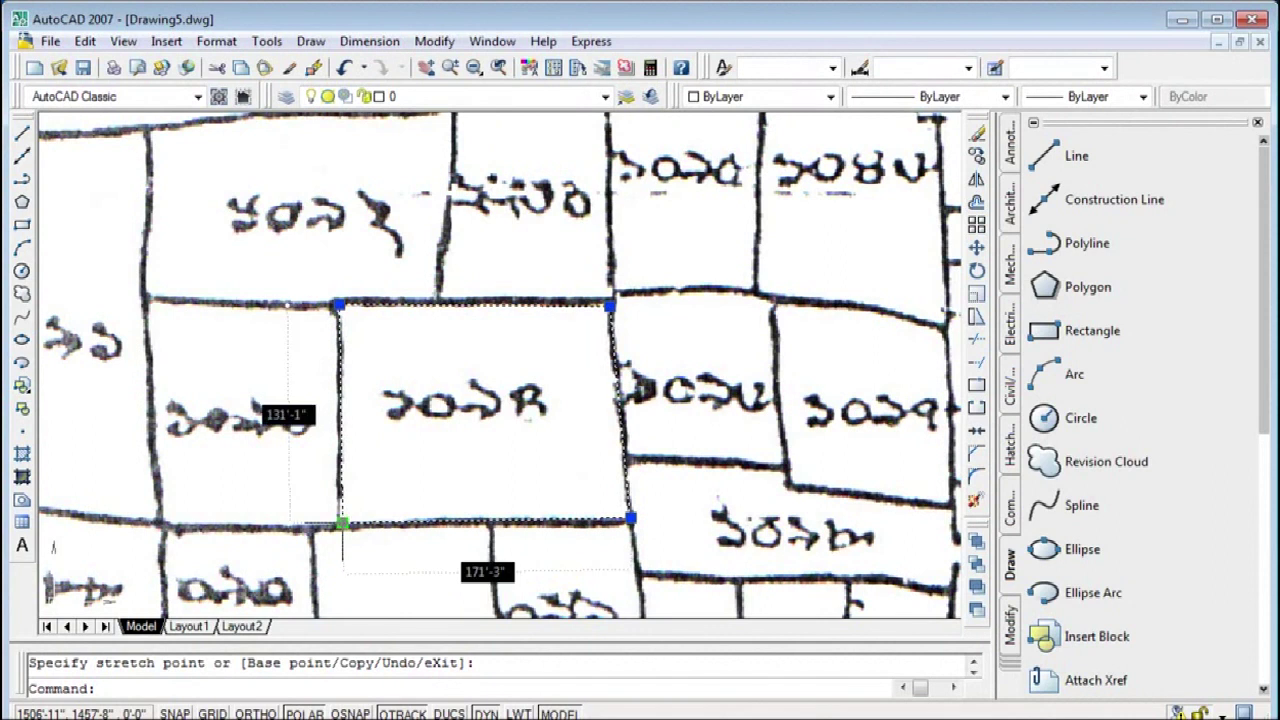
{"action": "left_click", "coordinate": [341, 523]}
{"action": "left_click", "coordinate": [338, 522]}
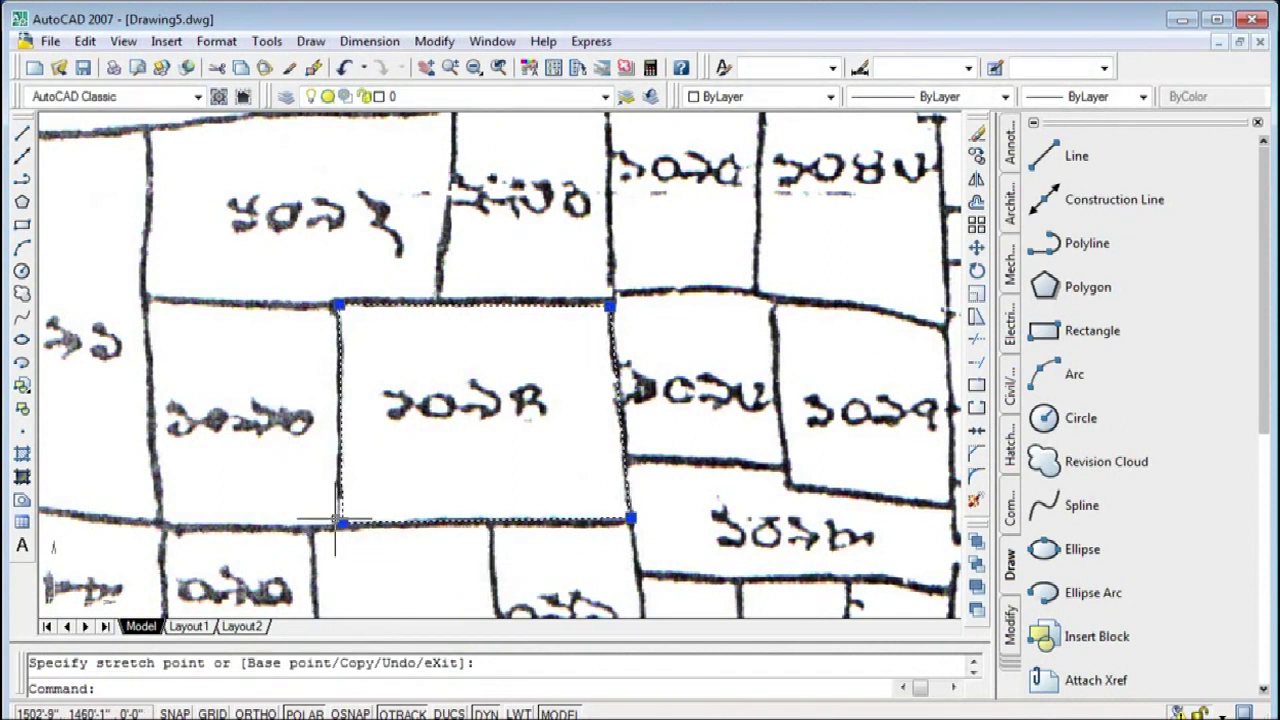
Shift the outline's lower-left vertex slightly left so the left side follows plot 1094's vertical boundary line
{"action": "scroll", "coordinate": [338, 522], "scroll_direction": "up", "scroll_amount": 5}
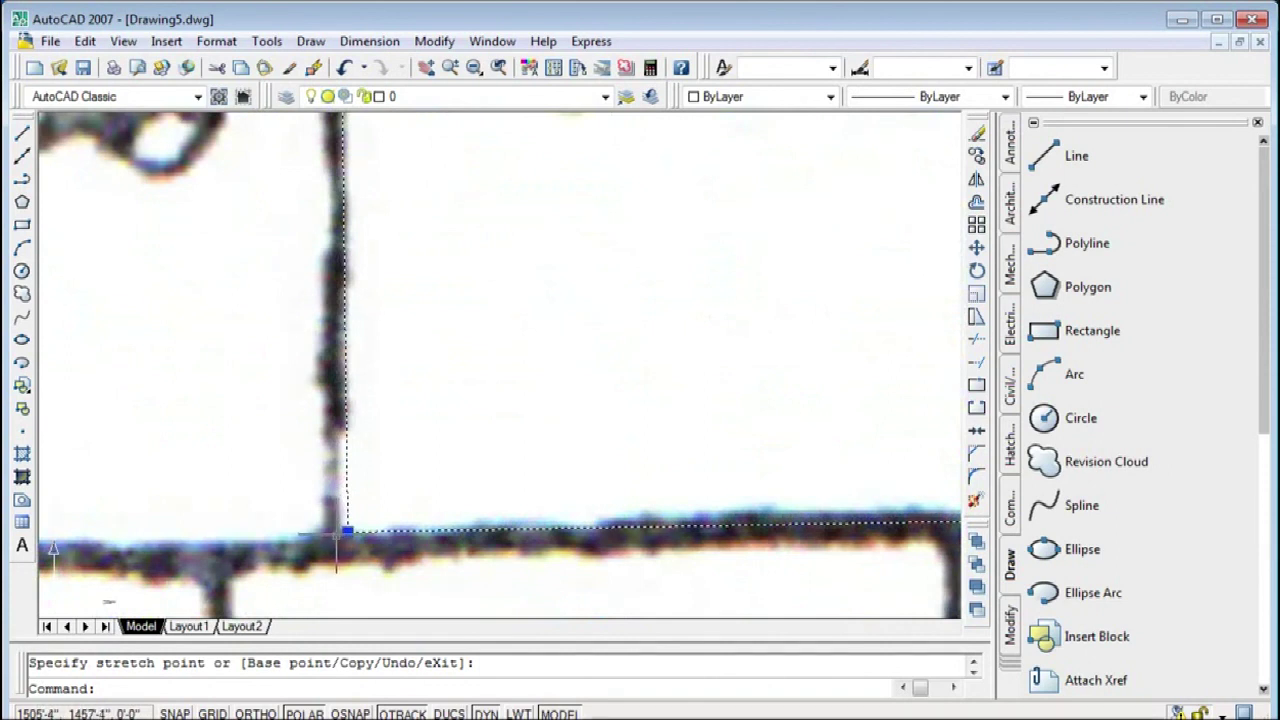
{"action": "left_click", "coordinate": [337, 537]}
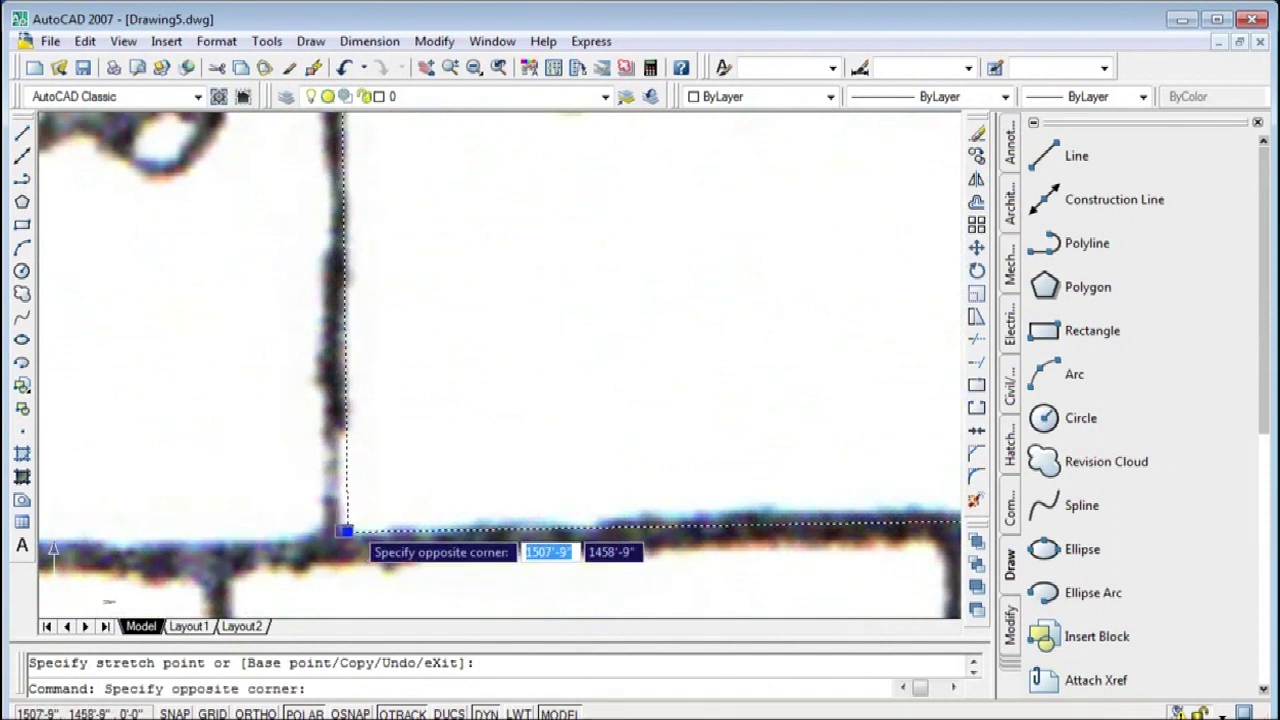
{"action": "left_click", "coordinate": [347, 531]}
{"action": "left_click", "coordinate": [347, 531]}
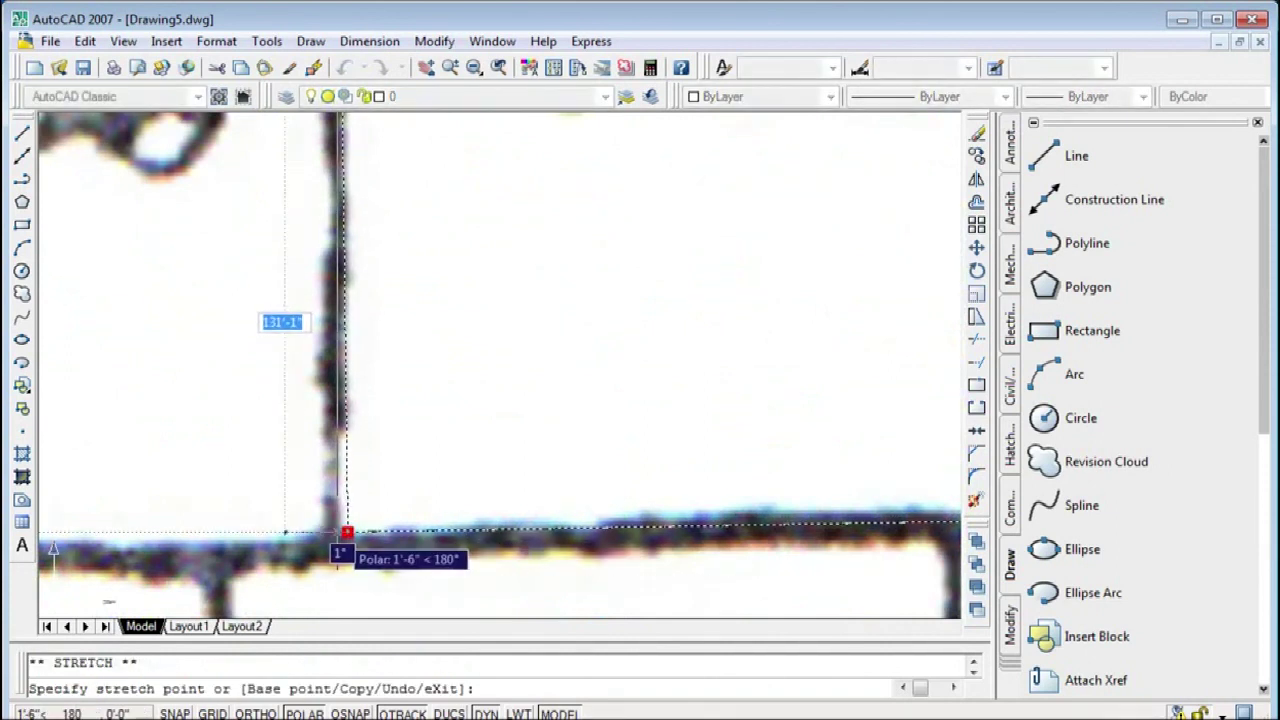
{"action": "key", "text": "Return"}
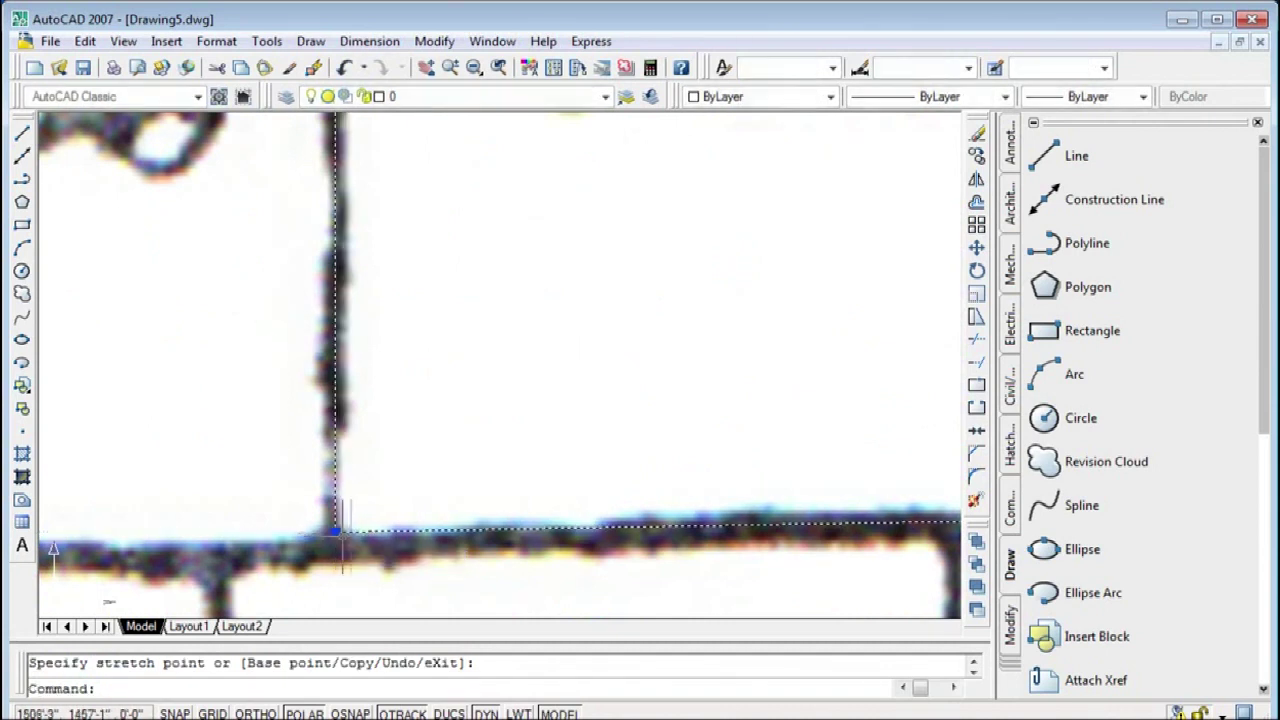
{"action": "scroll", "coordinate": [408, 441], "scroll_direction": "down", "scroll_amount": 3}
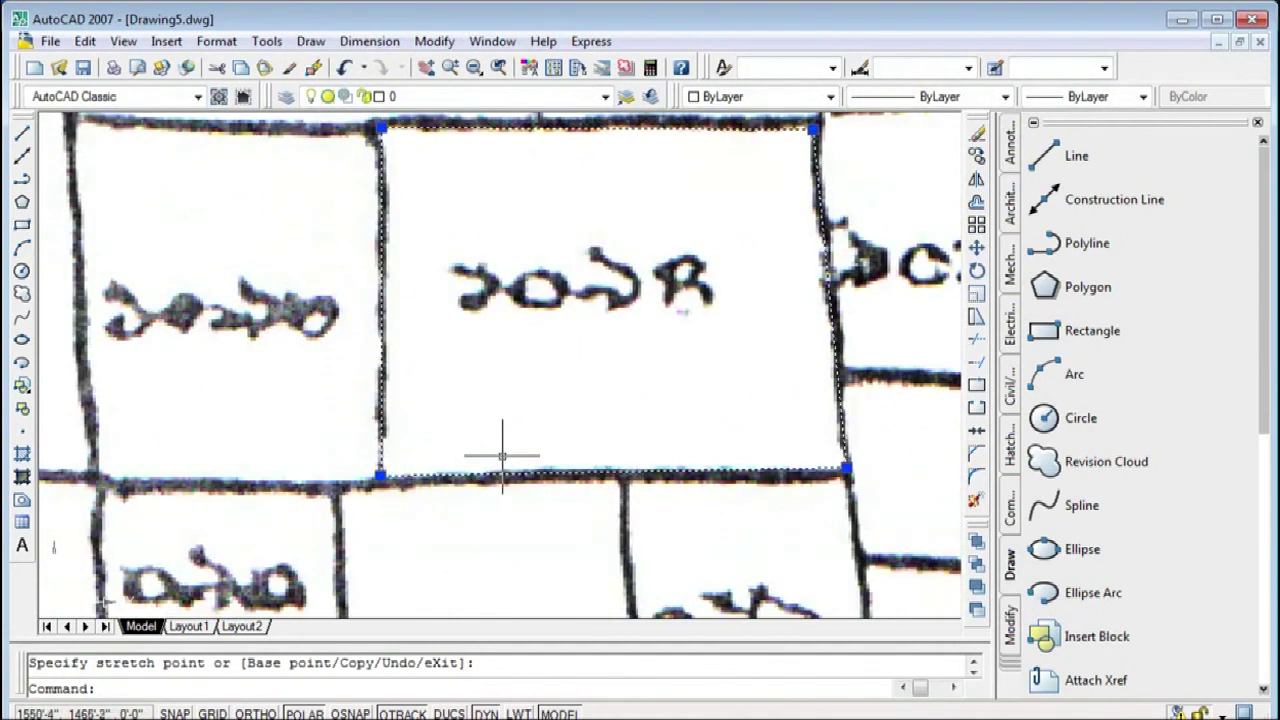
Move the outline's upper-right vertex slightly up and its upper-left vertex slightly left onto the plot's boundary intersections
{"action": "left_click", "coordinate": [813, 128]}
{"action": "key", "text": "Escape"}
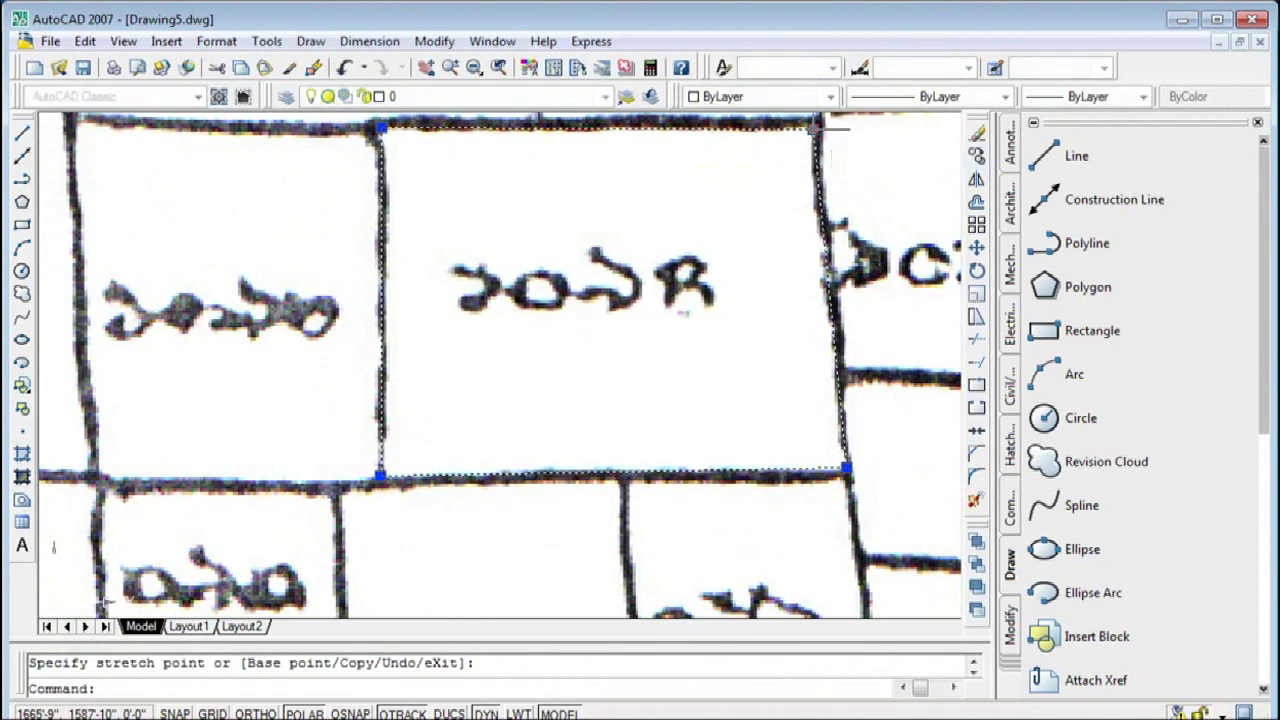
{"action": "scroll", "coordinate": [815, 128], "scroll_direction": "up", "scroll_amount": 1}
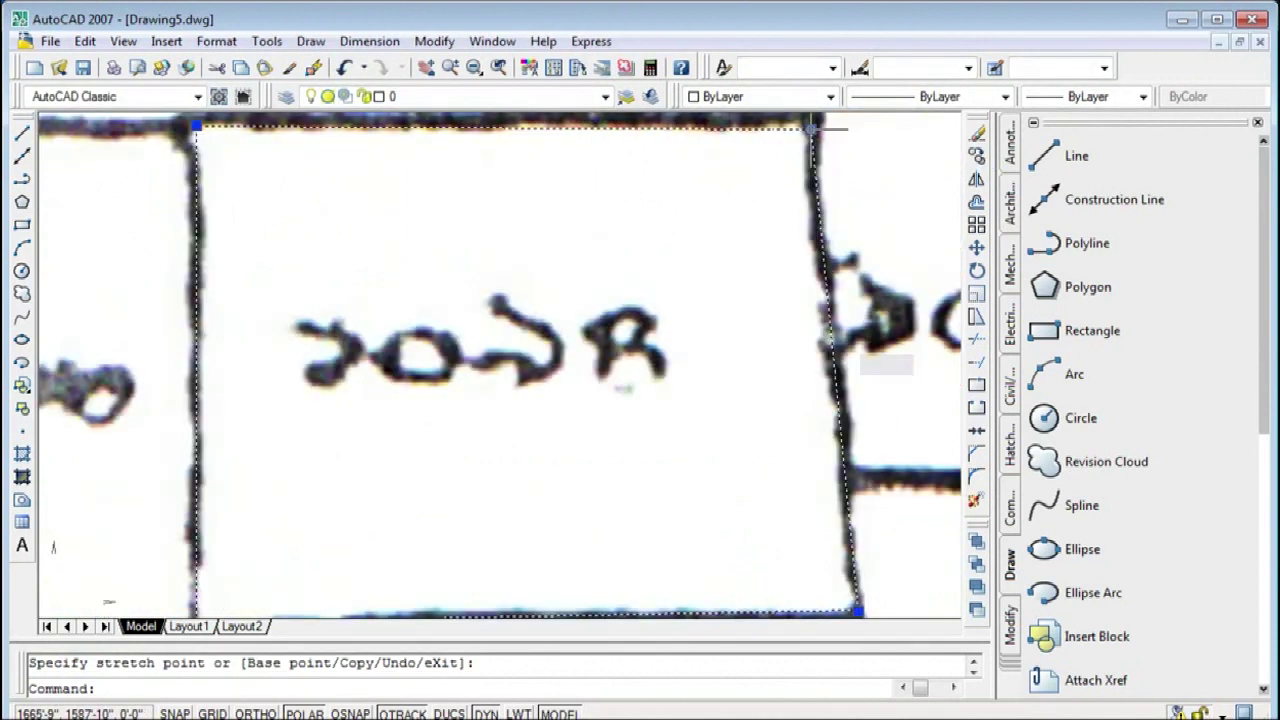
{"action": "left_click", "coordinate": [810, 117]}
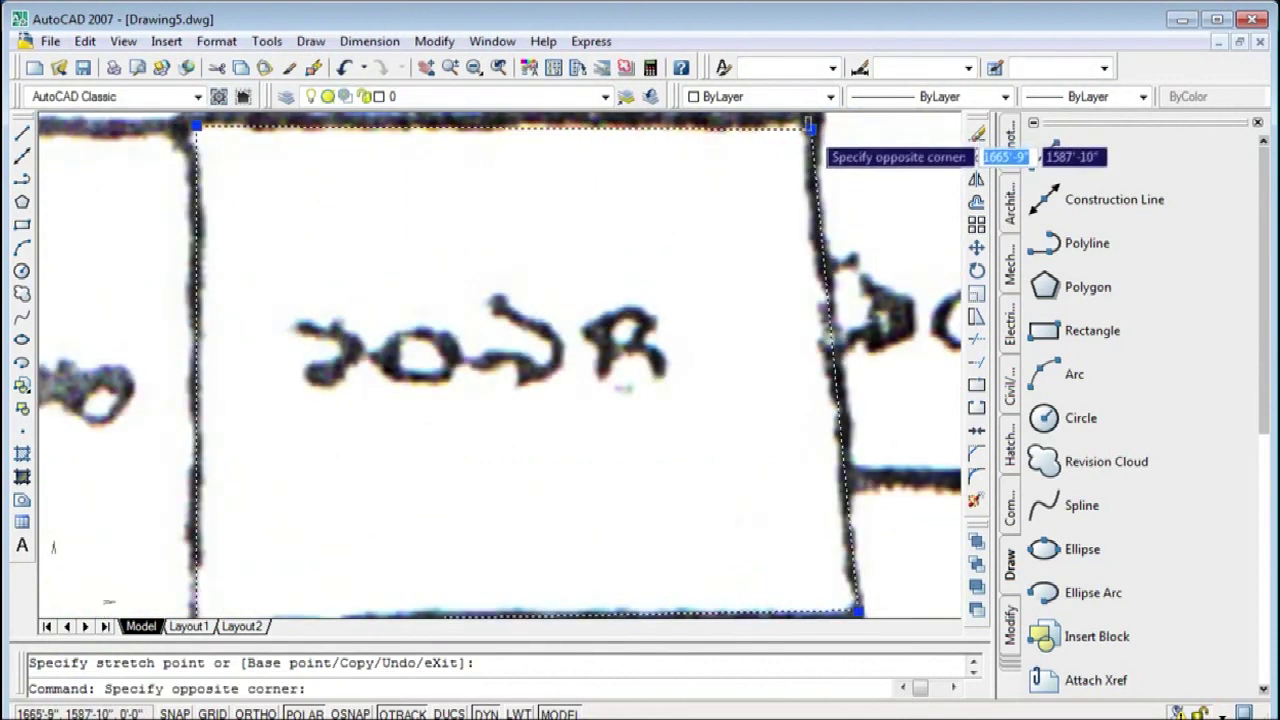
{"action": "left_click", "coordinate": [812, 128]}
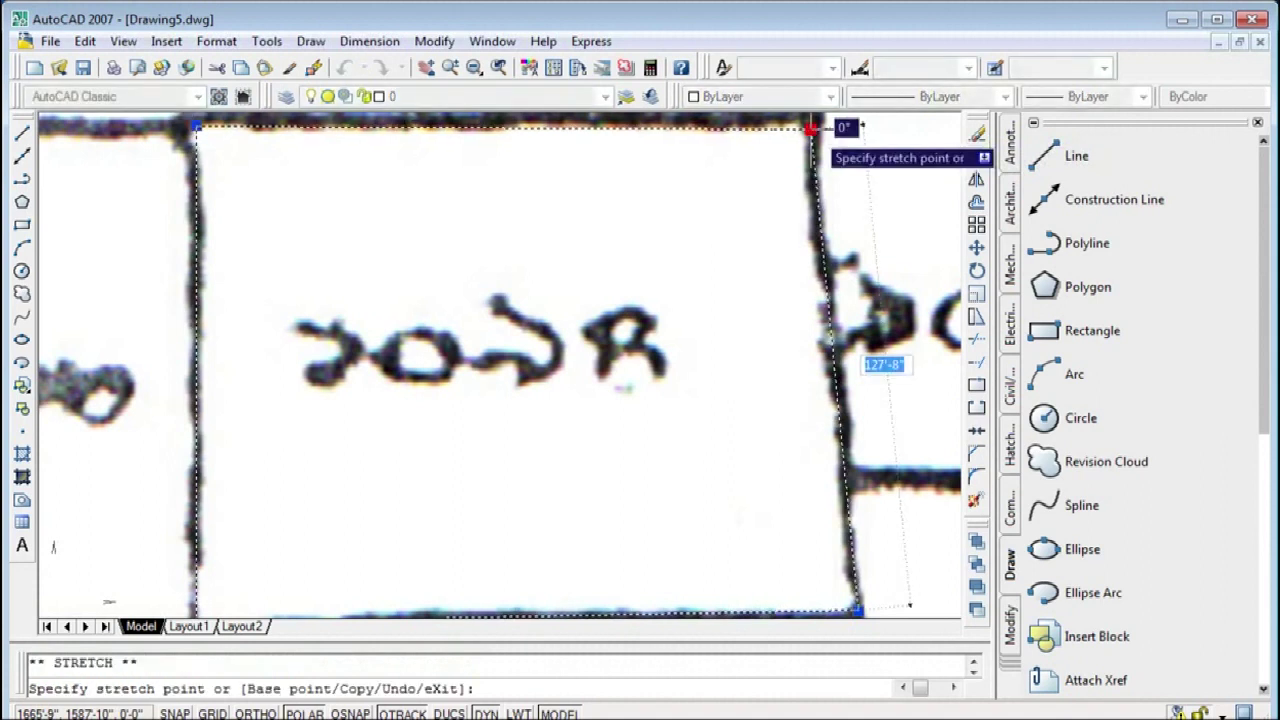
{"action": "left_click", "coordinate": [812, 123]}
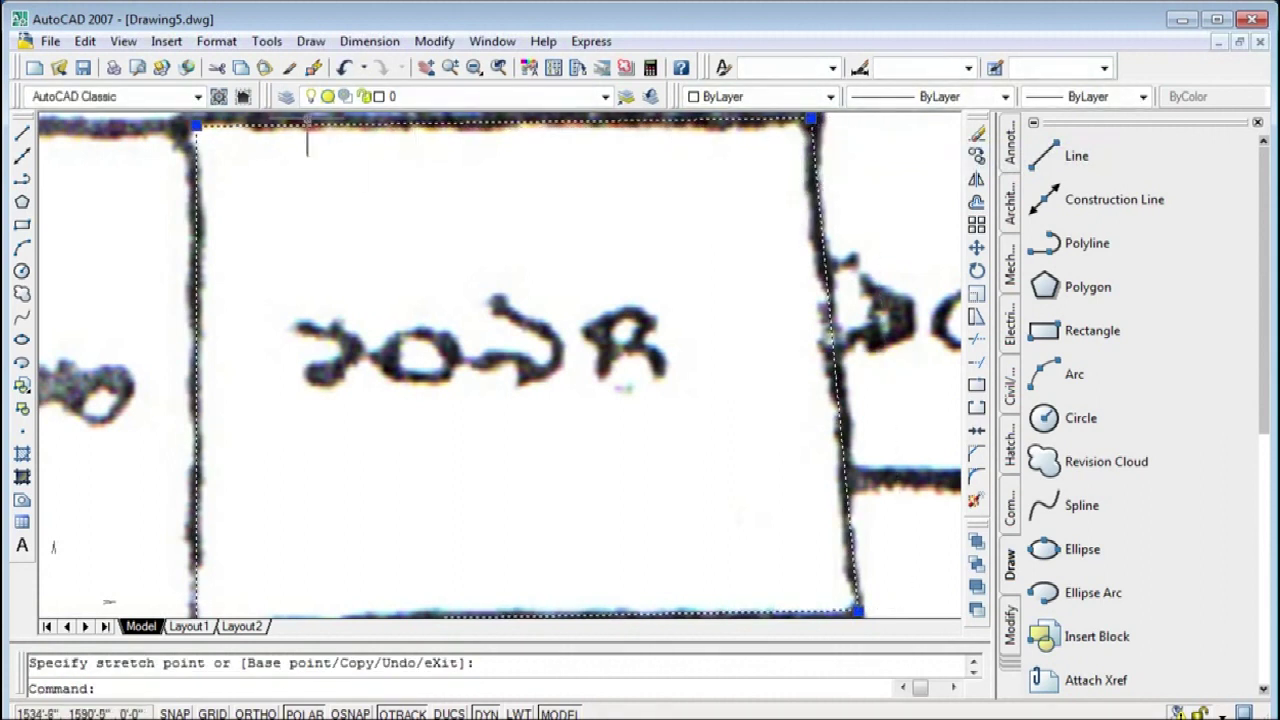
{"action": "left_click", "coordinate": [197, 124]}
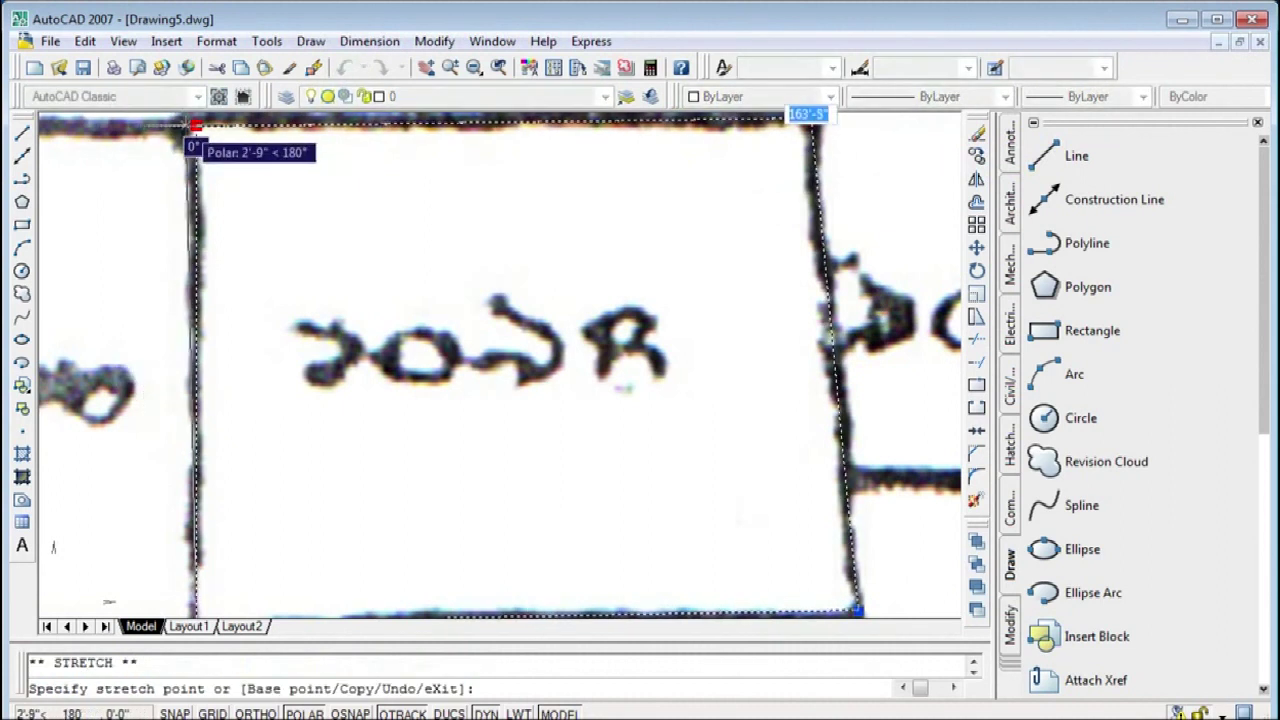
{"action": "left_click", "coordinate": [188, 125]}
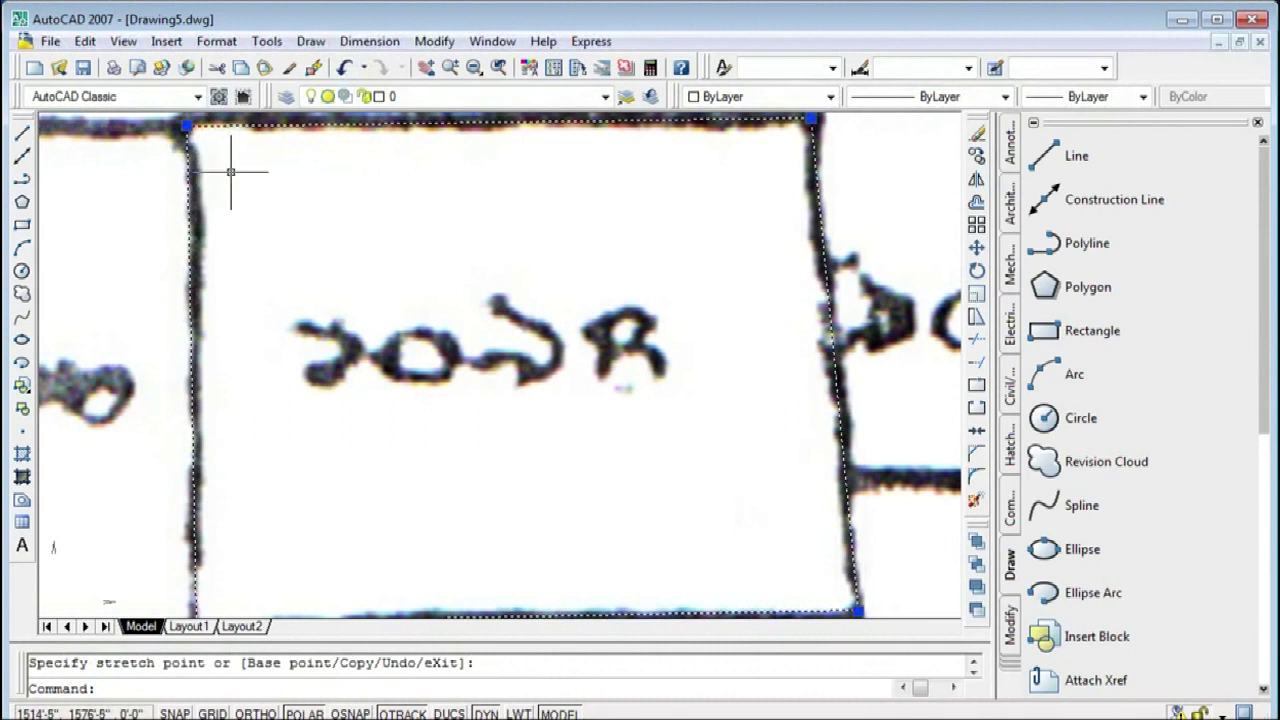
Readjust the outline's upper-right vertex horizontally so it sits on the plot's upper-right boundary intersection
{"action": "left_click", "coordinate": [812, 118]}
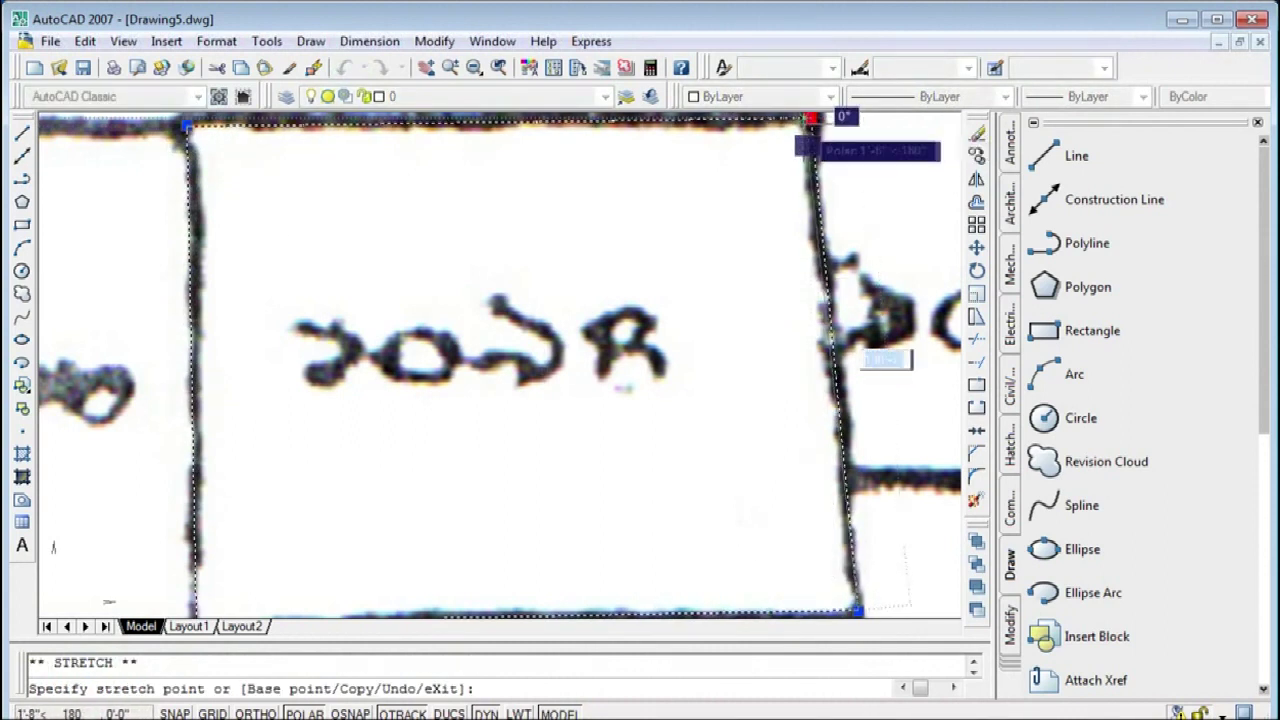
{"action": "left_click", "coordinate": [805, 118]}
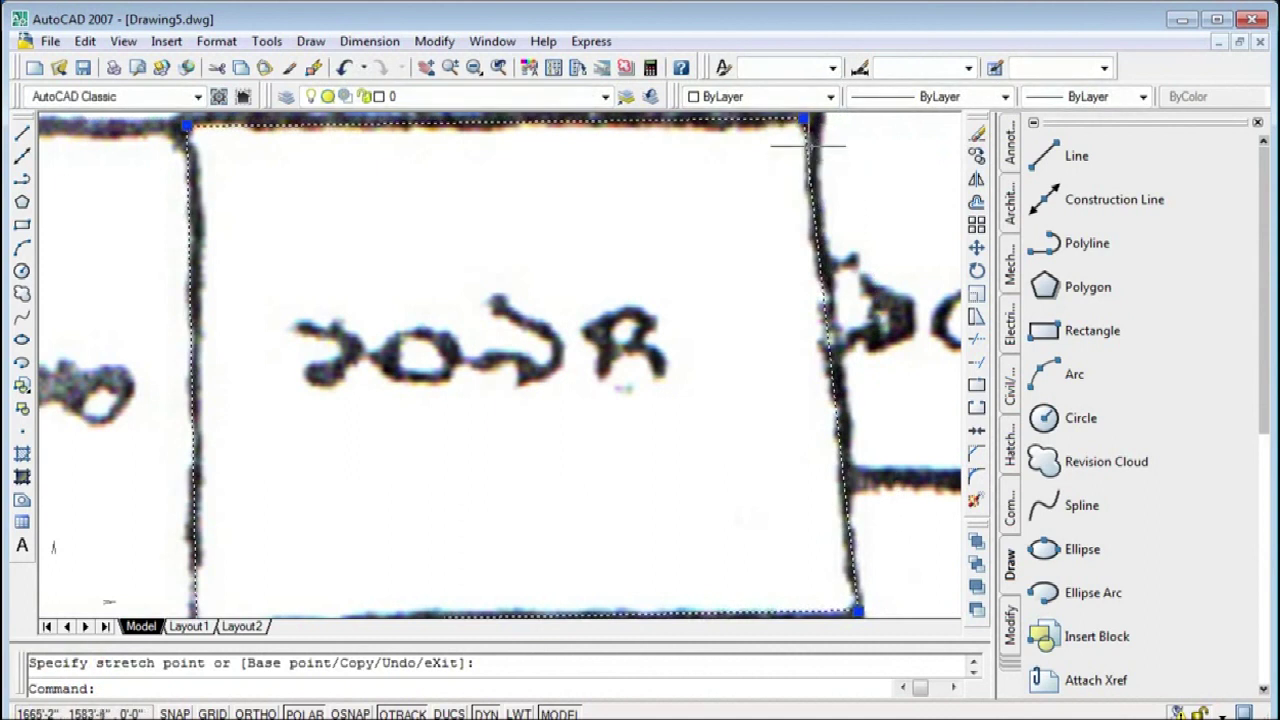
{"action": "left_click", "coordinate": [805, 118]}
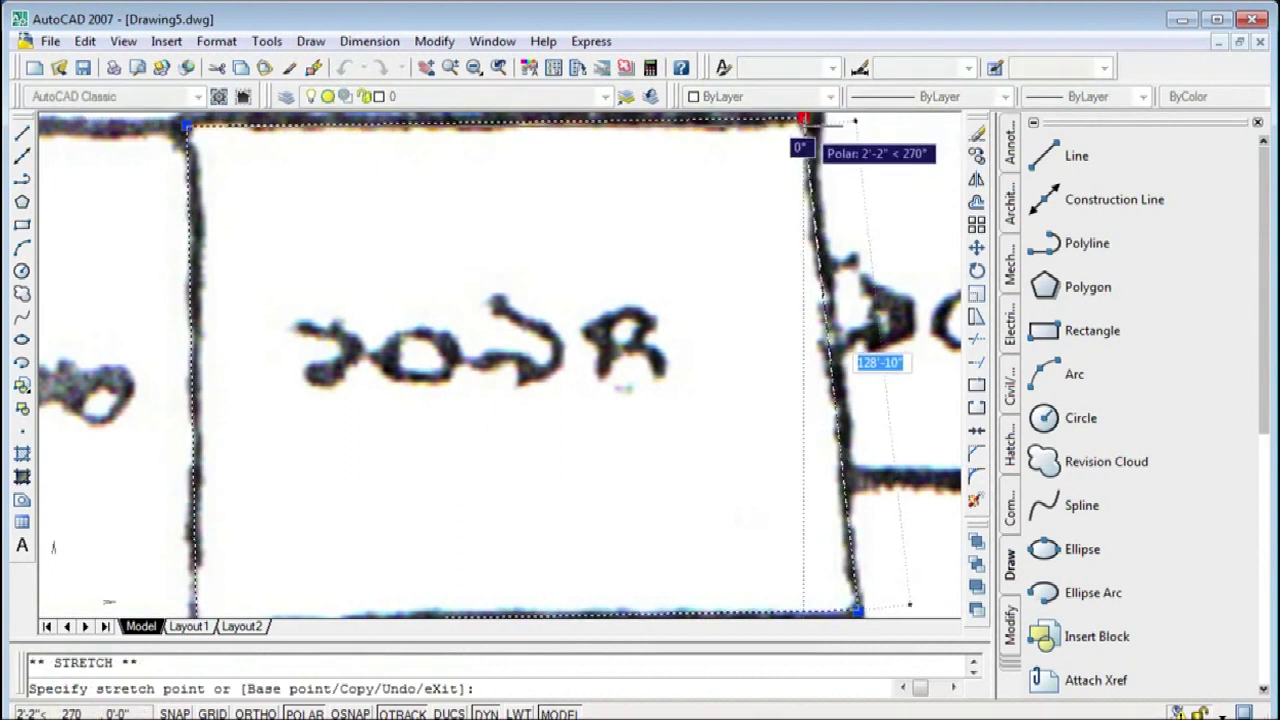
{"action": "left_click", "coordinate": [812, 120]}
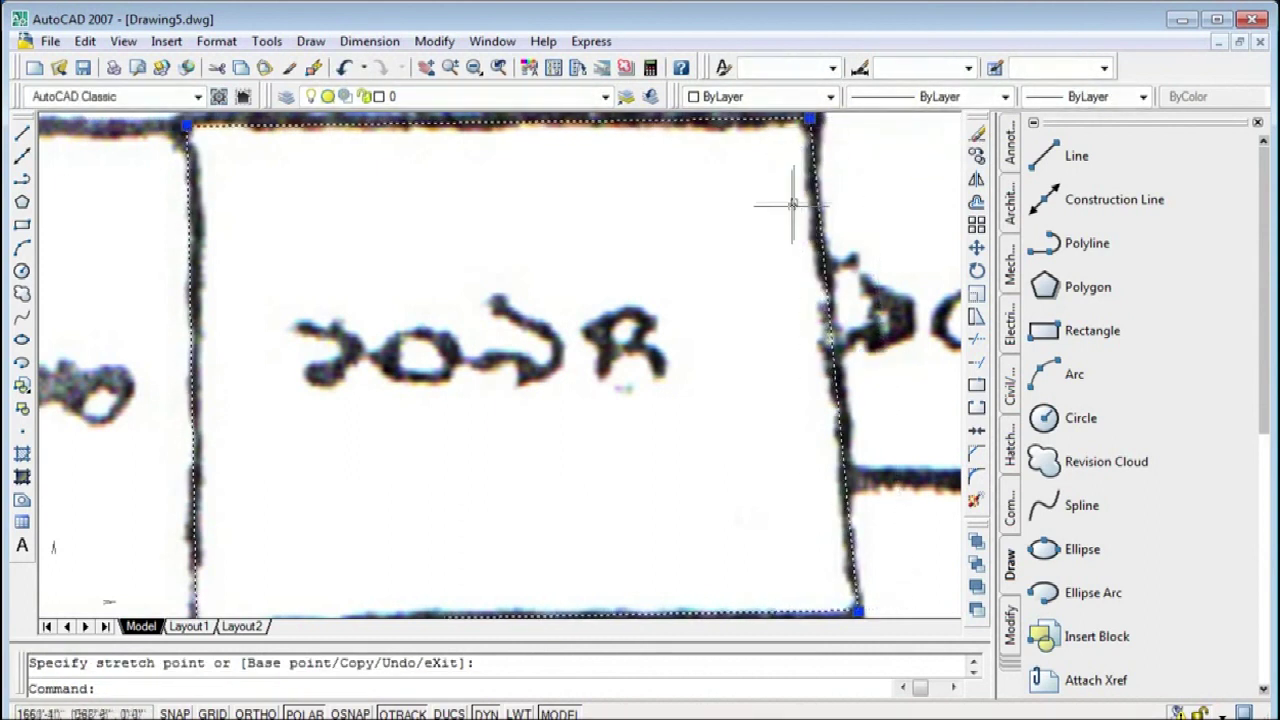
Move the outline's upper-left vertex slightly right so the left side follows plot 1094's vertical boundary line
{"action": "scroll", "coordinate": [777, 230], "scroll_direction": "down", "scroll_amount": 2}
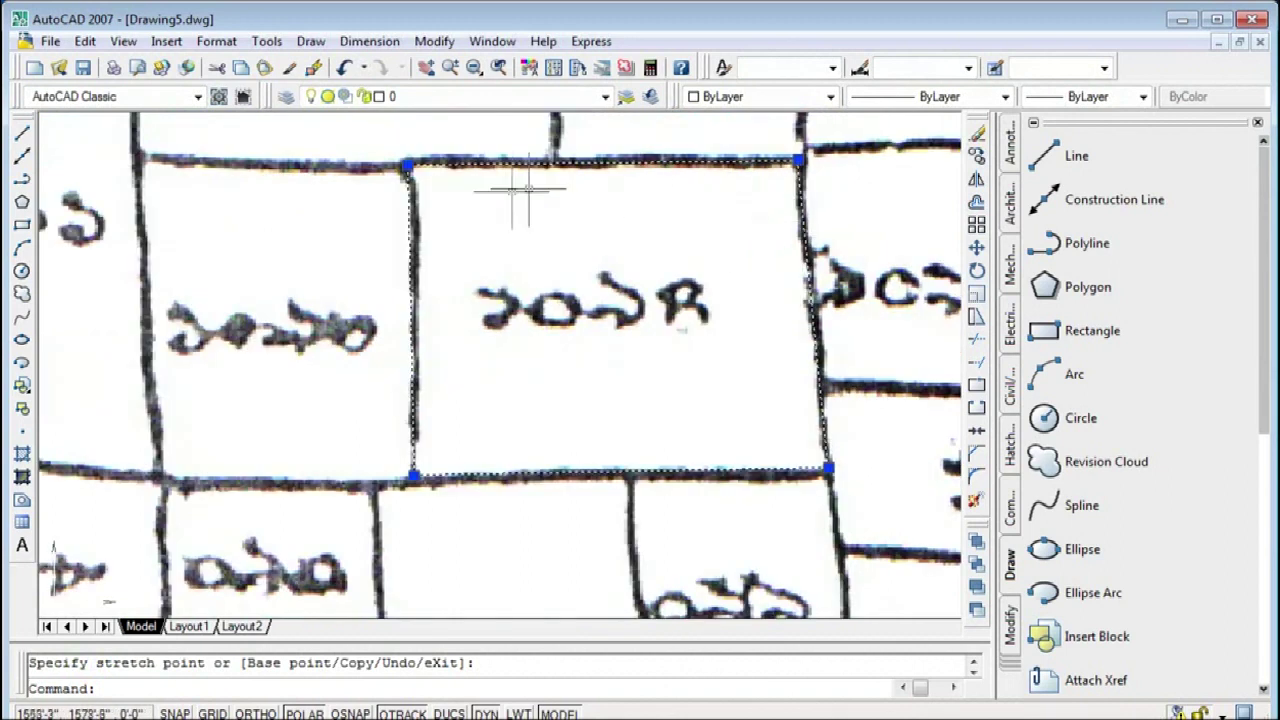
{"action": "left_click", "coordinate": [407, 168]}
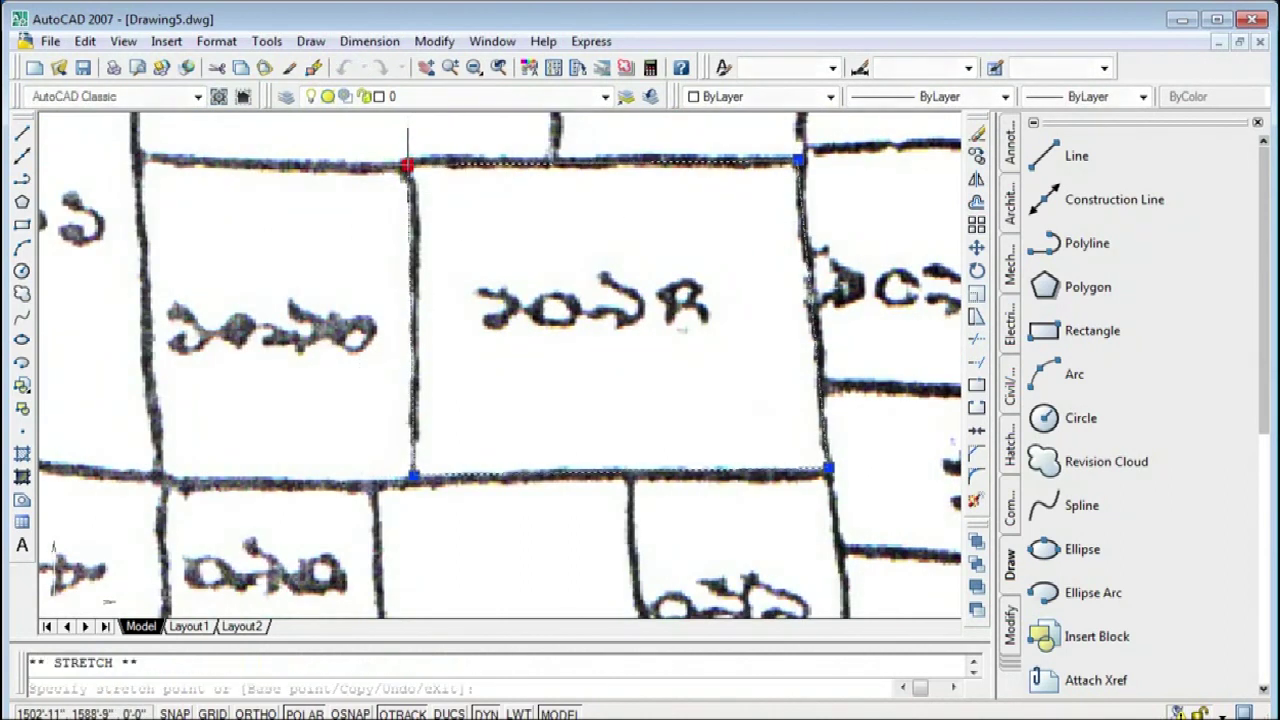
{"action": "left_click", "coordinate": [413, 166]}
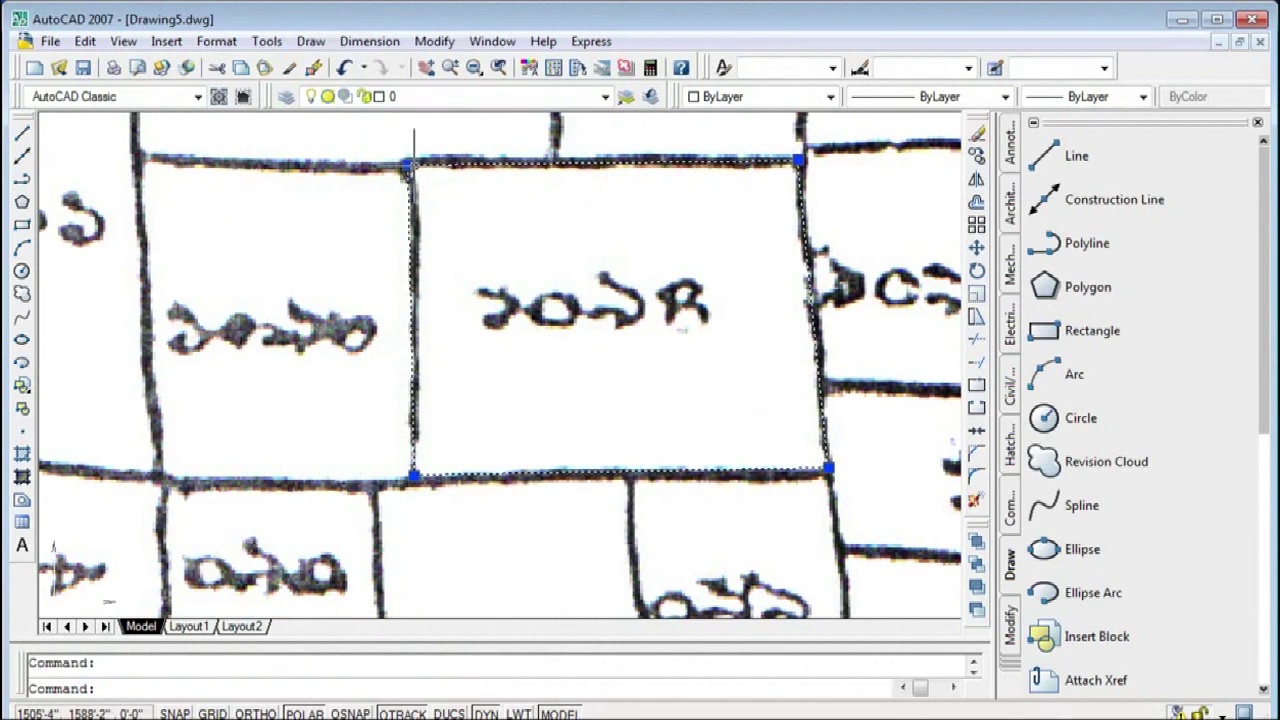
{"action": "left_click", "coordinate": [407, 165]}
{"action": "left_click", "coordinate": [416, 165]}
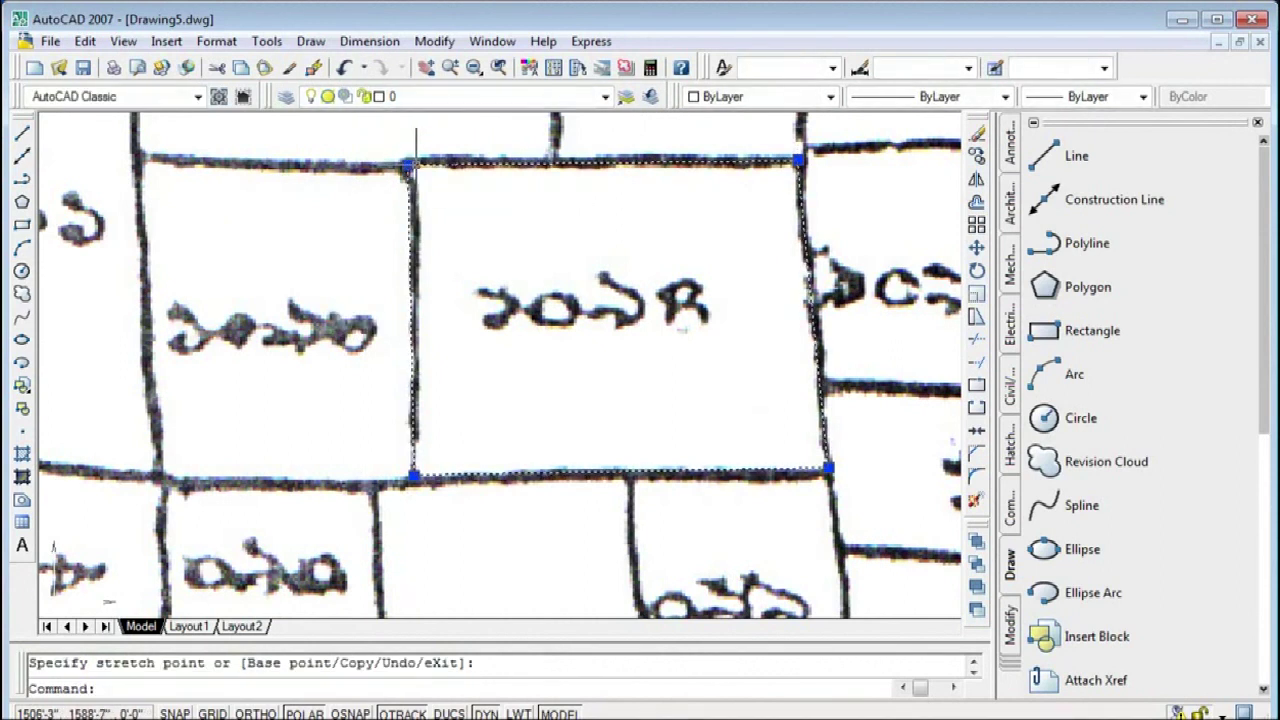
{"action": "left_click", "coordinate": [407, 165]}
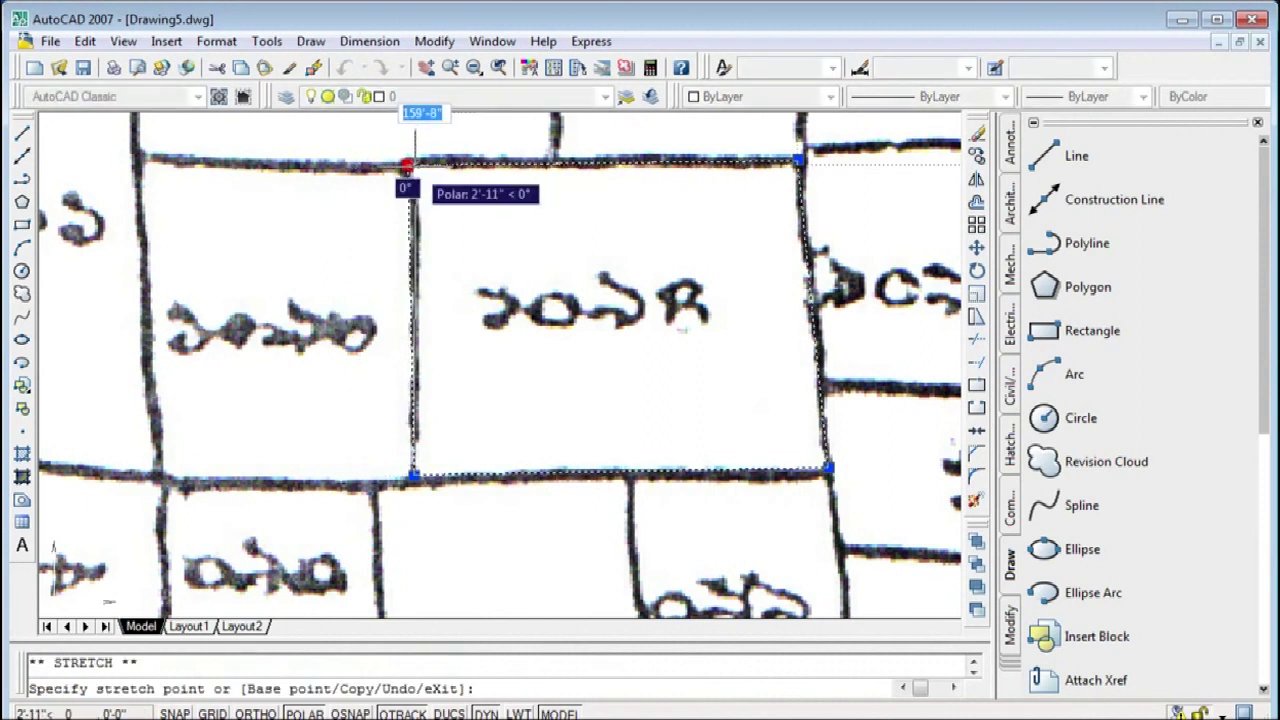
{"action": "left_click", "coordinate": [410, 165]}
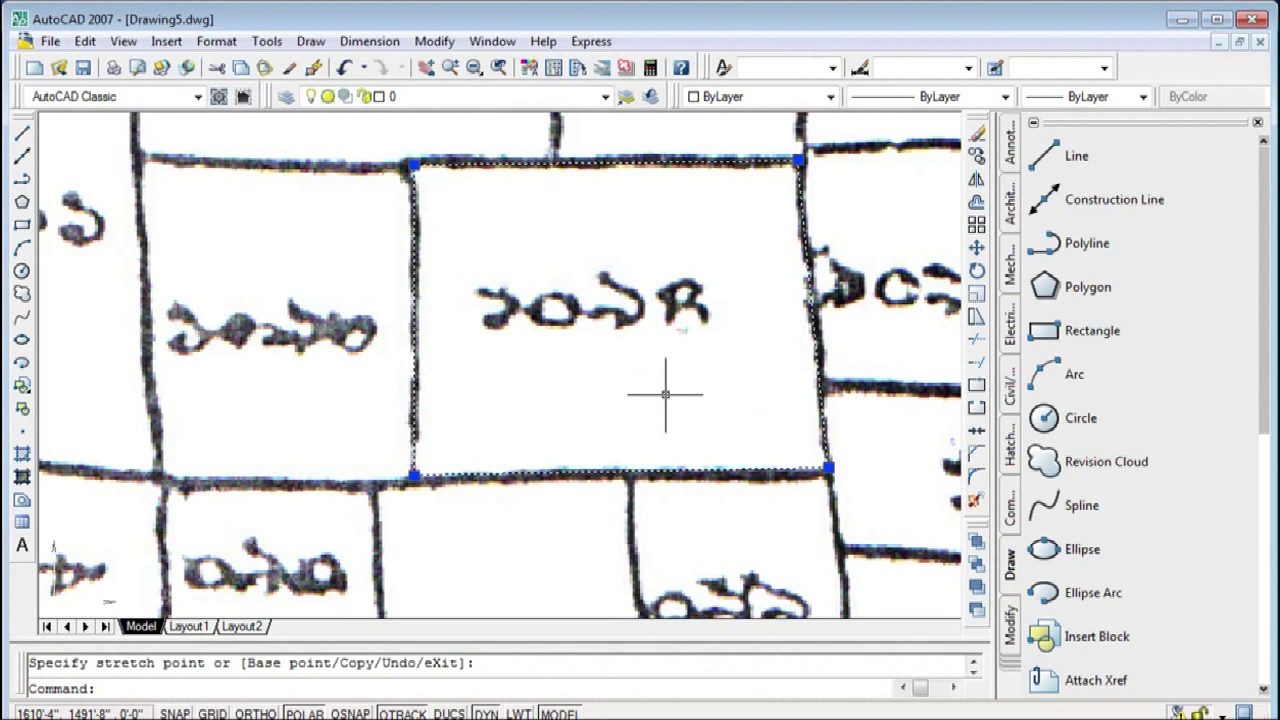
List the adjusted outline's properties to read its area, and close the listing
{"action": "type", "text": "li"}
{"action": "key", "text": "Return"}
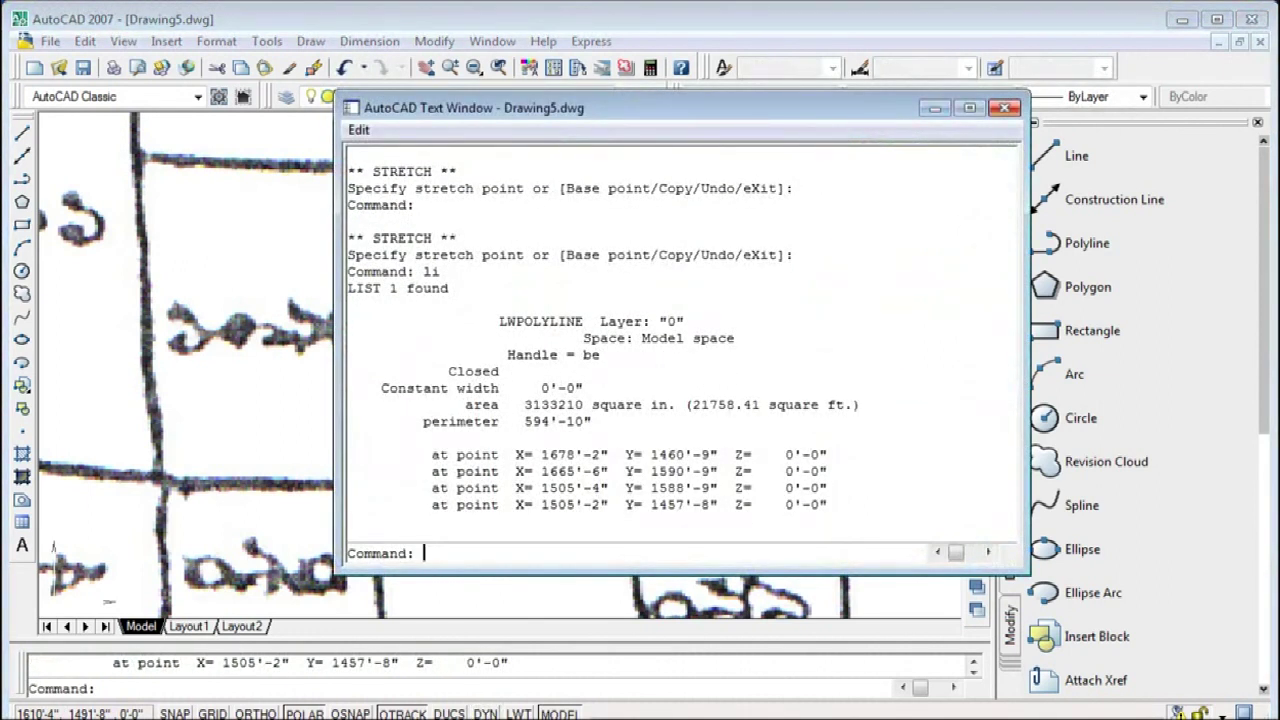
{"action": "left_click", "coordinate": [1003, 107]}
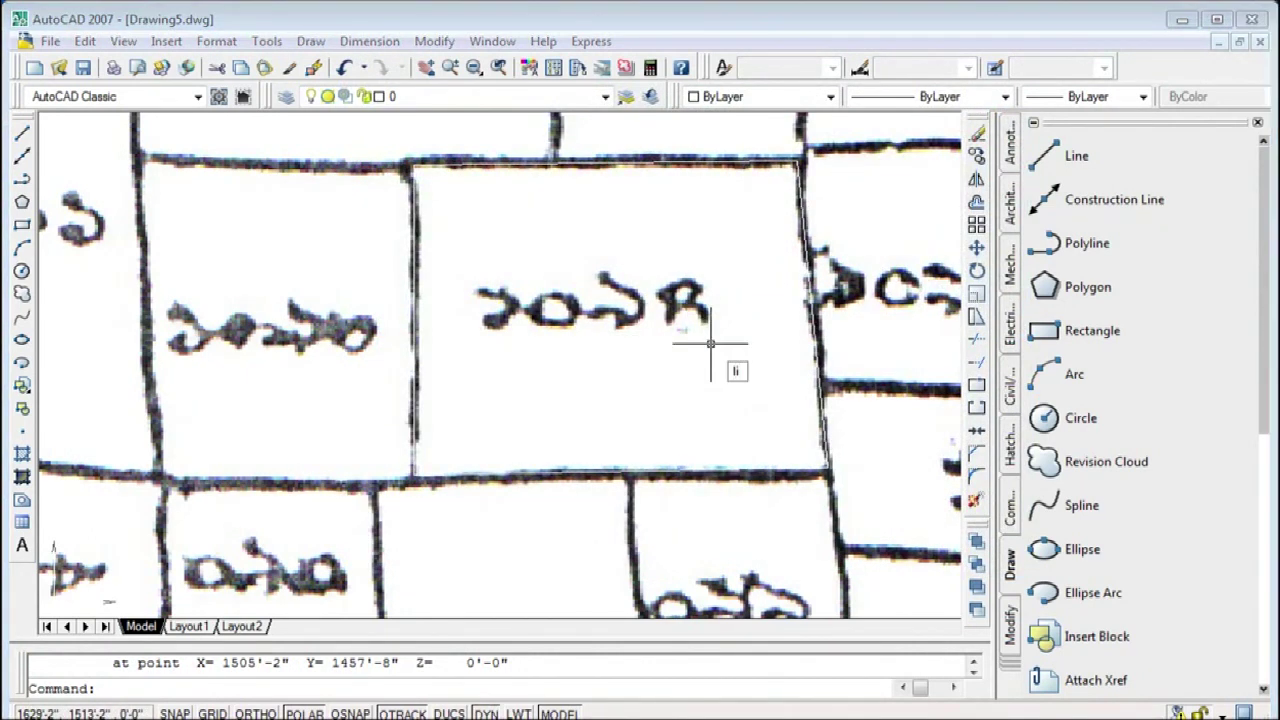
{"action": "type", "text": "li"}
{"action": "key", "text": "Return"}
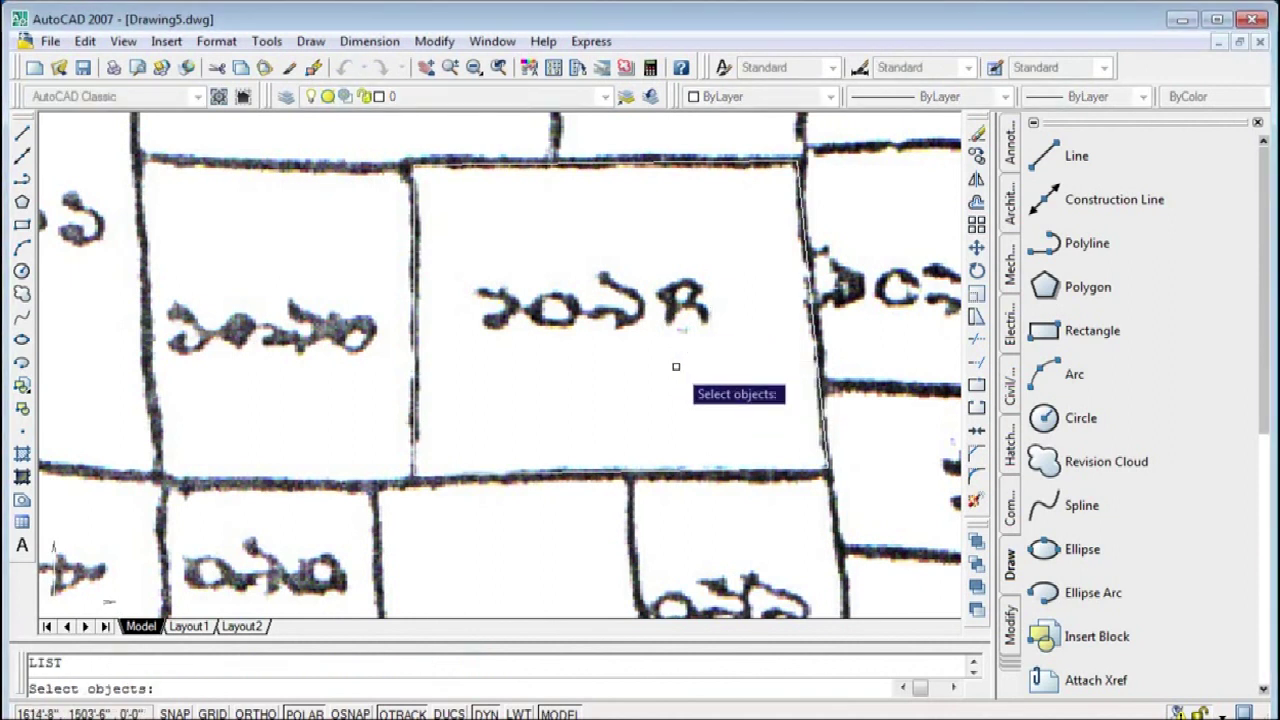
{"action": "left_click", "coordinate": [569, 326]}
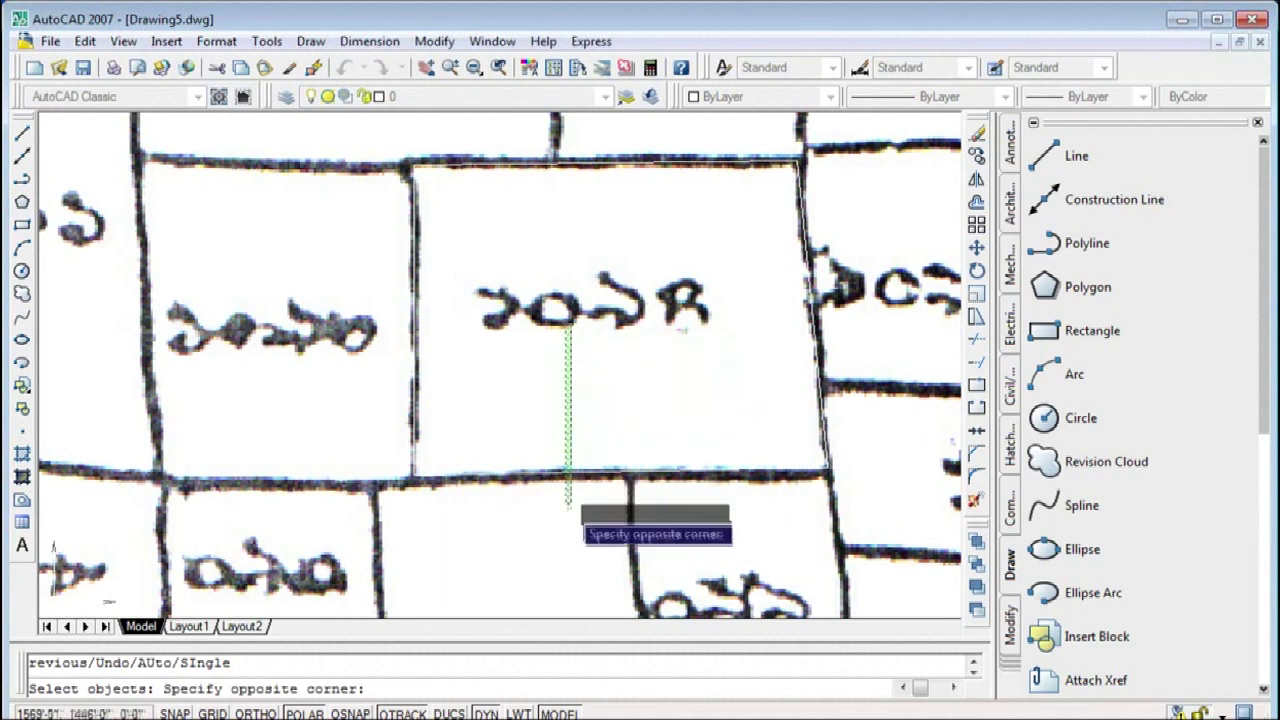
{"action": "left_click", "coordinate": [586, 451]}
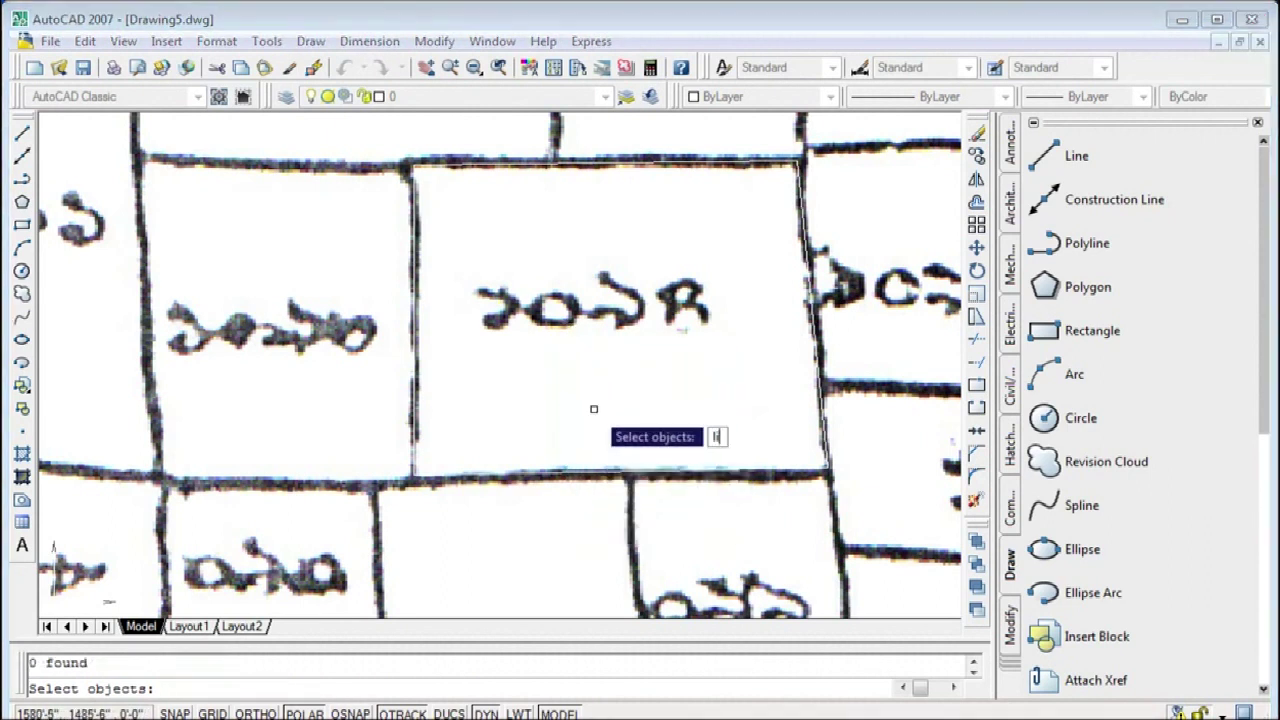
{"action": "key", "text": "Return"}
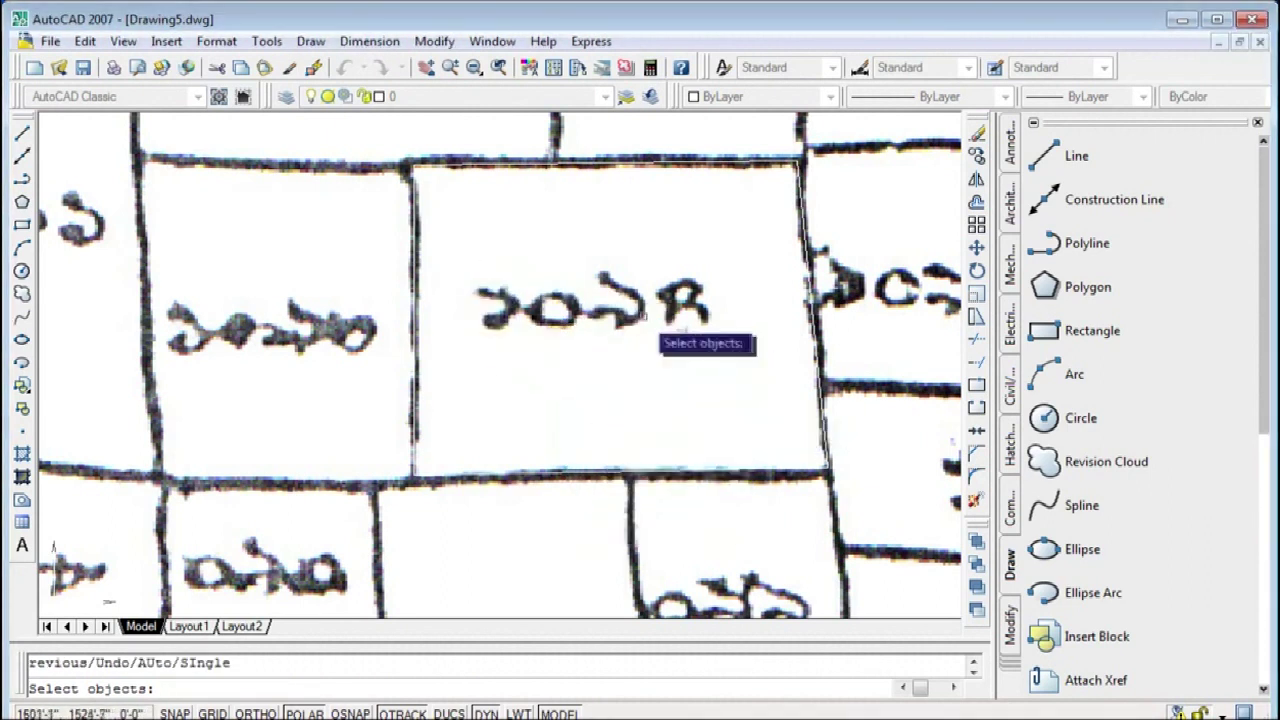
{"action": "left_click", "coordinate": [472, 168]}
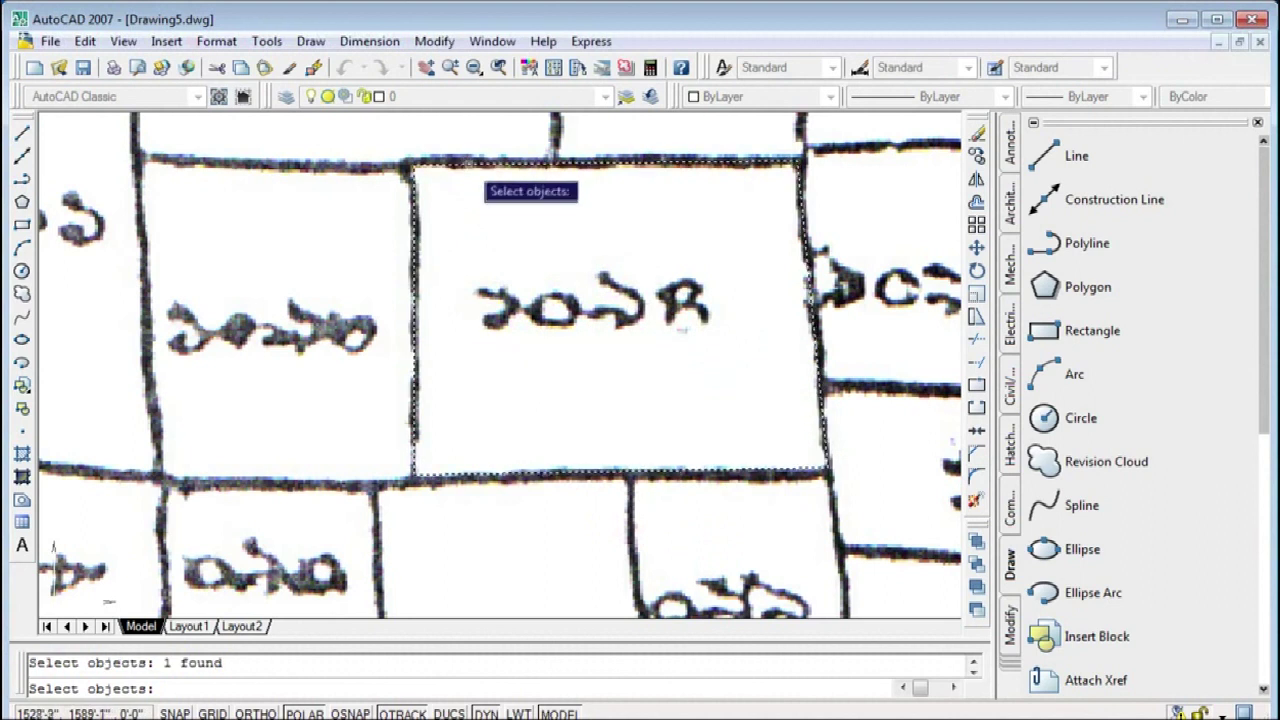
{"action": "left_click", "coordinate": [515, 168]}
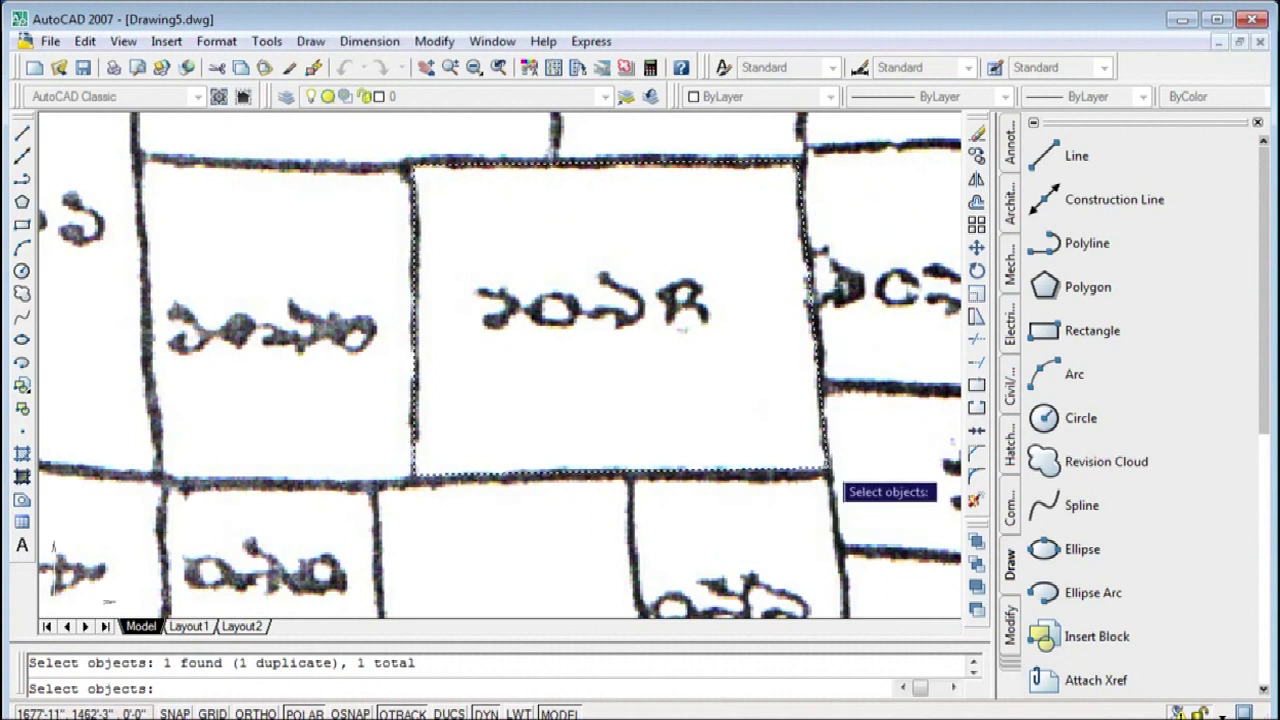
{"action": "left_click", "coordinate": [364, 383]}
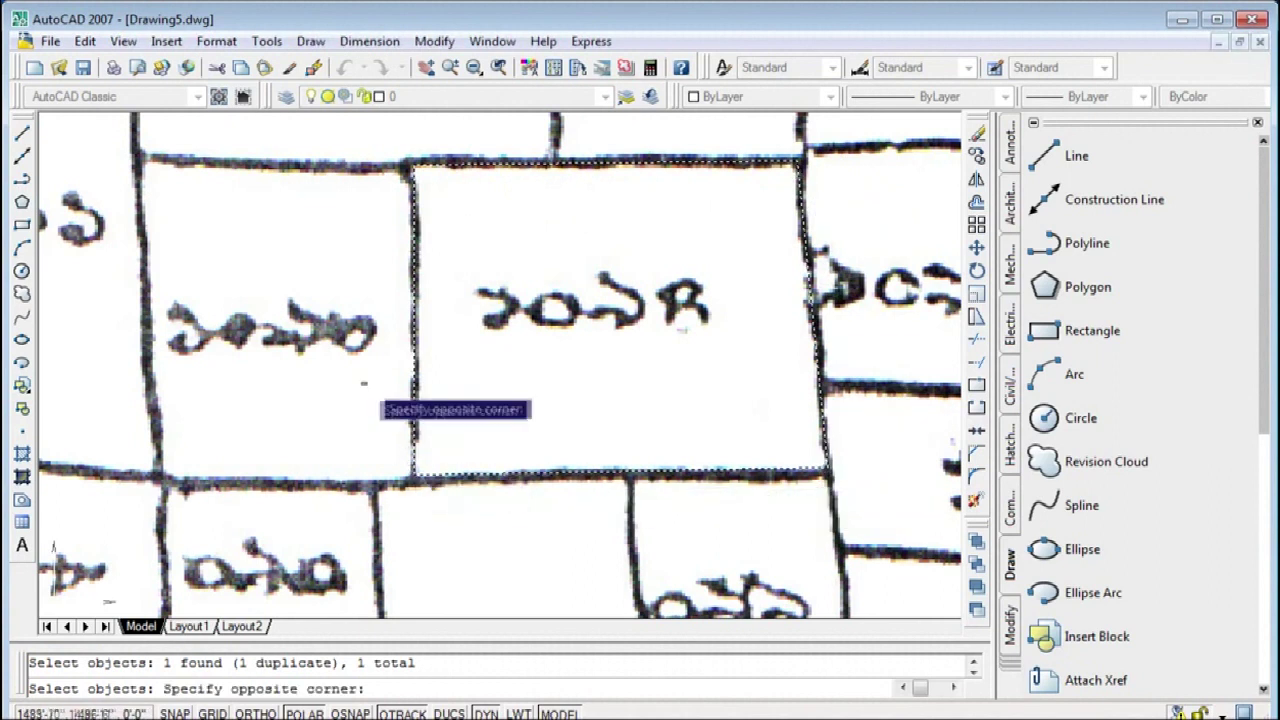
{"action": "left_click", "coordinate": [413, 337]}
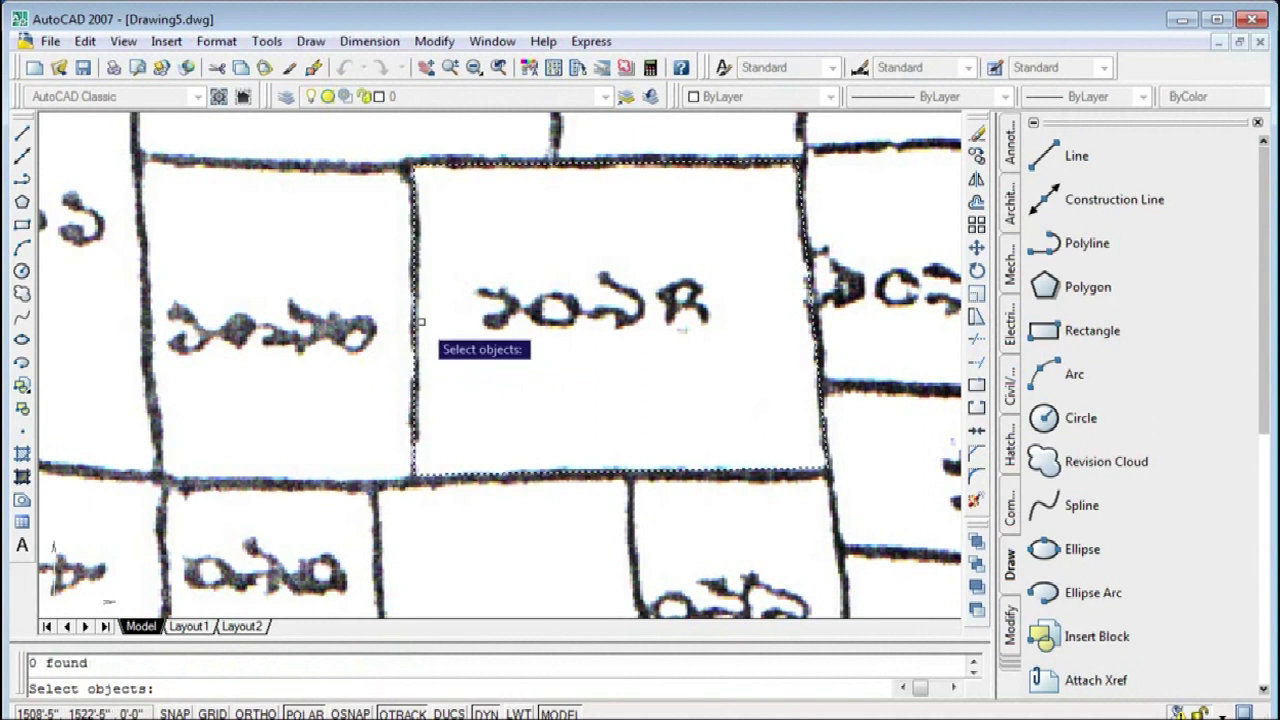
{"action": "key", "text": "Escape"}
Select the plot outline and list its properties again to get the area in square feet
{"action": "left_click", "coordinate": [413, 318]}
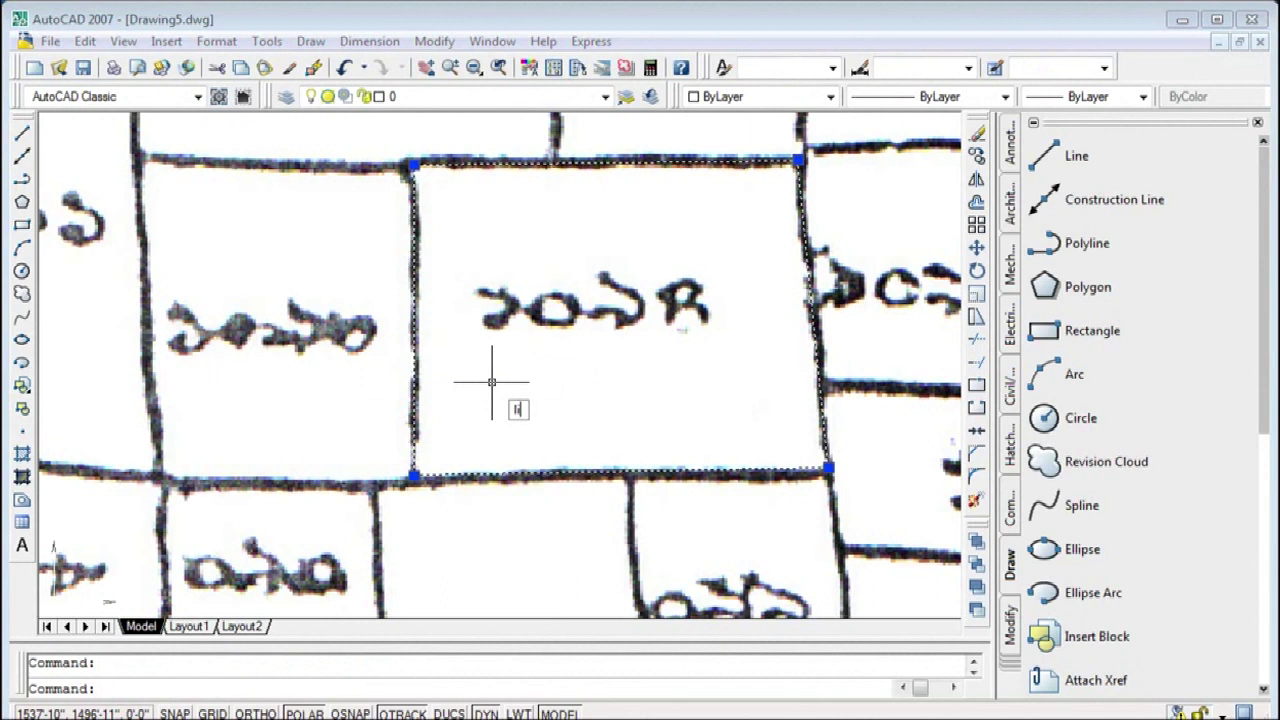
{"action": "type", "text": "i"}
{"action": "key", "text": "Return"}
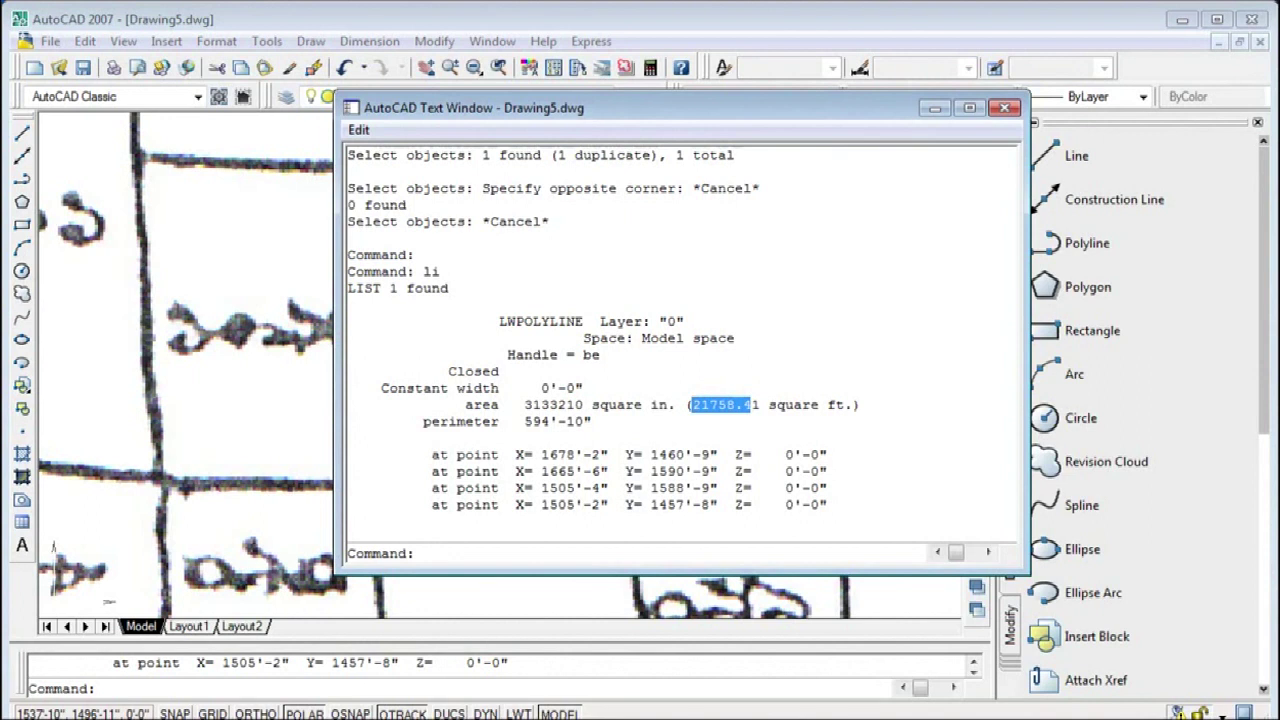
Switch to Calculator and divide the outline's area, 21758 square feet, by 435.6
{"action": "key", "text": "super"}
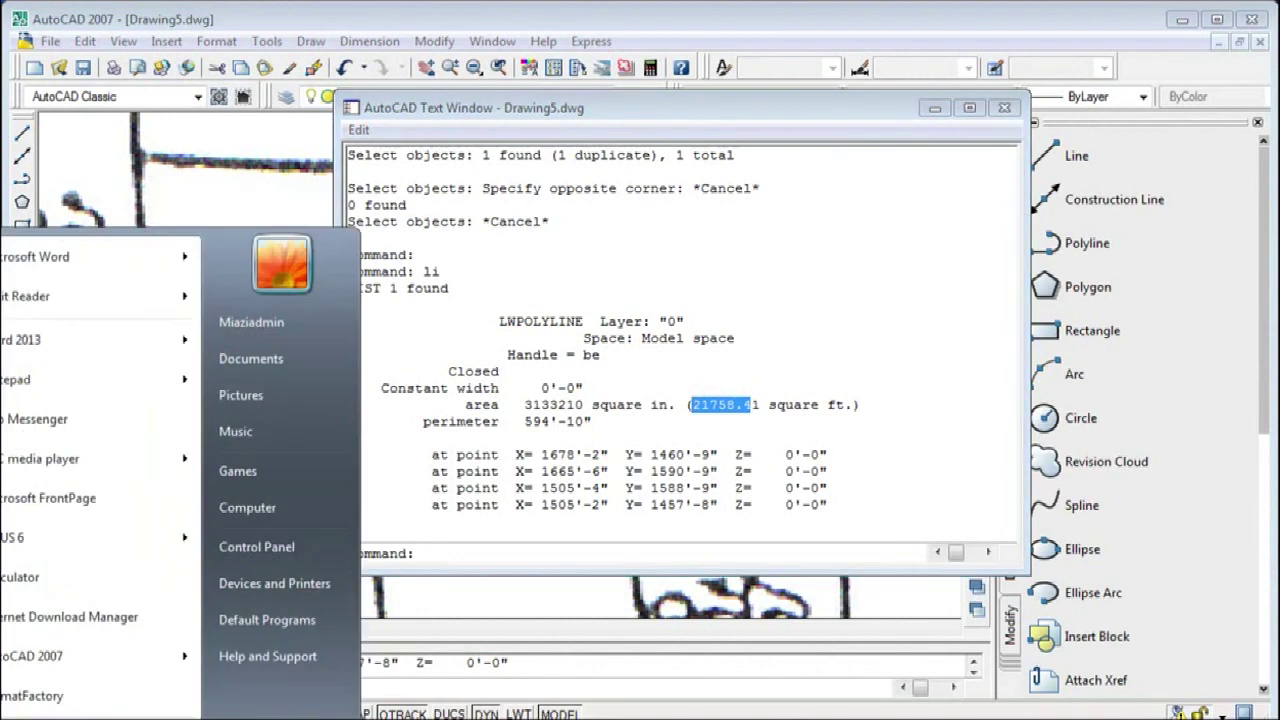
{"action": "type", "text": "calc"}
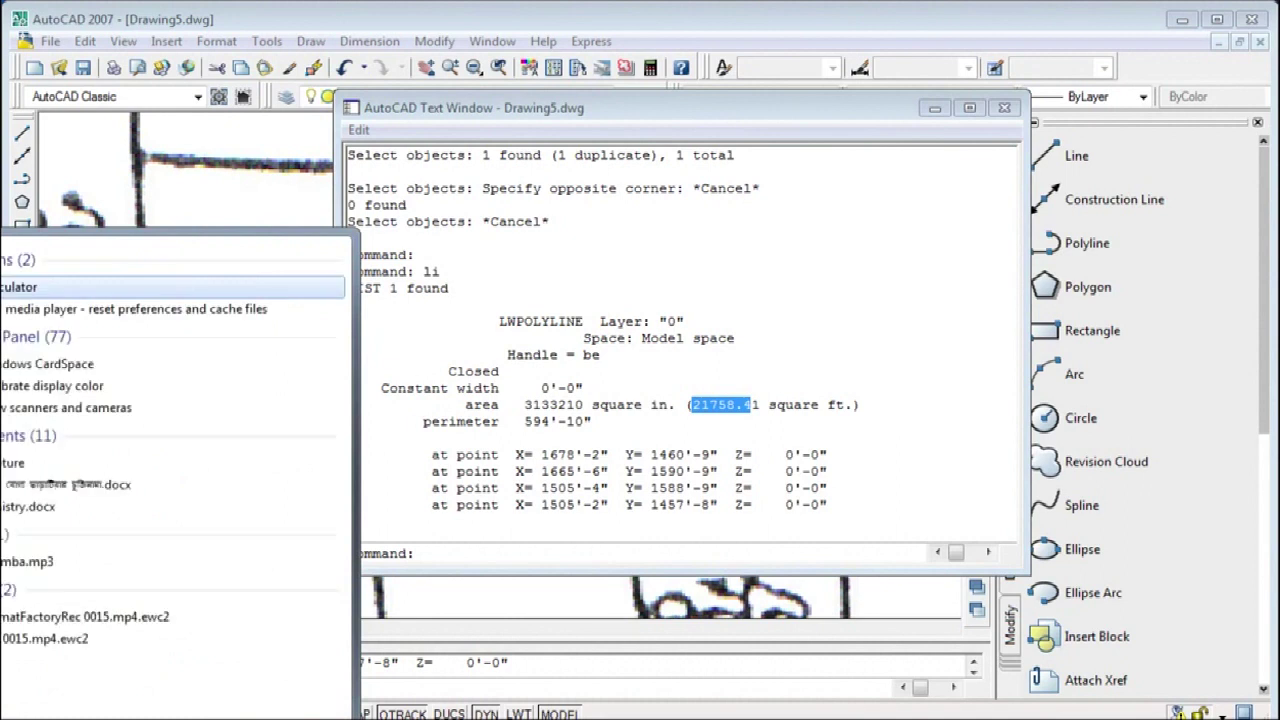
{"action": "key", "text": "Return"}
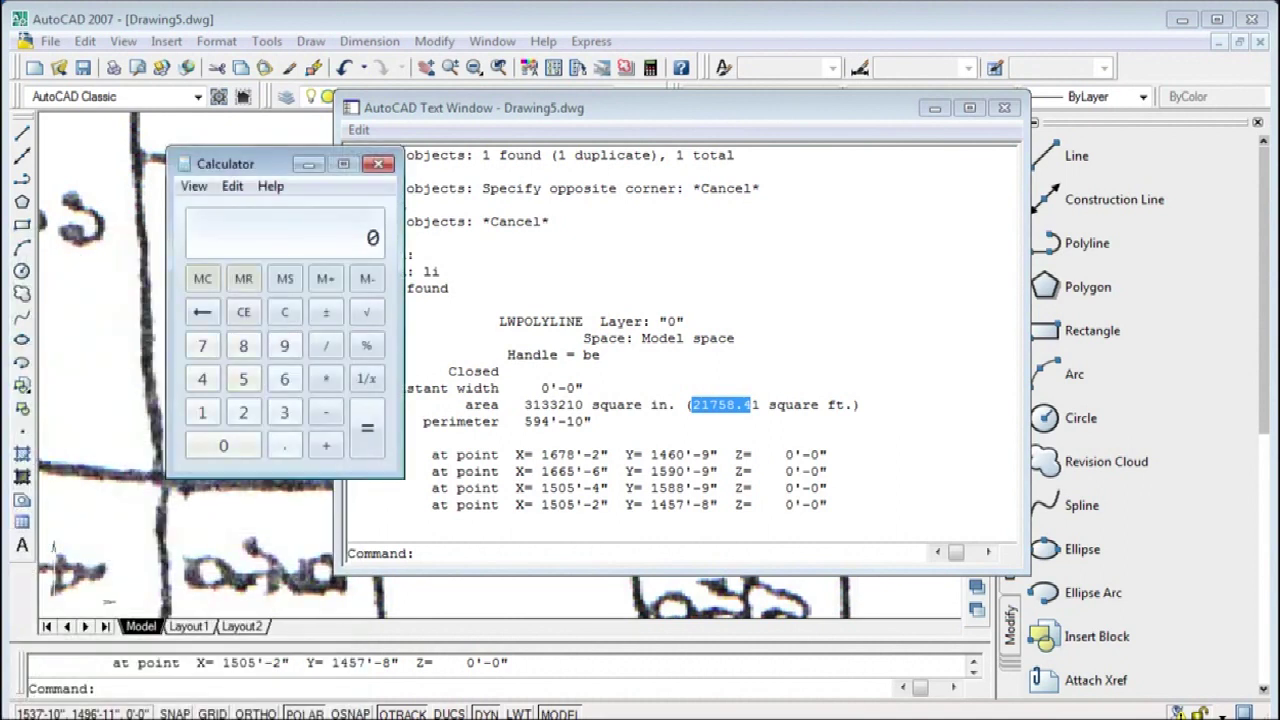
{"action": "type", "text": "52"}
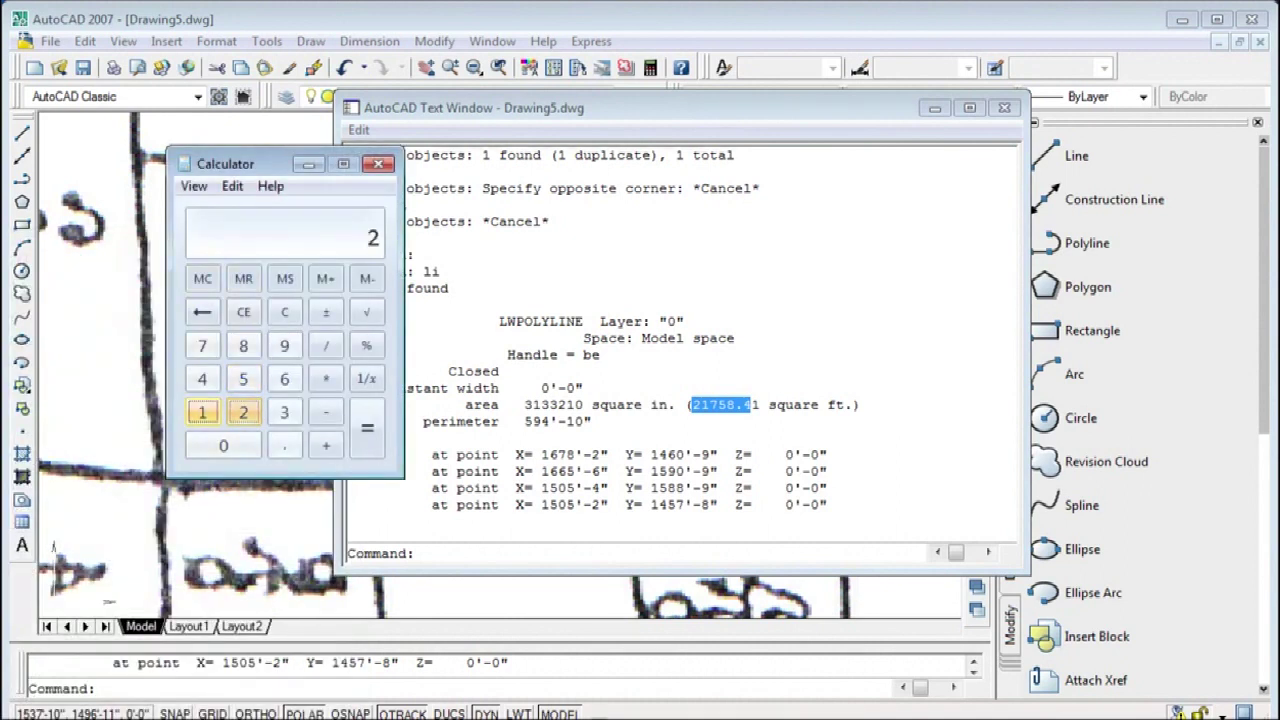
{"action": "type", "text": "1758"}
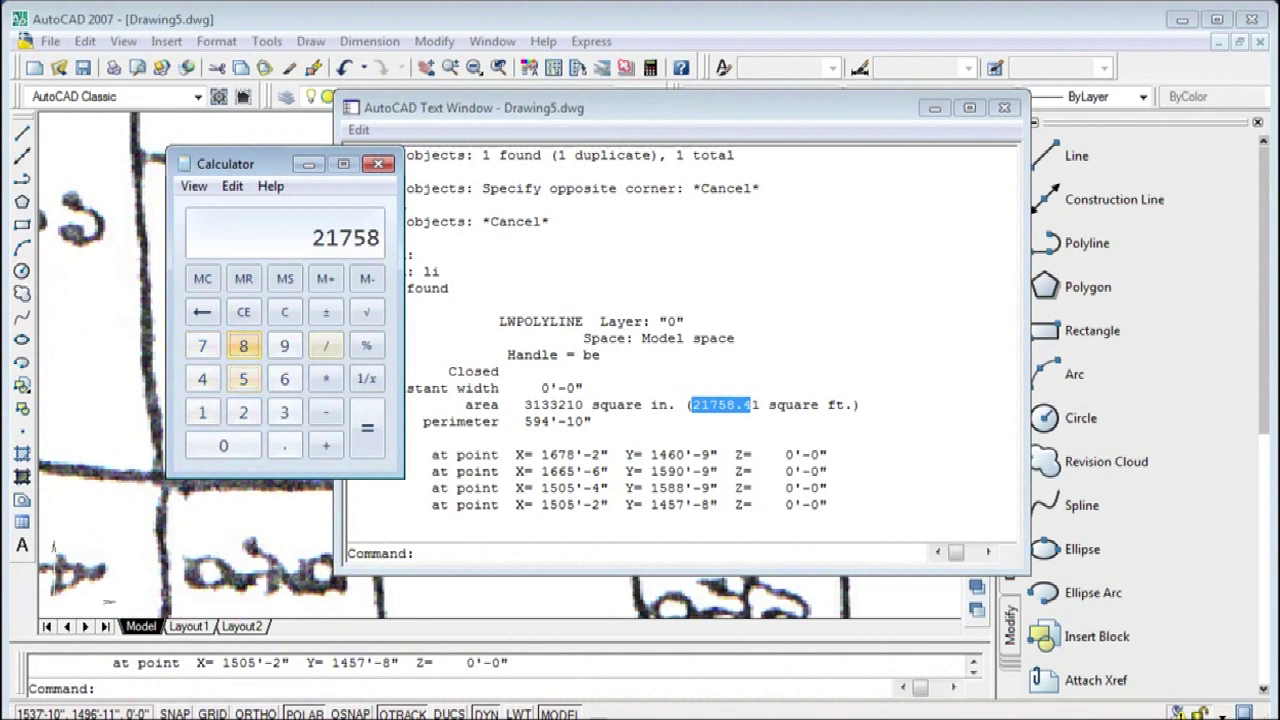
{"action": "type", "text": "4"}
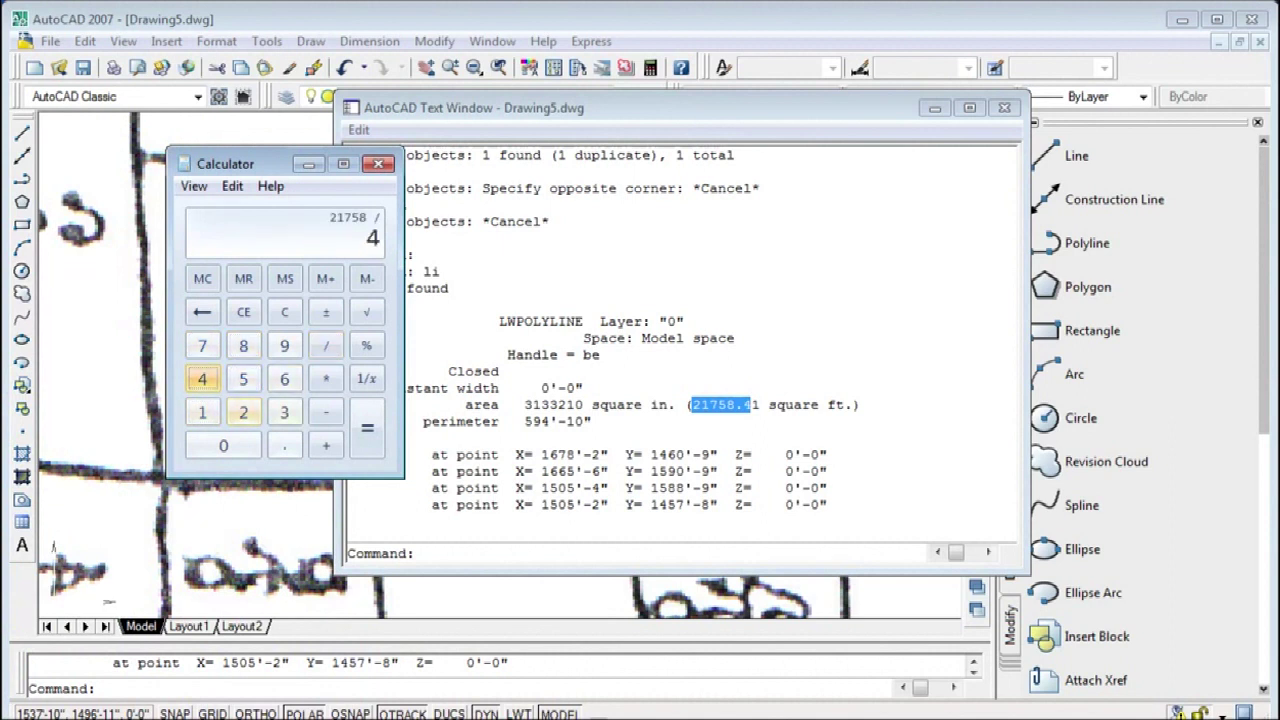
{"action": "type", "text": "35.6"}
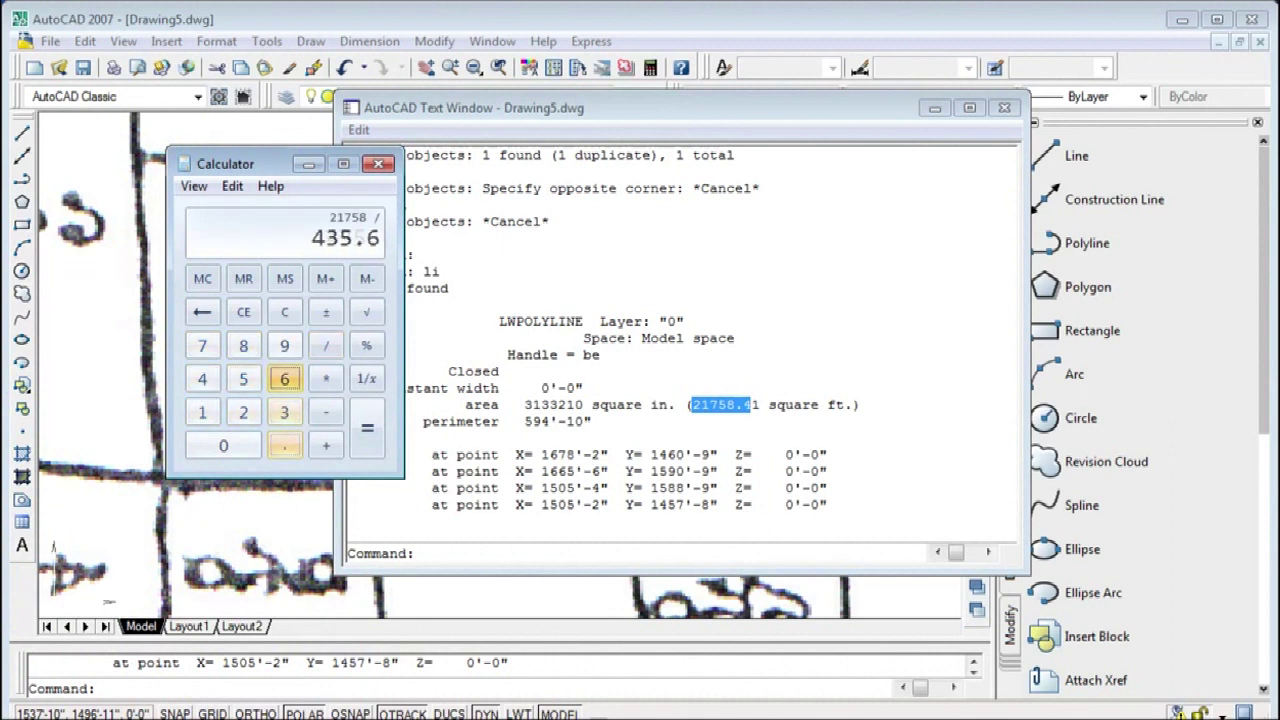
{"action": "key", "text": "Return"}
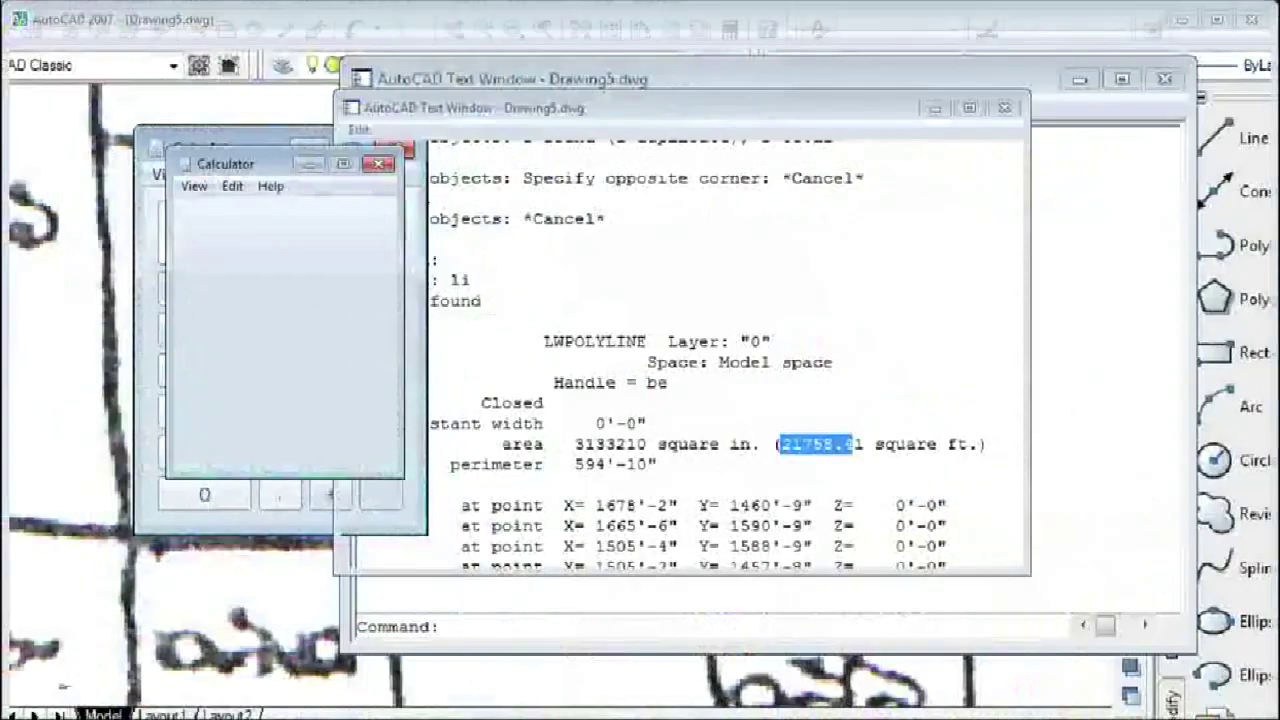
Close the outline's property listing and minimize Calculator to return to the drawing
{"action": "key", "text": "alt+F4"}
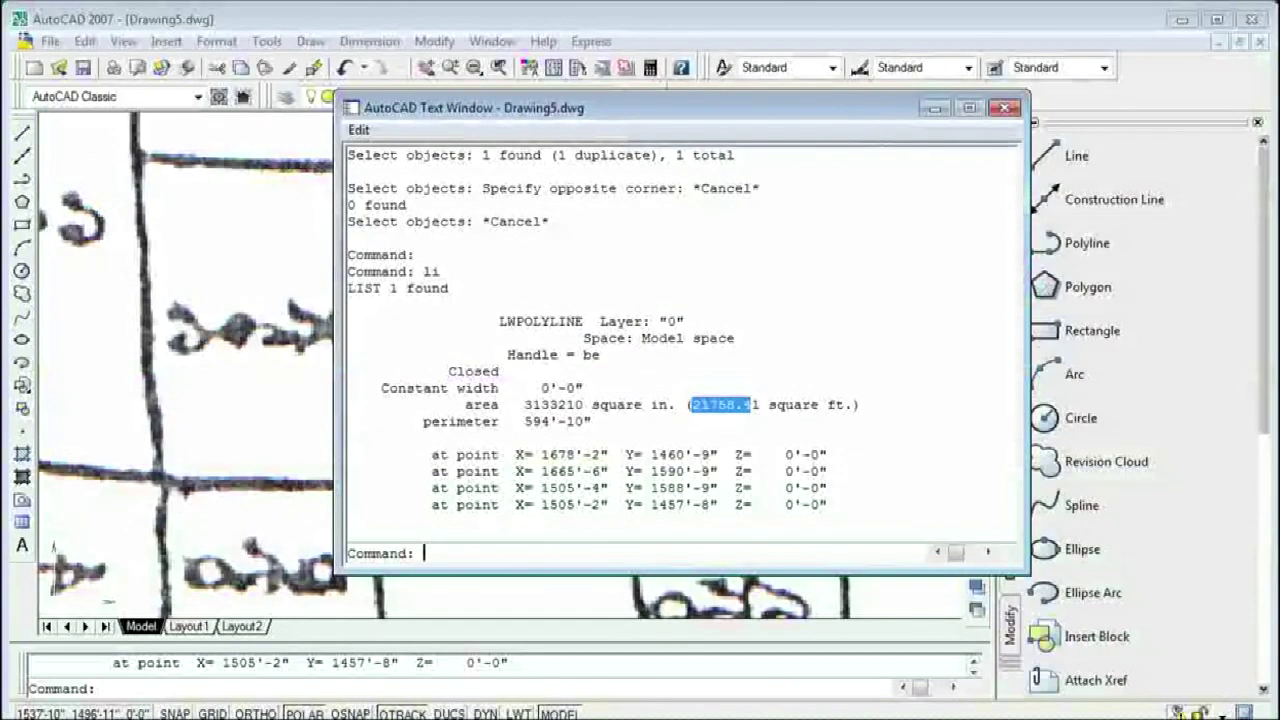
{"action": "key", "text": "F2"}
{"action": "key", "text": "alt+Tab"}
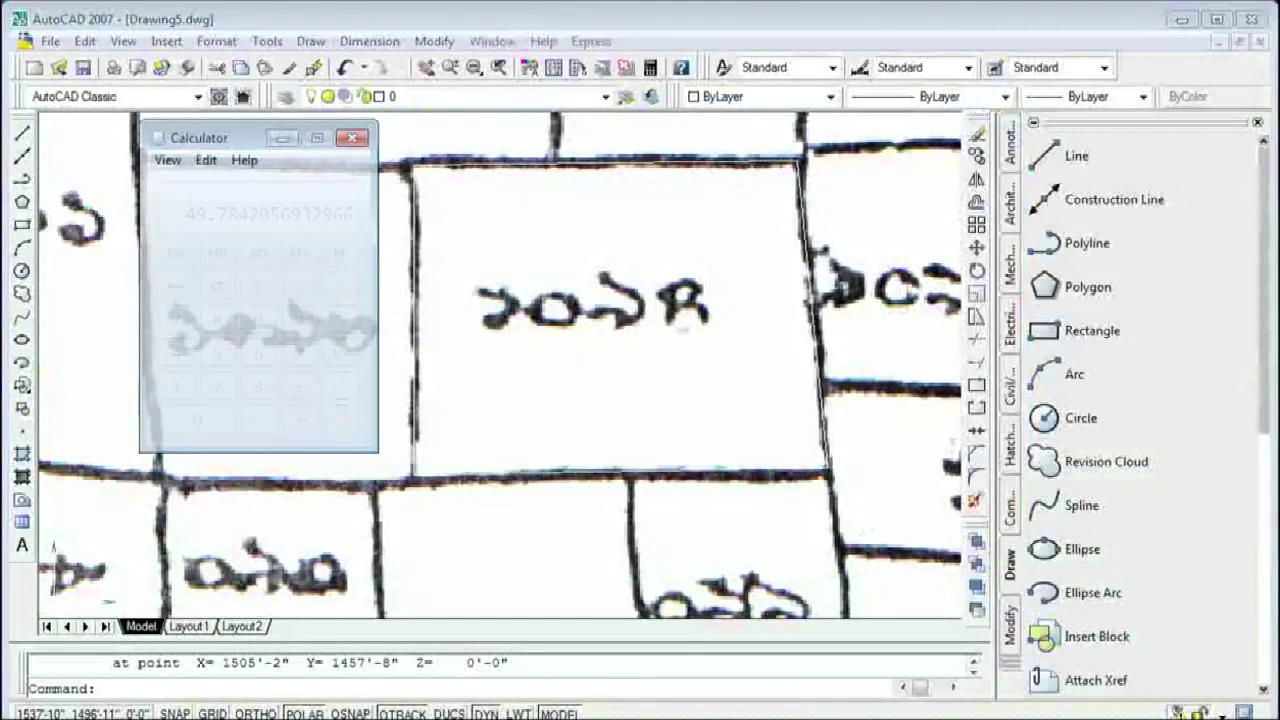
{"action": "left_click", "coordinate": [282, 138]}
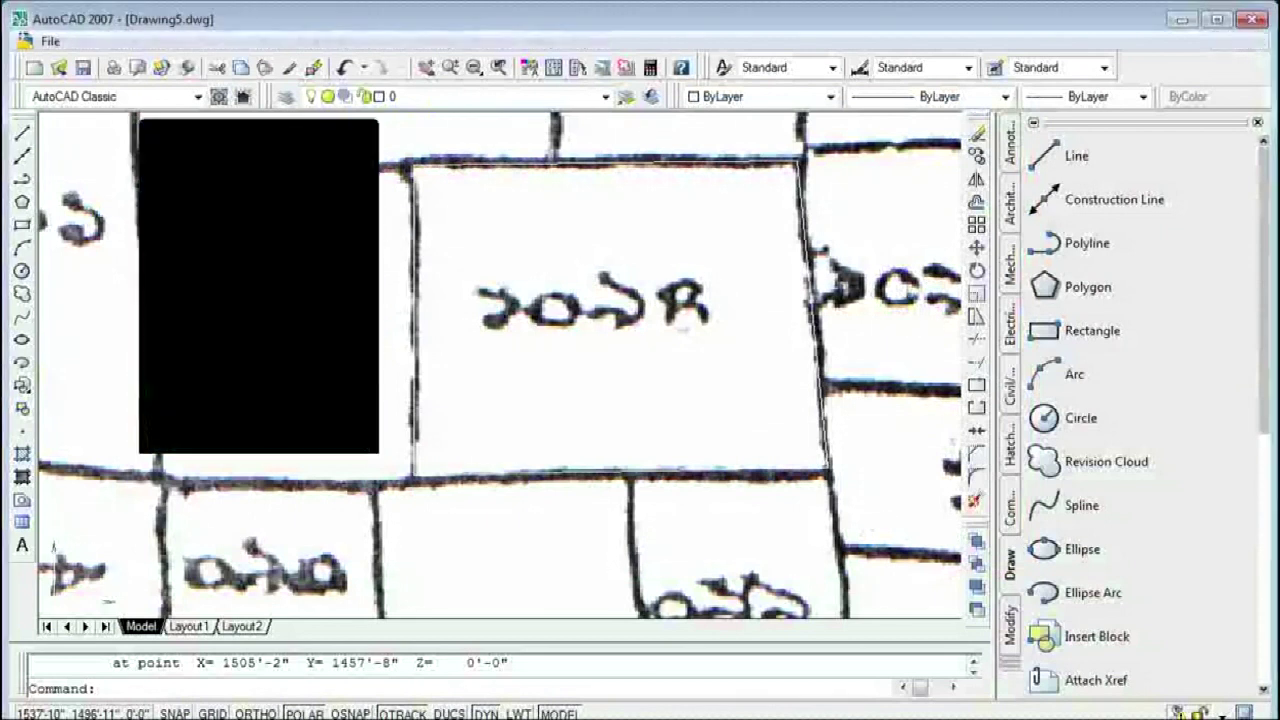